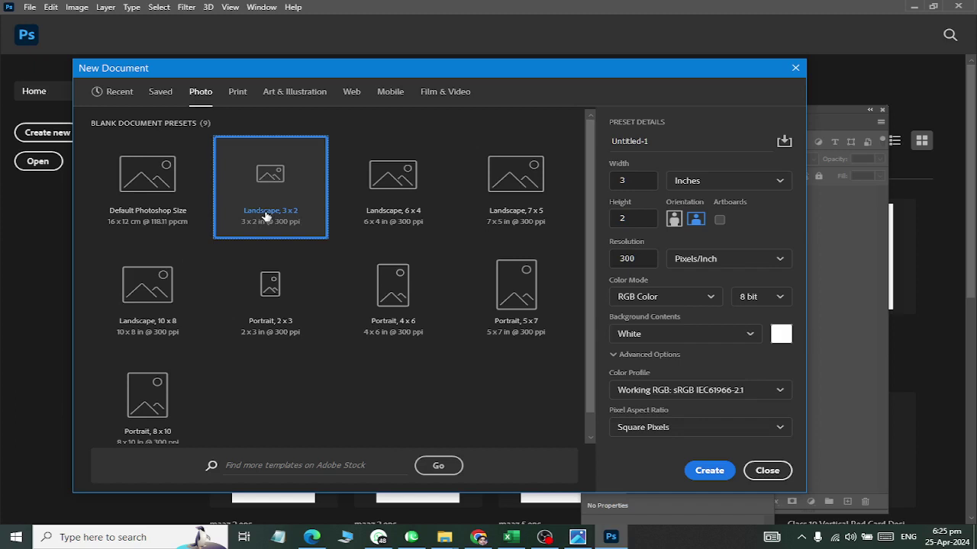
Create a portrait document from the Portrait, 2 x 3 preset, sized 2.2 by 3.6 inches at 300 pixels/inch.
left_click(249, 313)
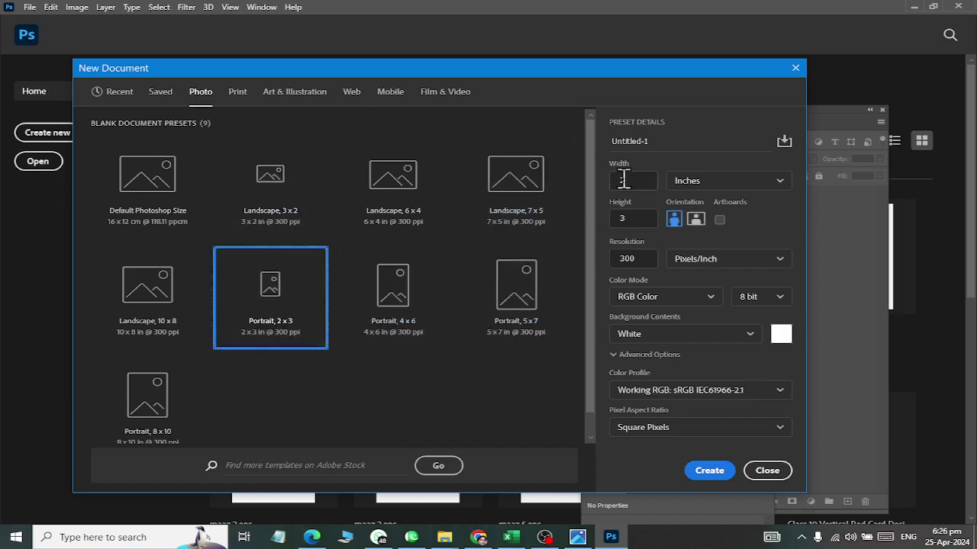
left_click(638, 178)
type(".2")
key("Tab")
key("Tab")
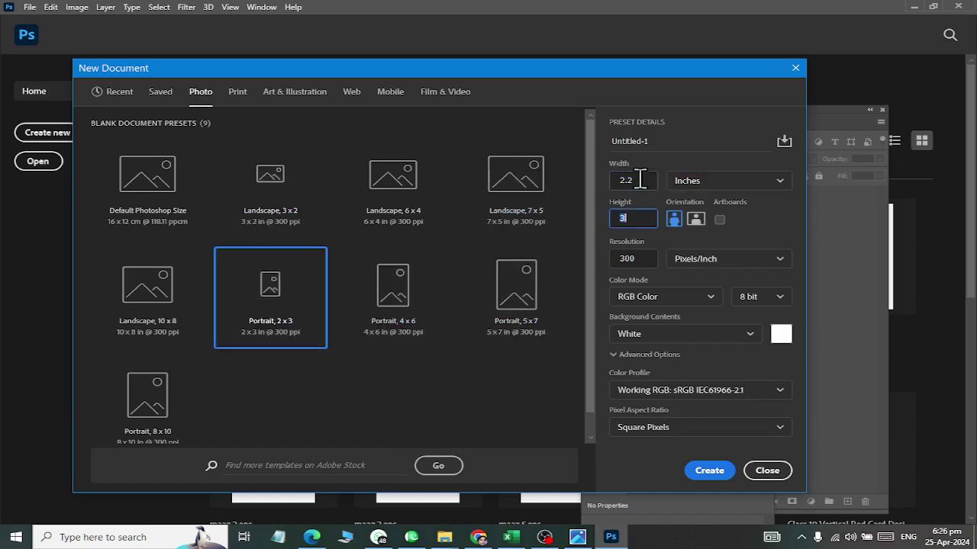
type("1")
left_click(697, 468)
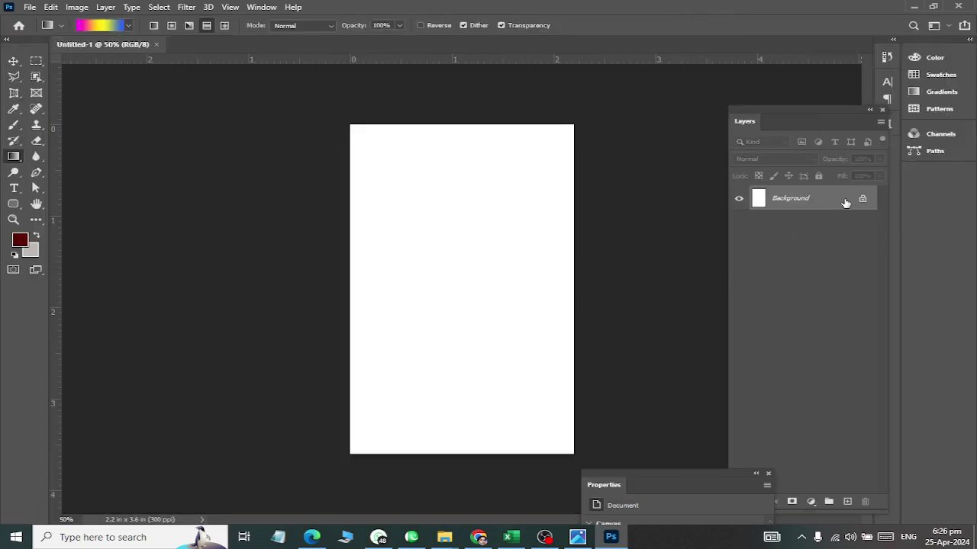
Unlock the background layer and activate the Pen tool.
left_click(862, 198)
key("ctrl+plus")
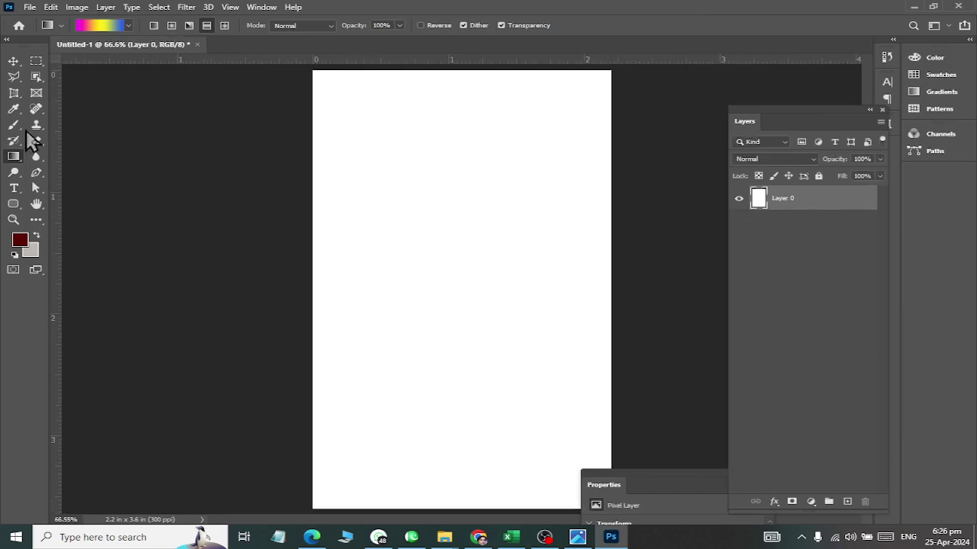
left_click(36, 188)
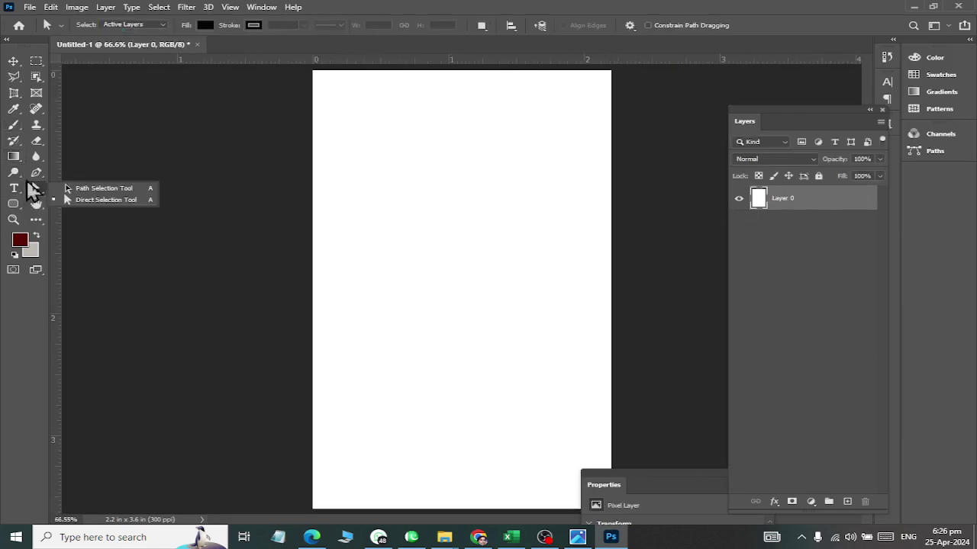
left_click(35, 172)
left_click(89, 174)
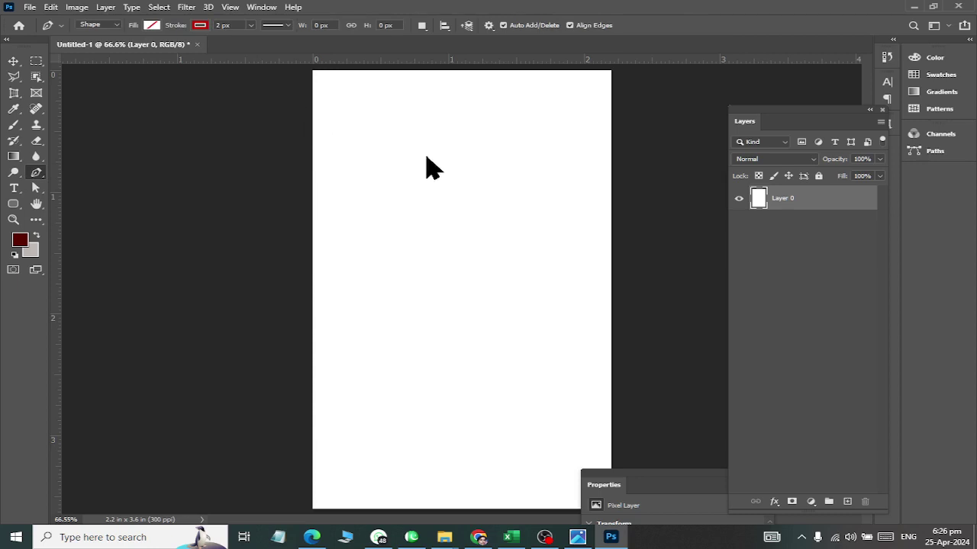
left_click(276, 108)
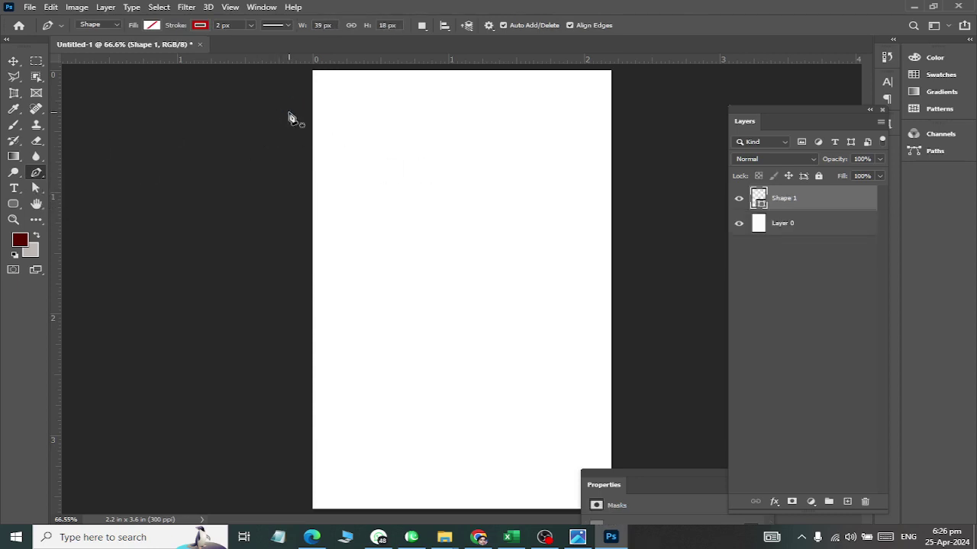
left_click(288, 113)
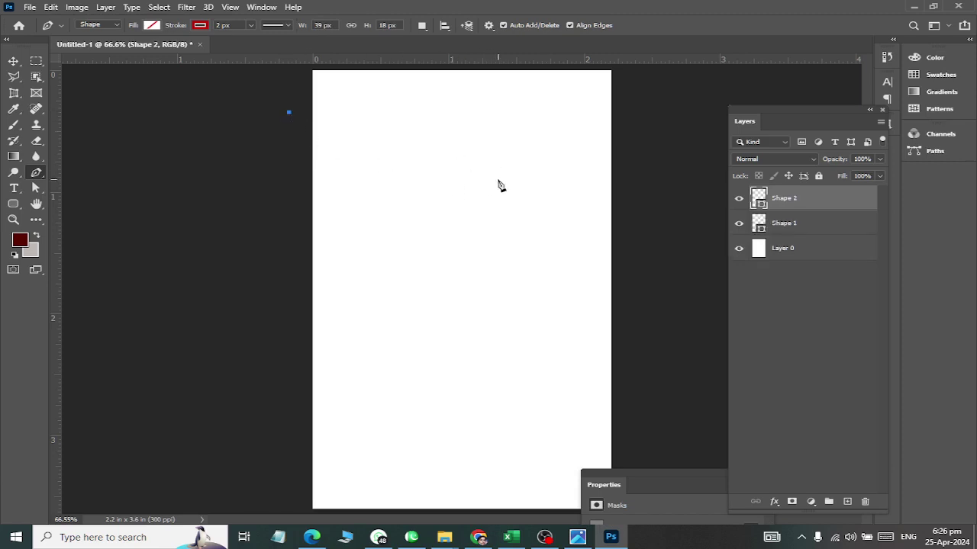
left_click_drag(499, 180, 634, 193)
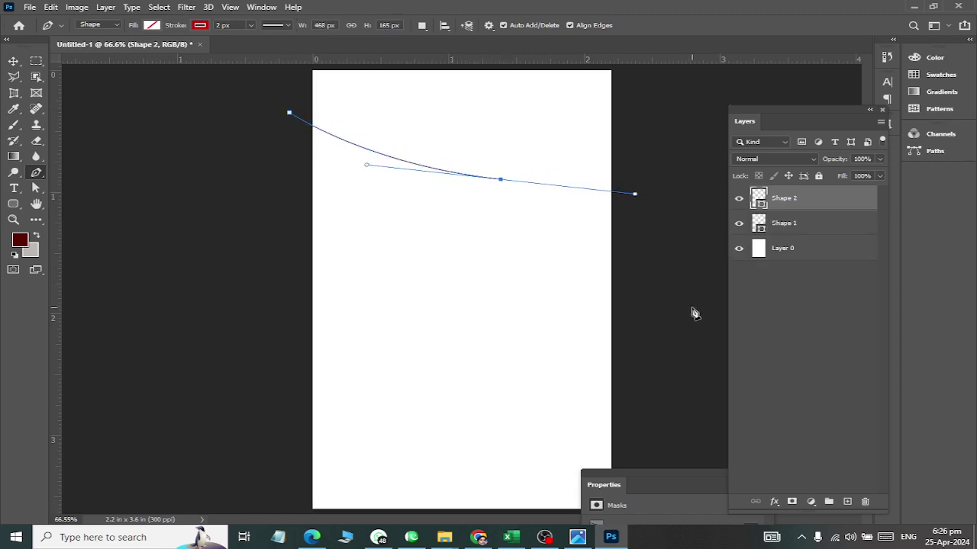
left_click_drag(695, 312, 720, 372)
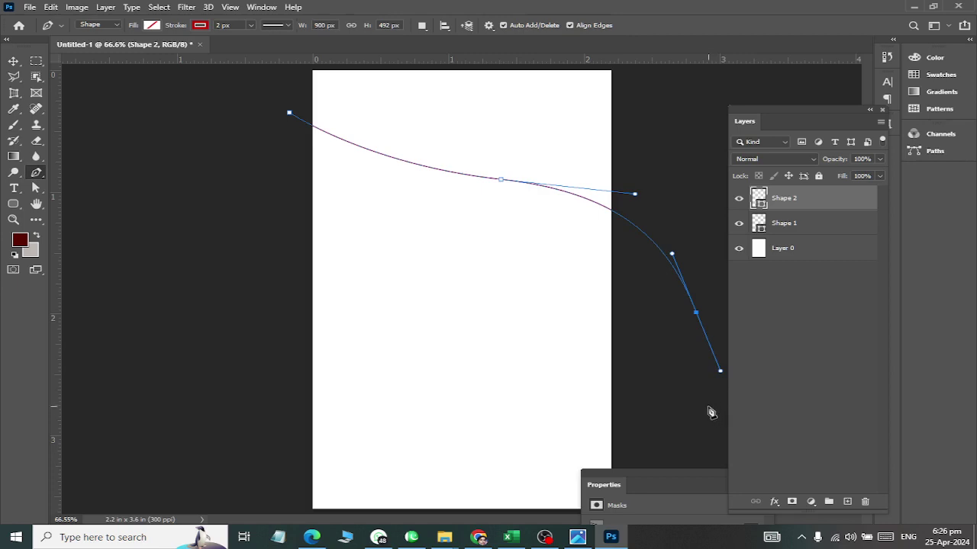
key("ctrl+z")
key("ctrl+z")
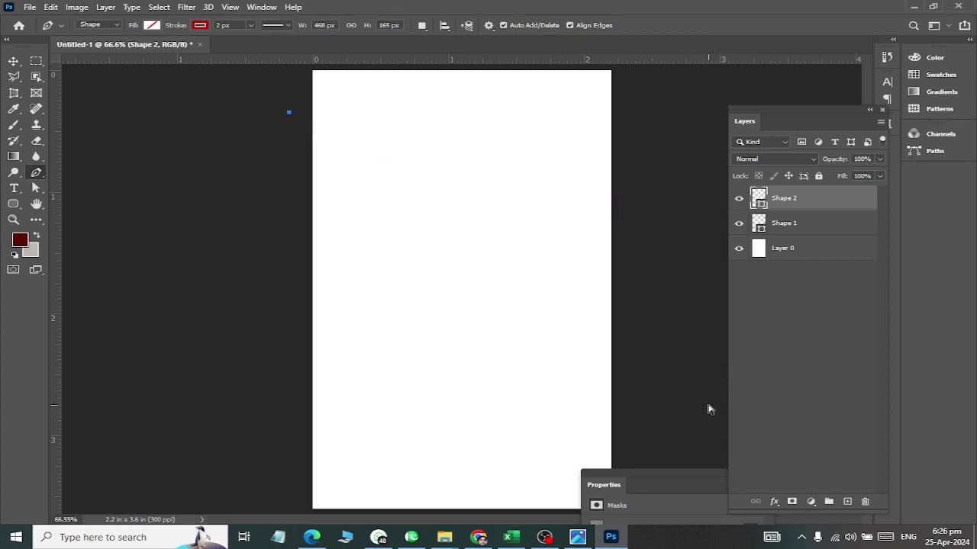
key("ctrl+z")
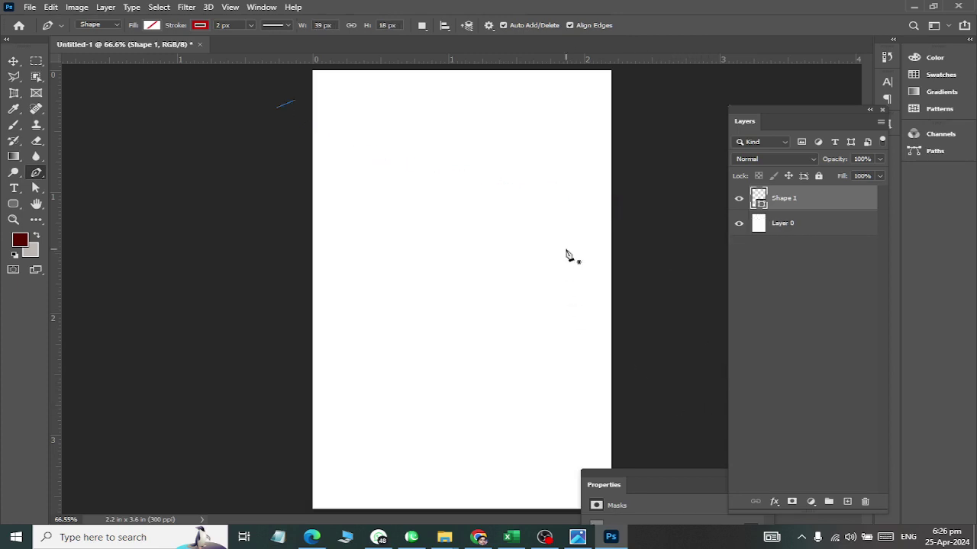
key("ctrl+z")
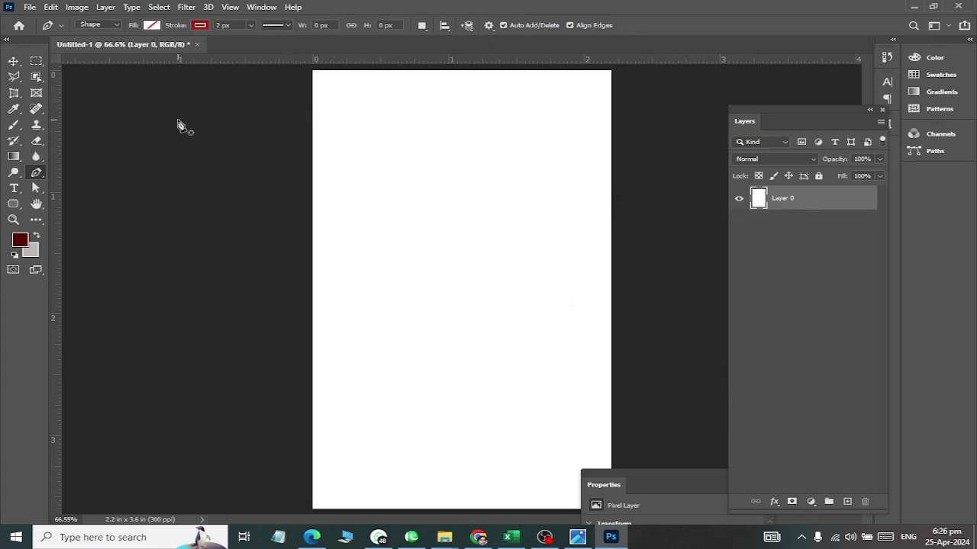
Start a pen shape with an anchor just outside the page's left edge, near the upper part of the page.
left_click(268, 114)
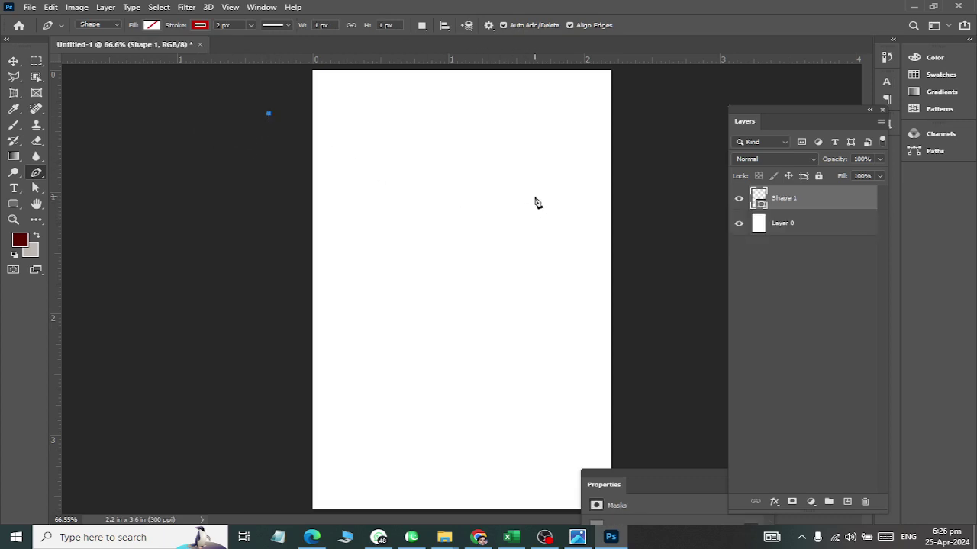
left_click_drag(525, 189, 628, 190)
left_click_drag(669, 280, 704, 341)
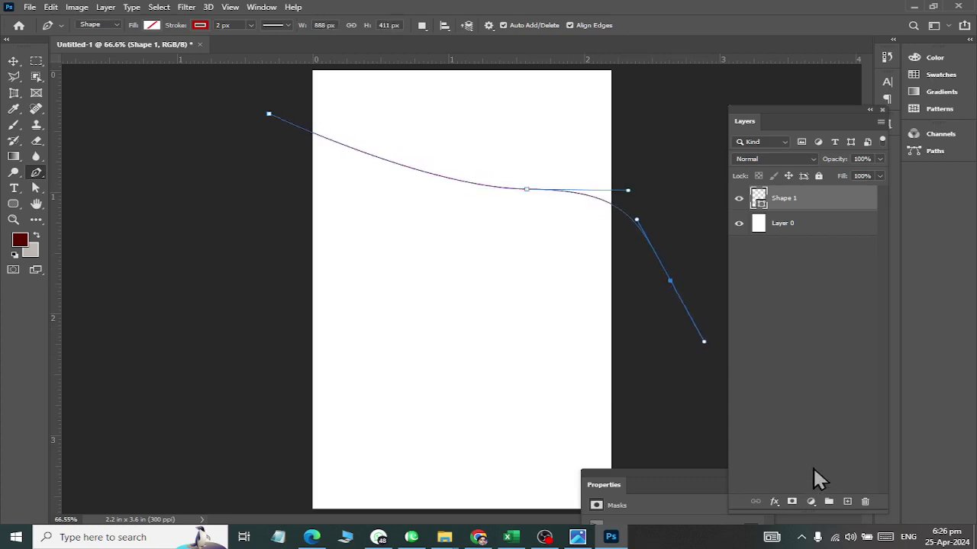
key("ctrl+z")
key("ctrl+z")
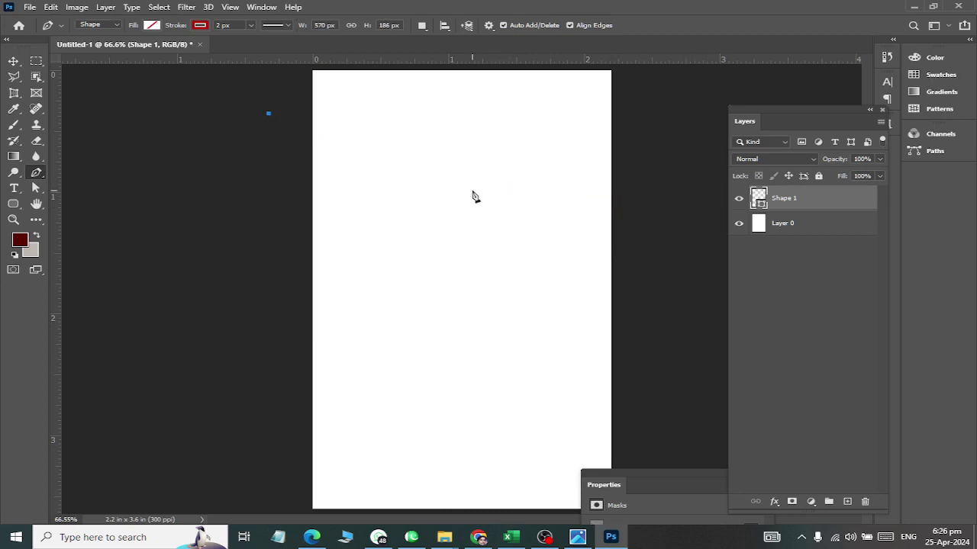
Continue the pen shape as a smooth wave descending across the page past its right edge, about 898 px wide and 546 px high.
left_click_drag(470, 181, 612, 198)
left_click_drag(672, 315, 677, 360)
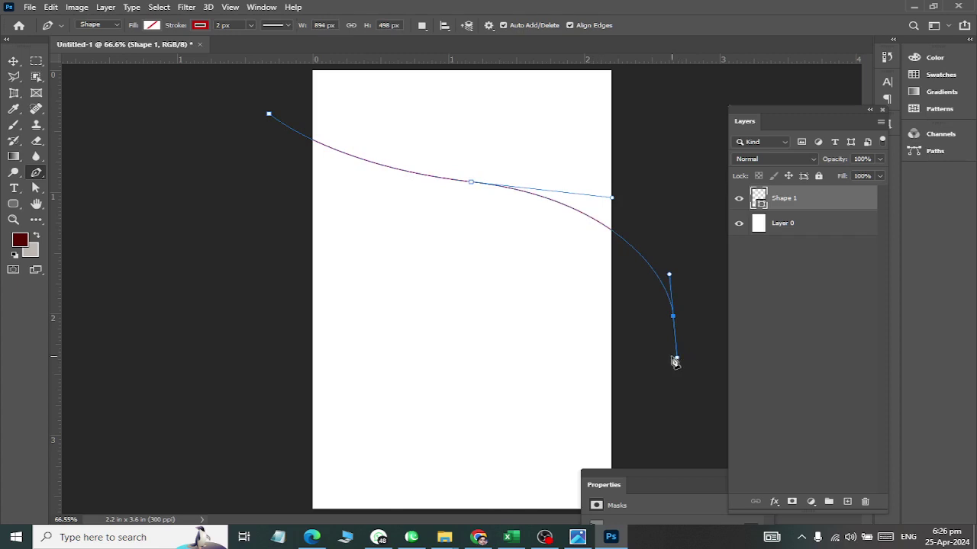
left_click(673, 316)
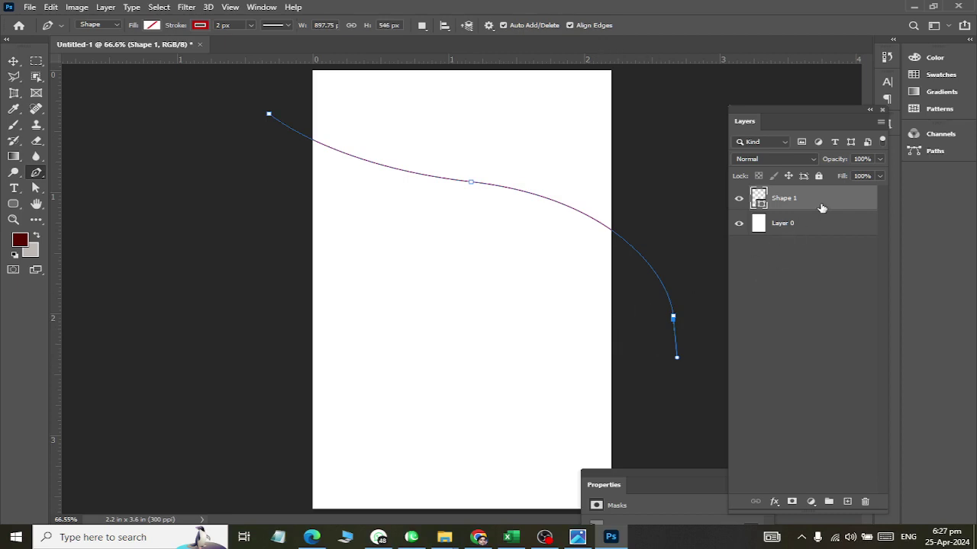
key("ctrl+j")
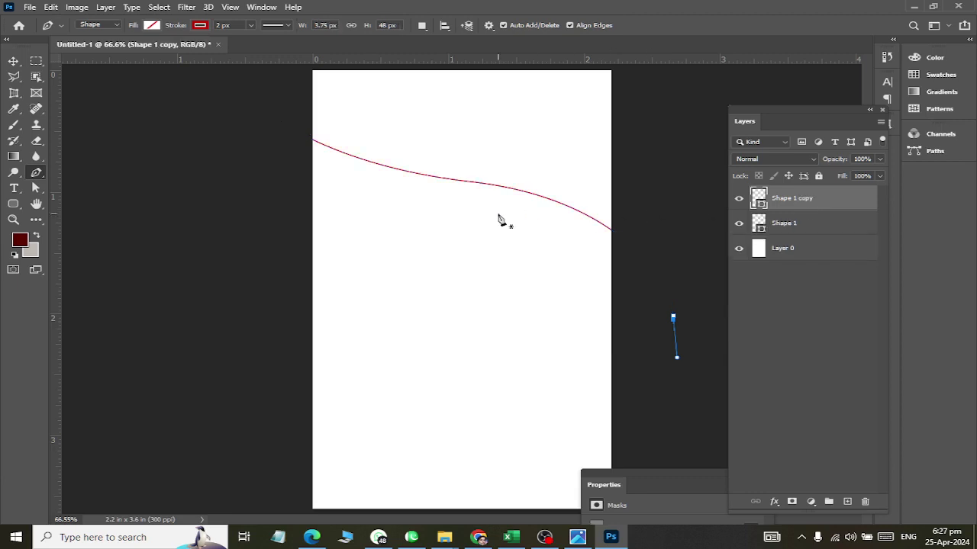
left_click(13, 61)
mouse_move(425, 184)
left_mouse_down()
mouse_move(405, 218)
mouse_move(427, 184)
left_mouse_up()
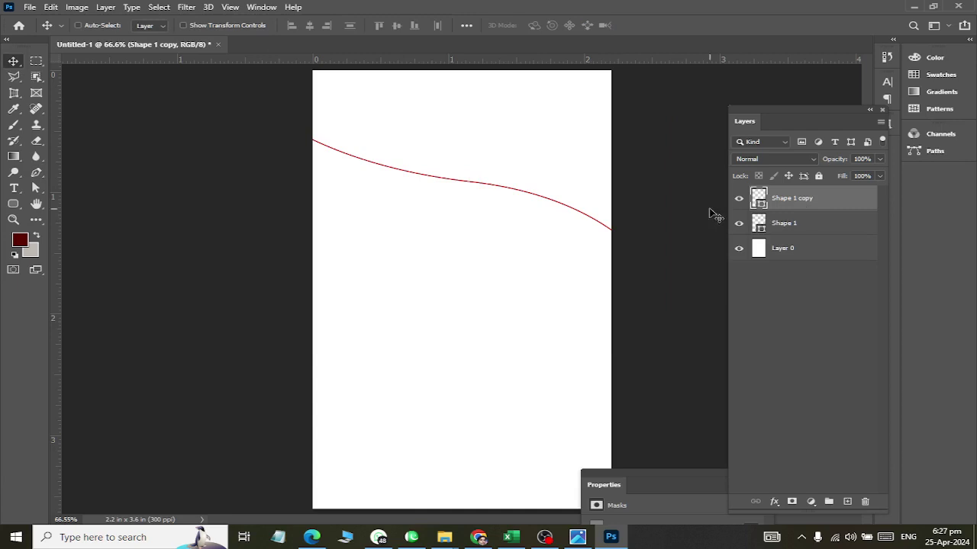
left_click(788, 223)
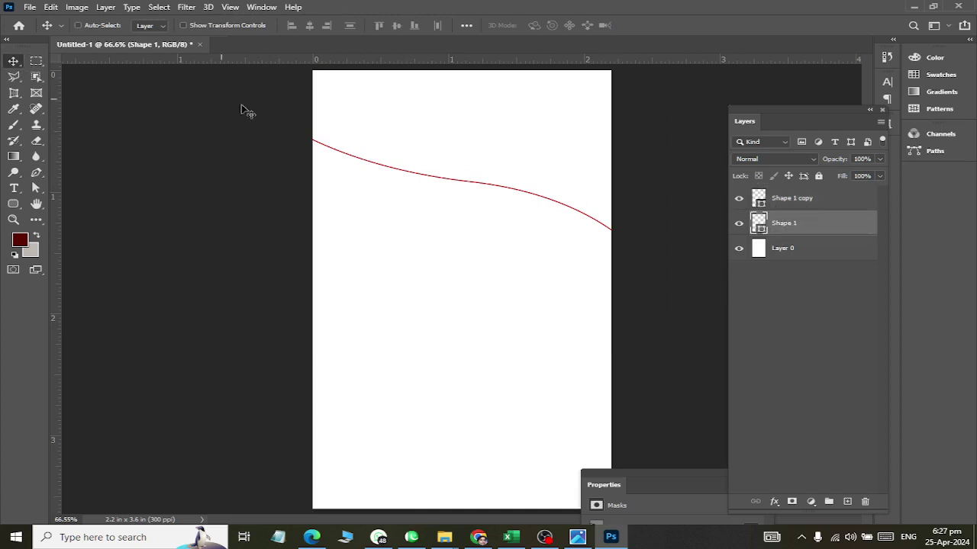
left_click(781, 201)
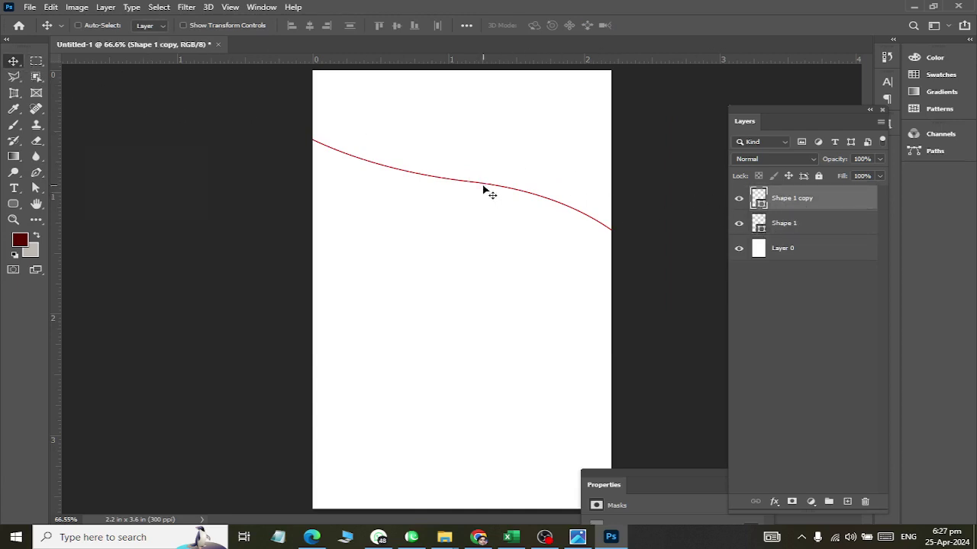
left_click_drag(485, 191, 429, 319)
left_click(744, 229)
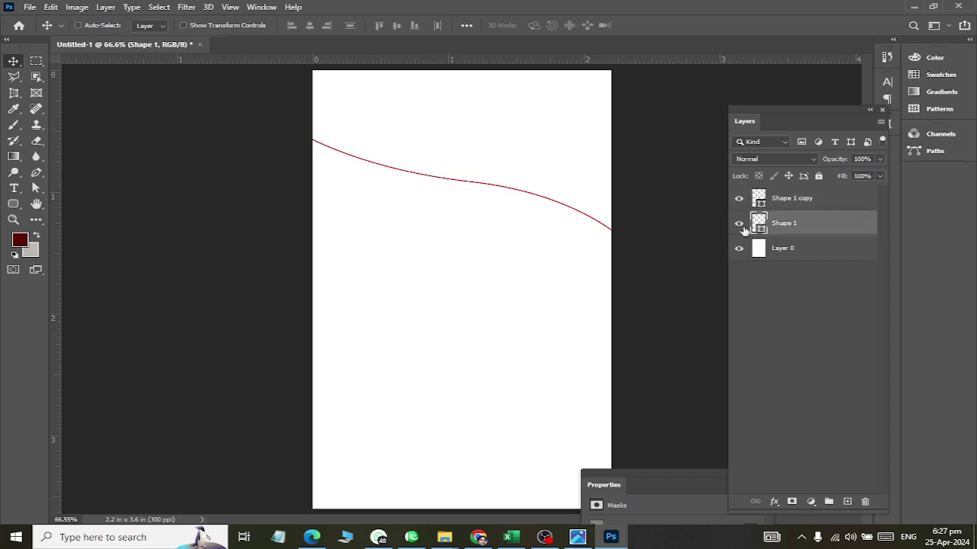
left_click(740, 225)
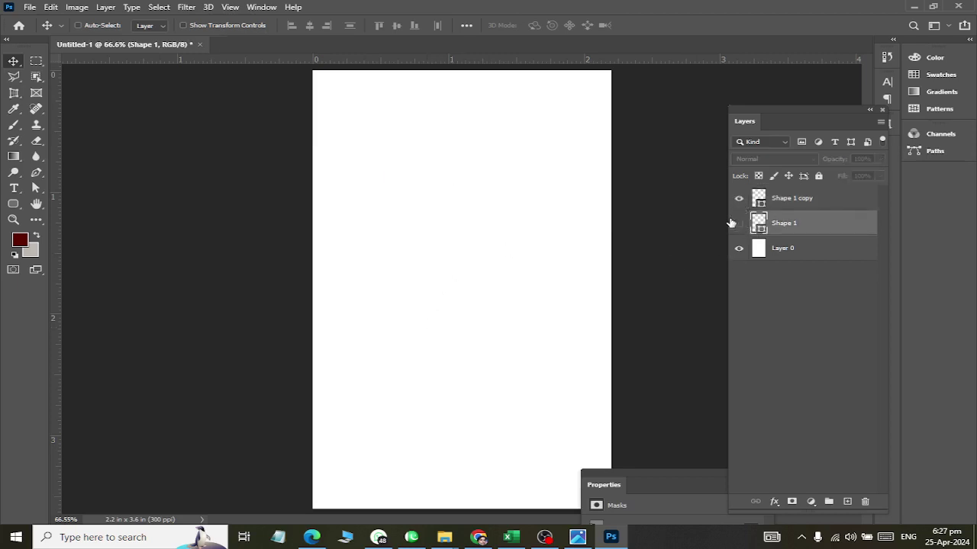
left_click(738, 222)
left_click_drag(748, 204, 865, 502)
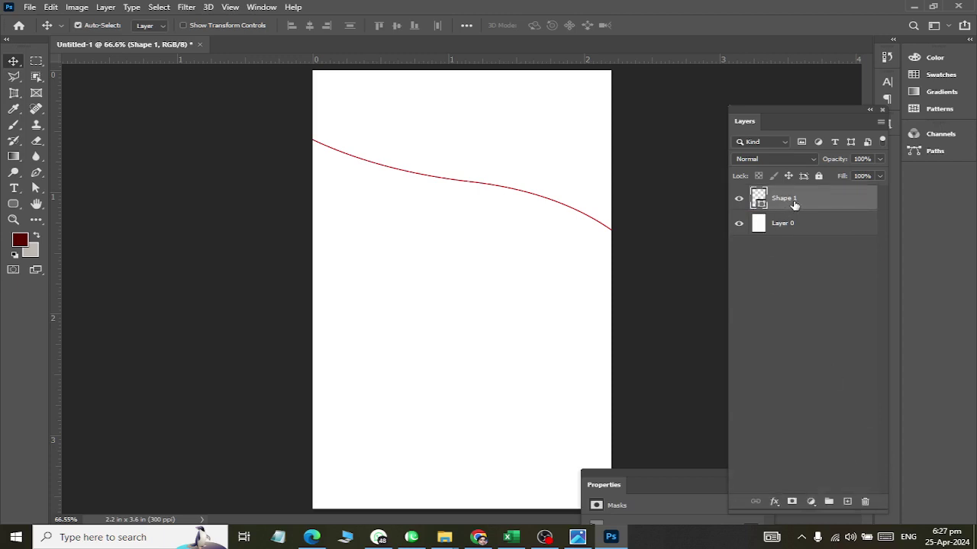
Duplicate the Shape 1 curve layer and move the copy straight down about 0.53 in.
key("ctrl+j")
left_click_drag(427, 184, 428, 245)
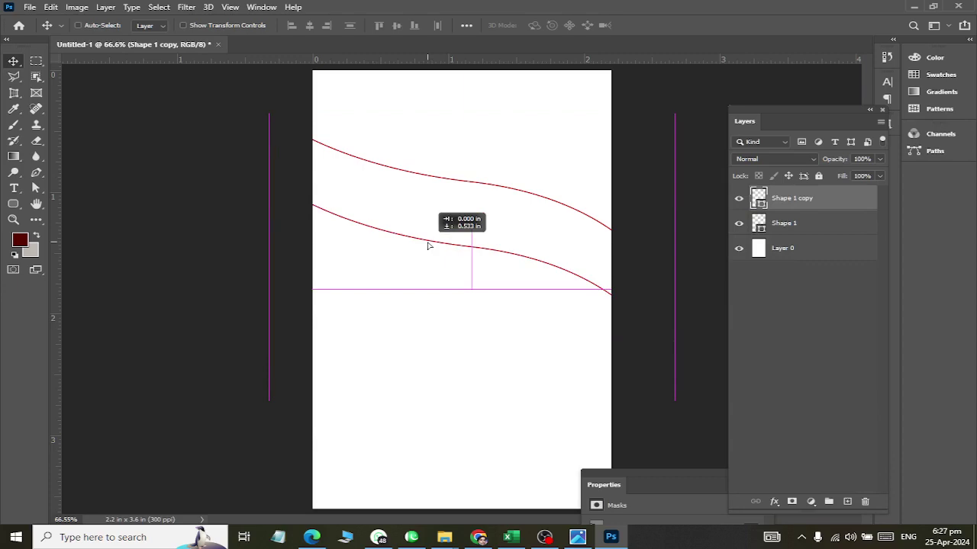
left_click_drag(428, 246, 428, 247)
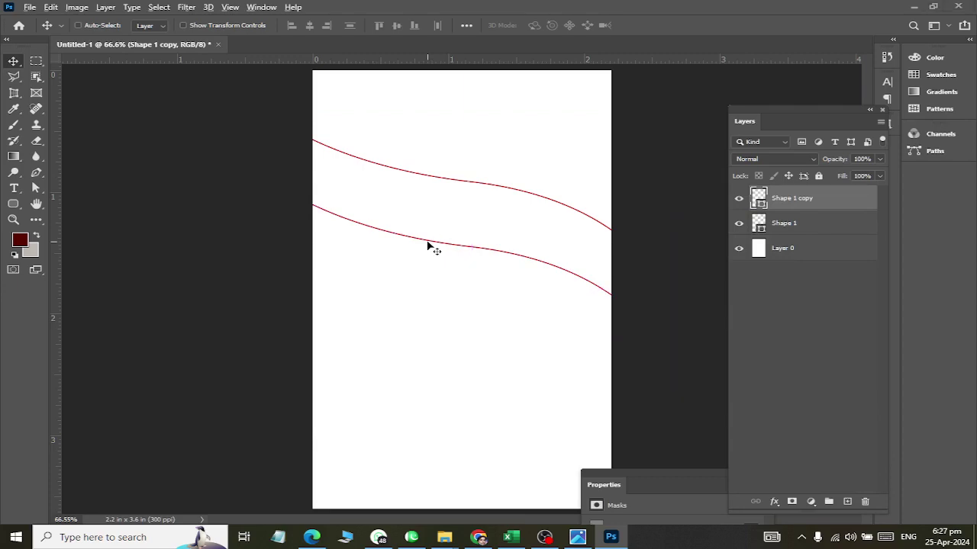
Switch to Photos to examine the curves in the ID Card Design Curve.png reference, and return to Photoshop.
key("alt+Tab")
key("alt+Tab")
key("alt+Tab")
key("Tab")
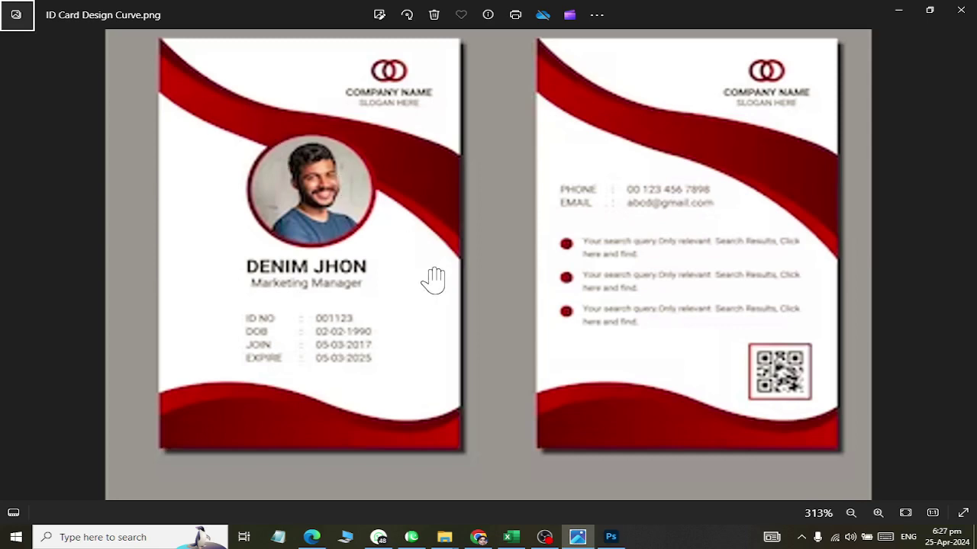
key("alt+Tab")
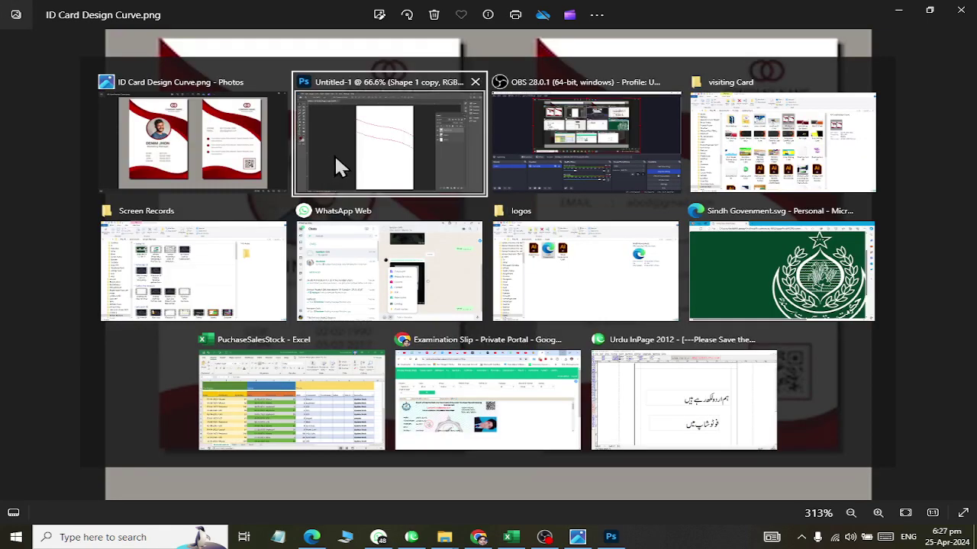
left_click(334, 154)
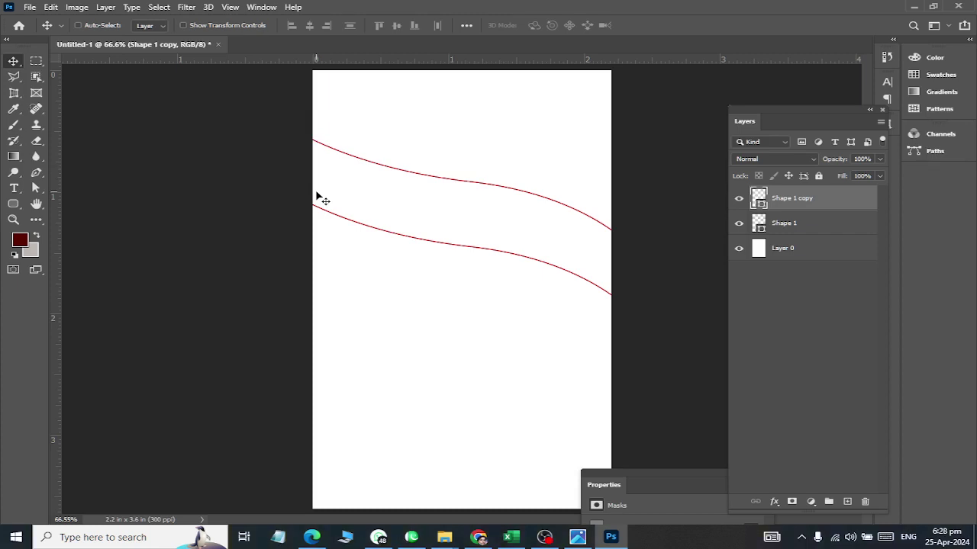
Try to connect the outer ends of the upper Shape 1 curve and its lower copy with the Pen tool.
left_click(35, 171)
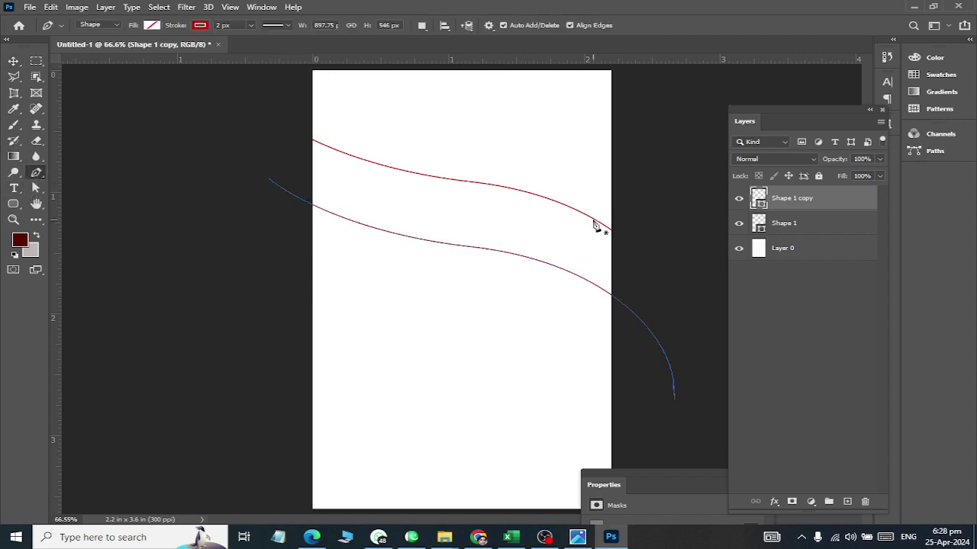
left_click(794, 223)
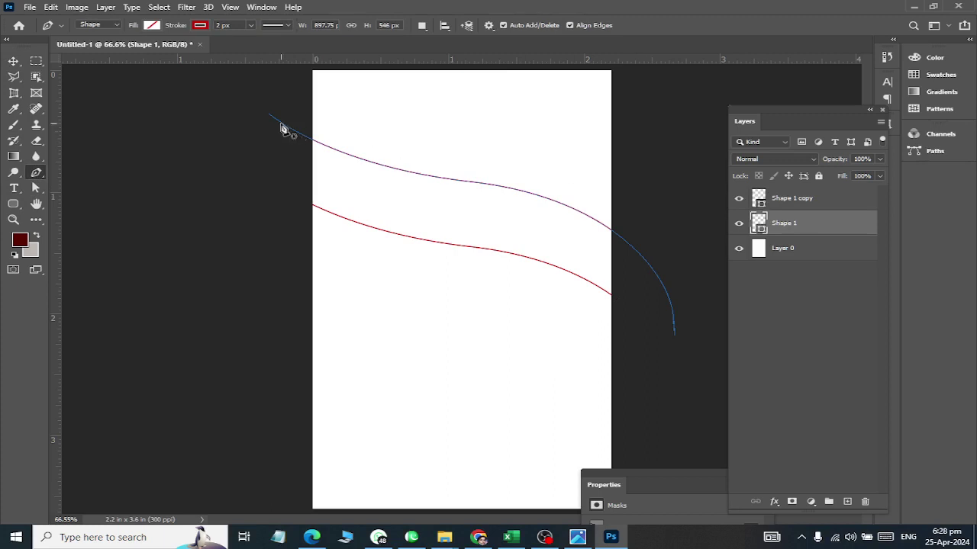
right_click(37, 169)
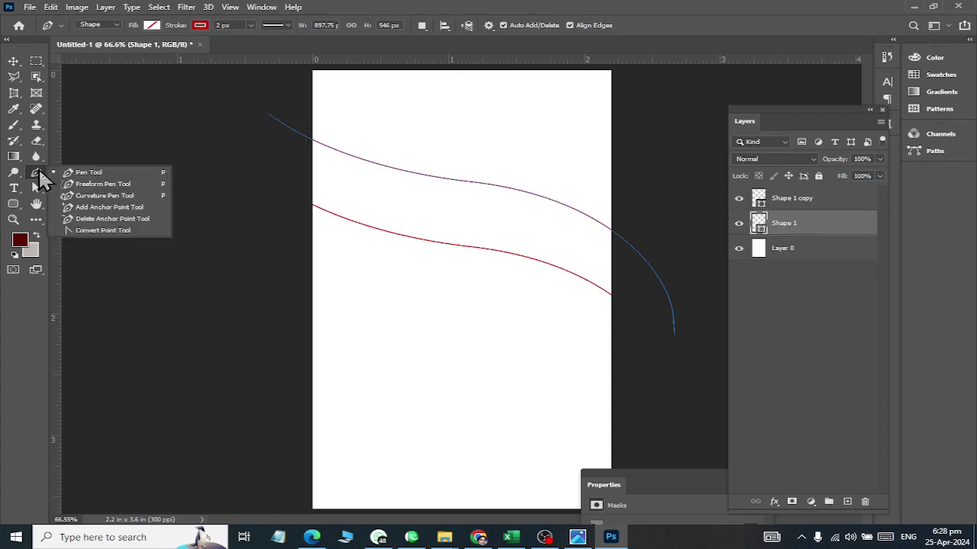
left_click(104, 171)
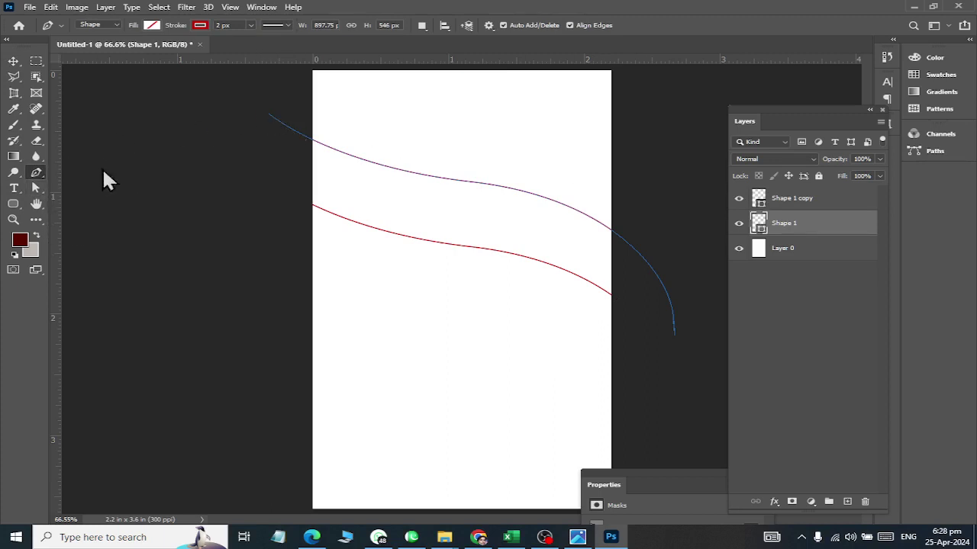
left_click(267, 115)
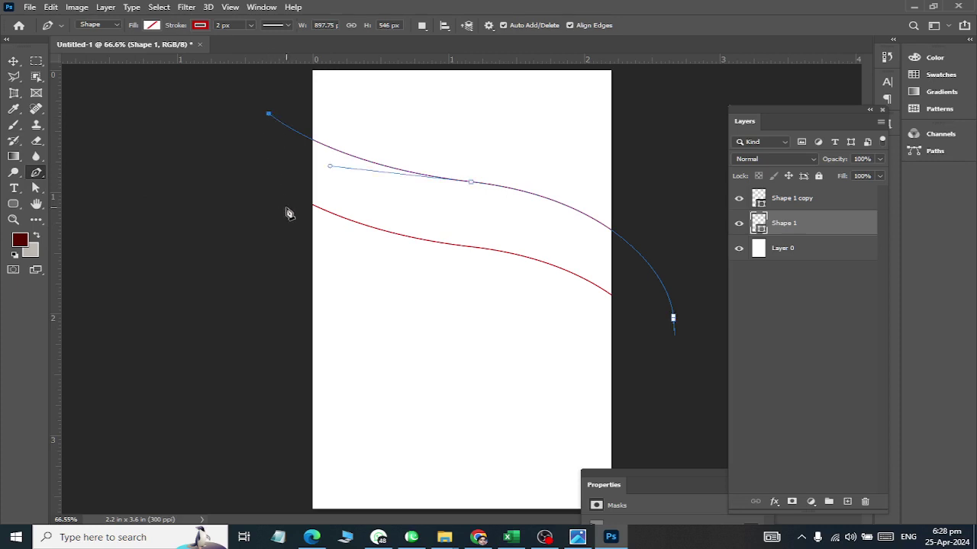
left_click(310, 206)
Delete the Shape 1 copy layer.
left_click(791, 198)
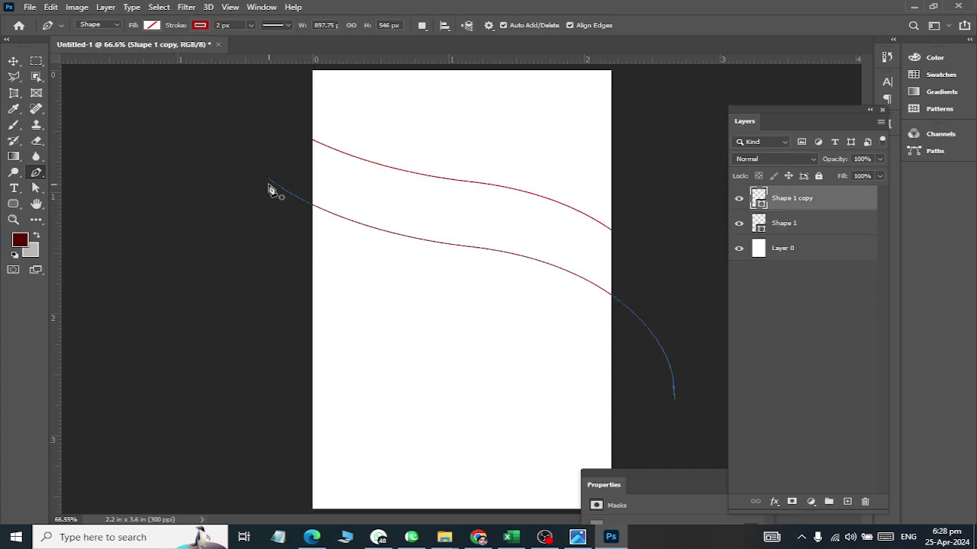
key("Return")
left_click_drag(807, 201, 864, 502)
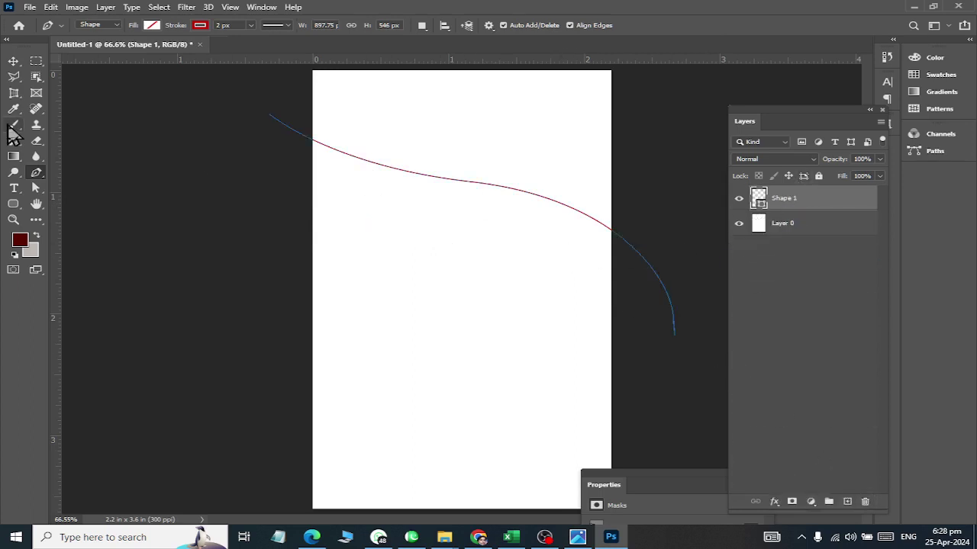
Try to extend the Shape 1 curve from its lower end beyond the page's right edge, and undo the attempts.
left_click(673, 325)
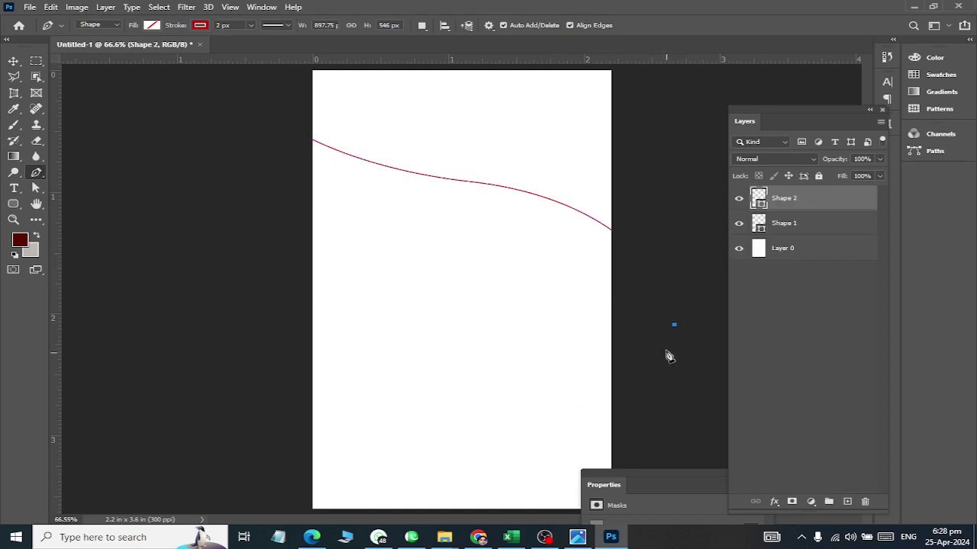
left_click_drag(649, 343, 648, 392)
key("ctrl+z")
key("ctrl+z")
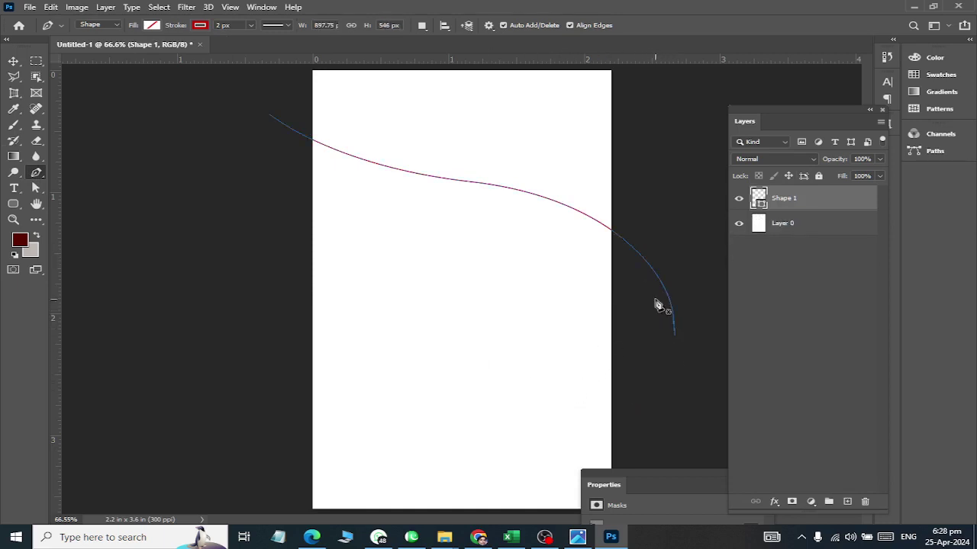
left_click_drag(675, 337, 682, 340)
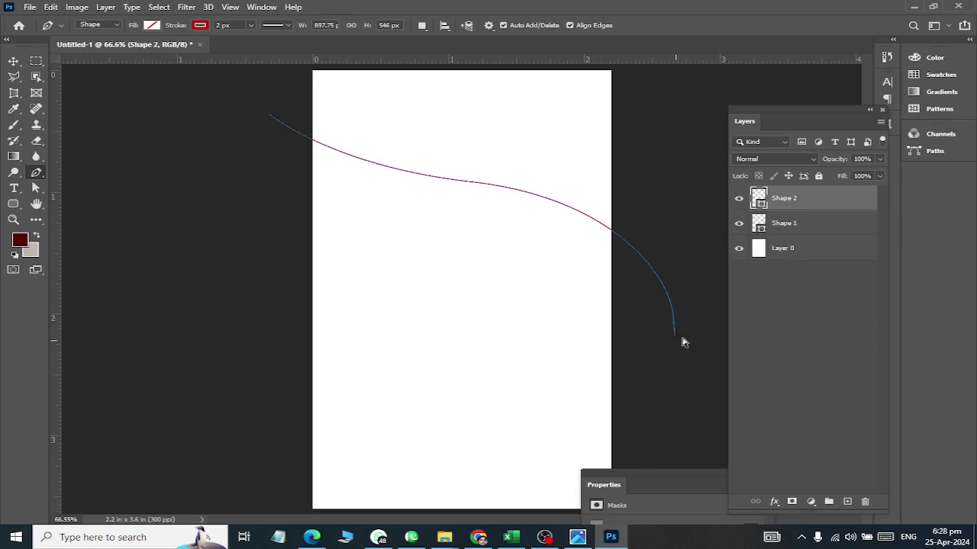
key("ctrl+z")
Delete the Shape 1 layer and draw a new descending pen wave past both page edges, about 954 px wide and 396 px high.
left_click_drag(801, 200, 865, 501)
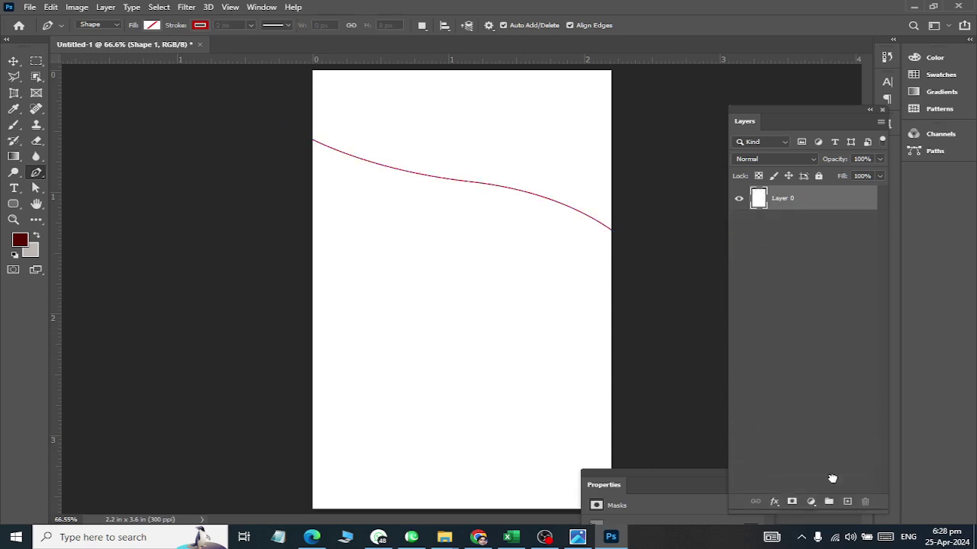
left_click(254, 126)
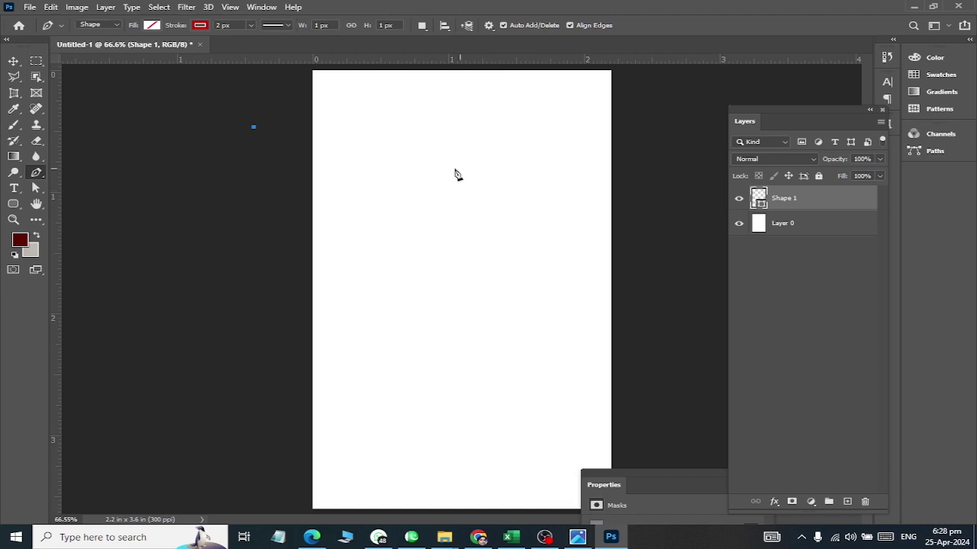
left_click_drag(462, 197, 594, 208)
left_click_drag(684, 283, 714, 317)
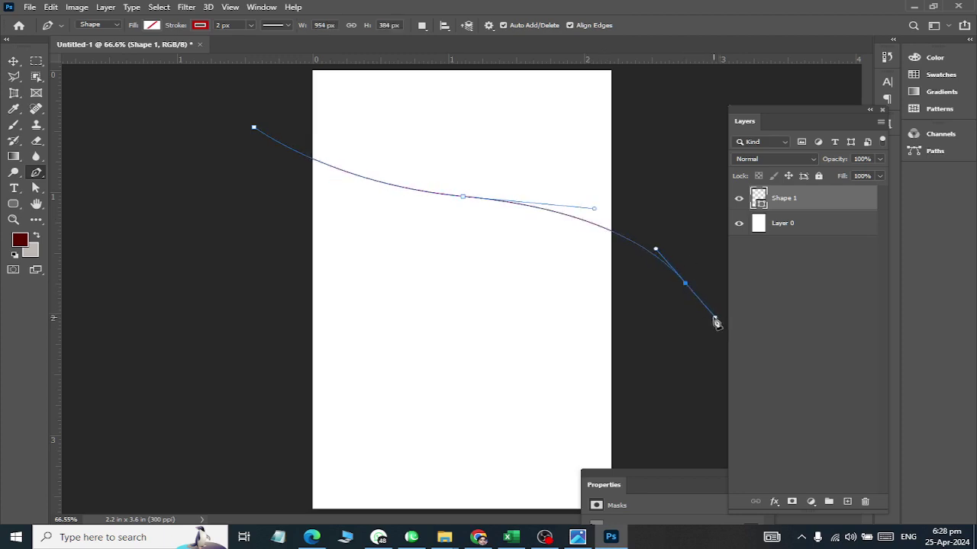
left_click(685, 285)
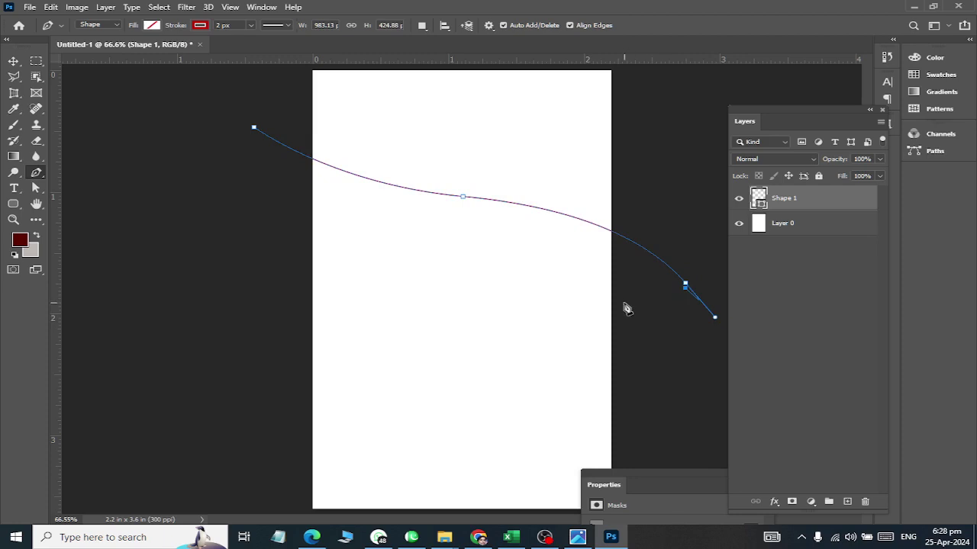
left_click(685, 286)
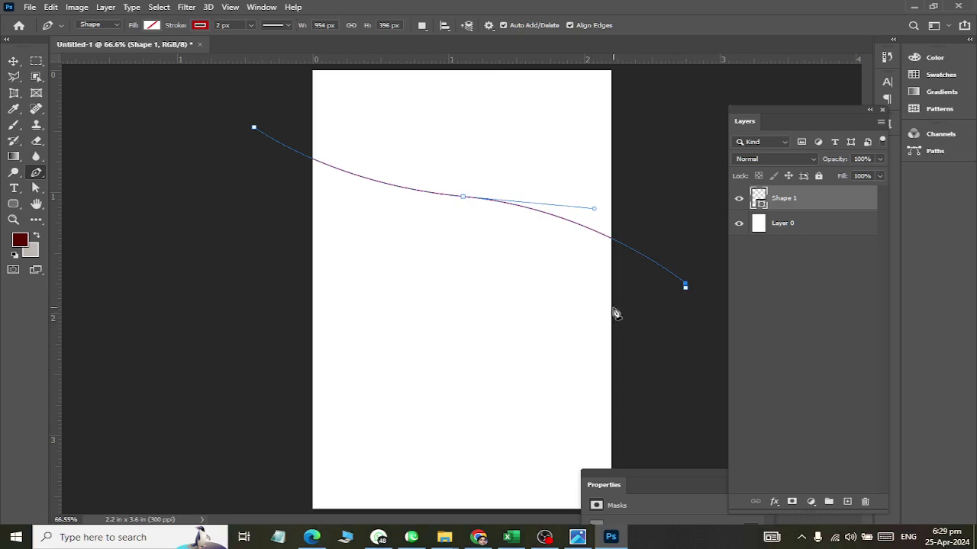
Continue the shape to the page's right edge and back as a lower wave ending outside the left edge, about 1002 by 486 px overall.
left_click(613, 324)
left_click_drag(457, 260, 353, 260)
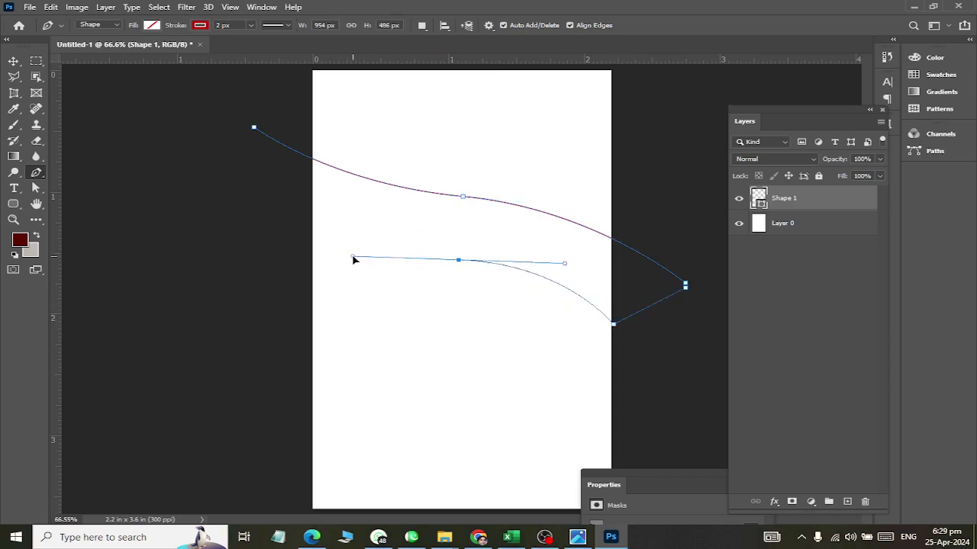
left_click_drag(237, 183, 224, 153)
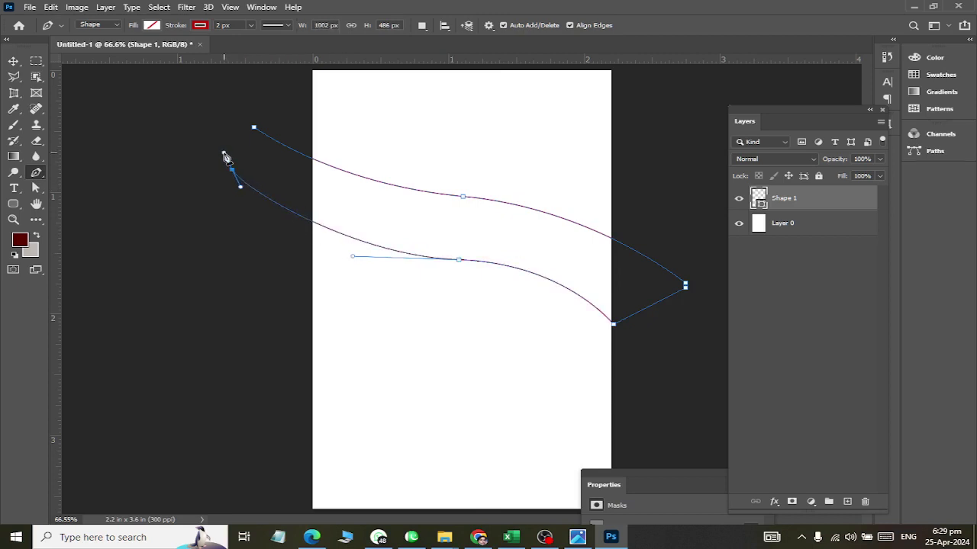
Check the ID Card Design Curve.png reference in Photos, return to Photoshop, and redo the lower wave's last anchor outside the page's left edge.
key("alt+Tab")
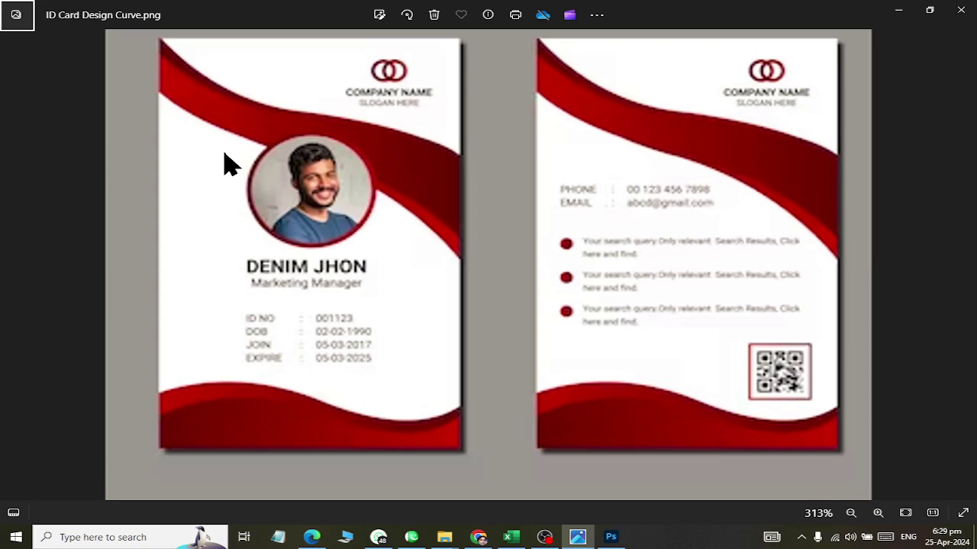
key("alt+Tab")
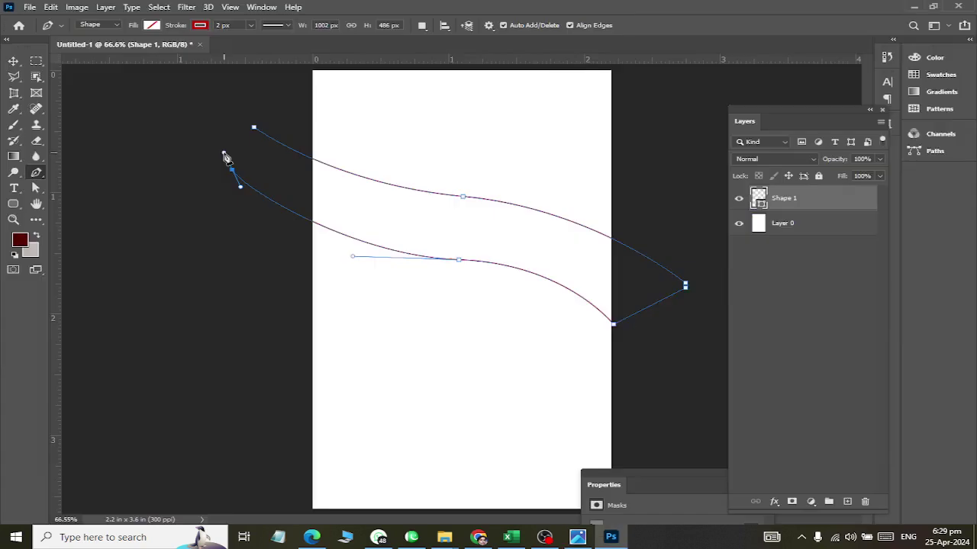
key("z")
key("ctrl+z")
left_click_drag(277, 194, 236, 144)
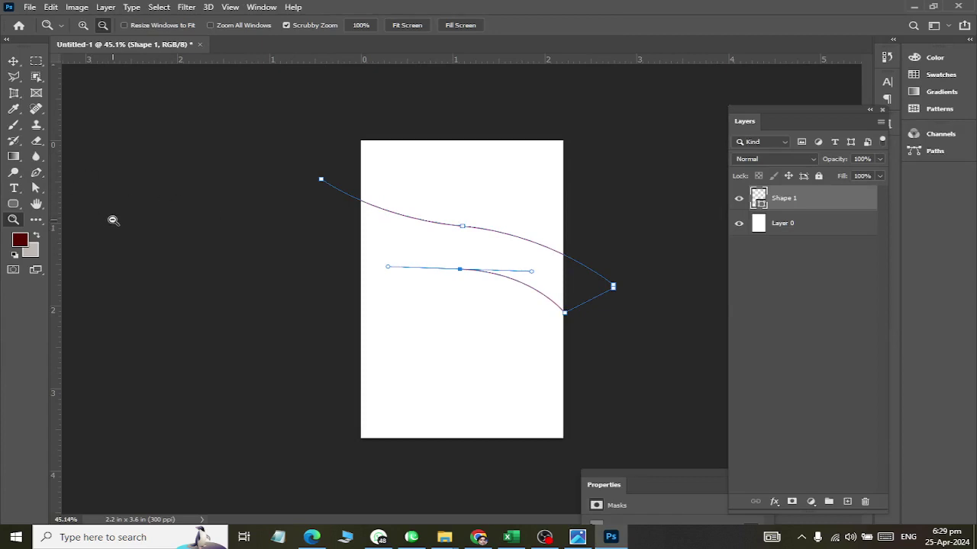
left_click_drag(306, 208, 311, 219)
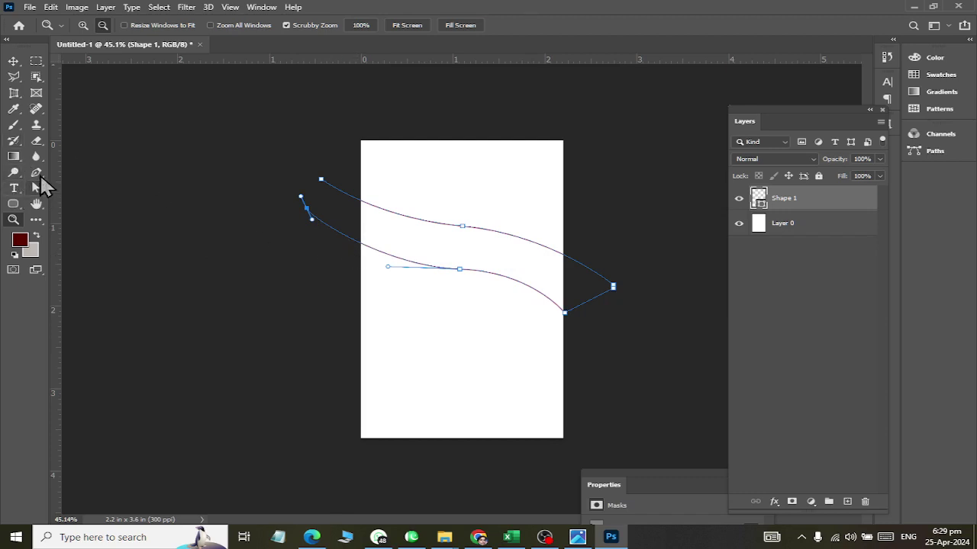
Close the pen shape at its starting anchor outside the page's left edge.
left_click(37, 174)
key("ctrl+plus")
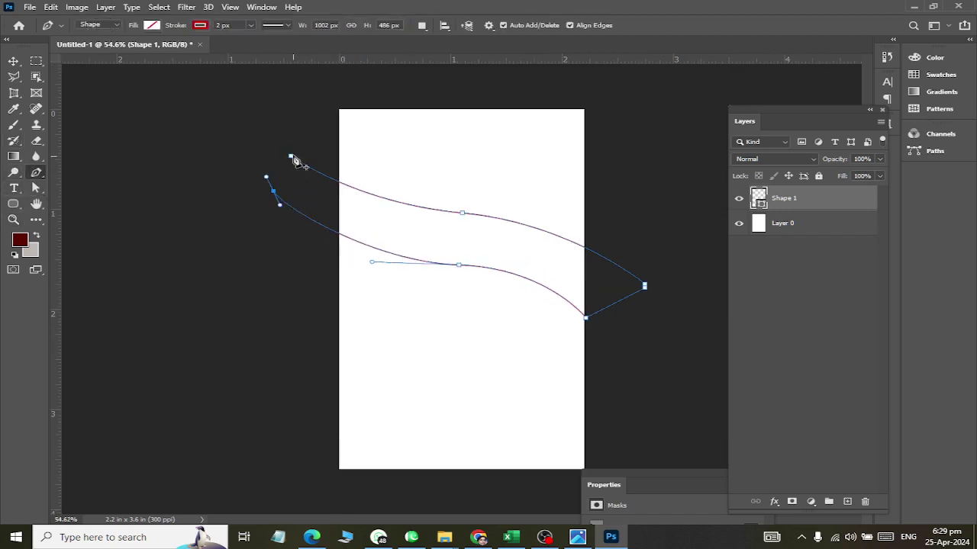
left_click(291, 157)
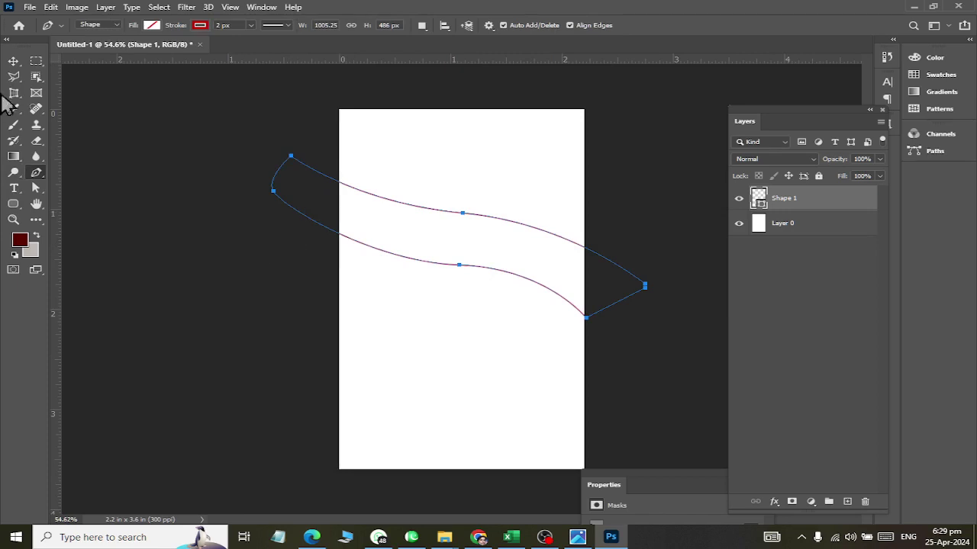
Fill the closed wave shape with the recently used dark red.
left_click(13, 61)
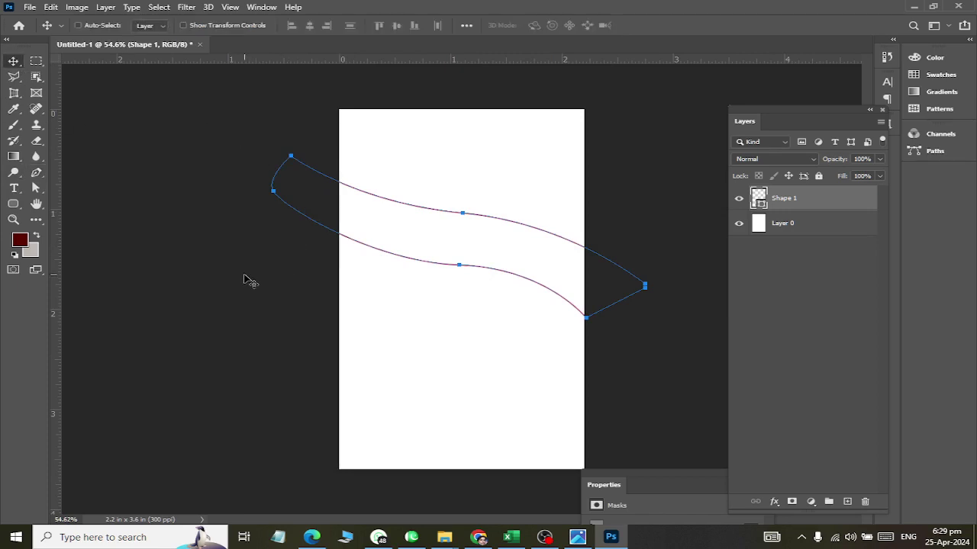
left_click(14, 204)
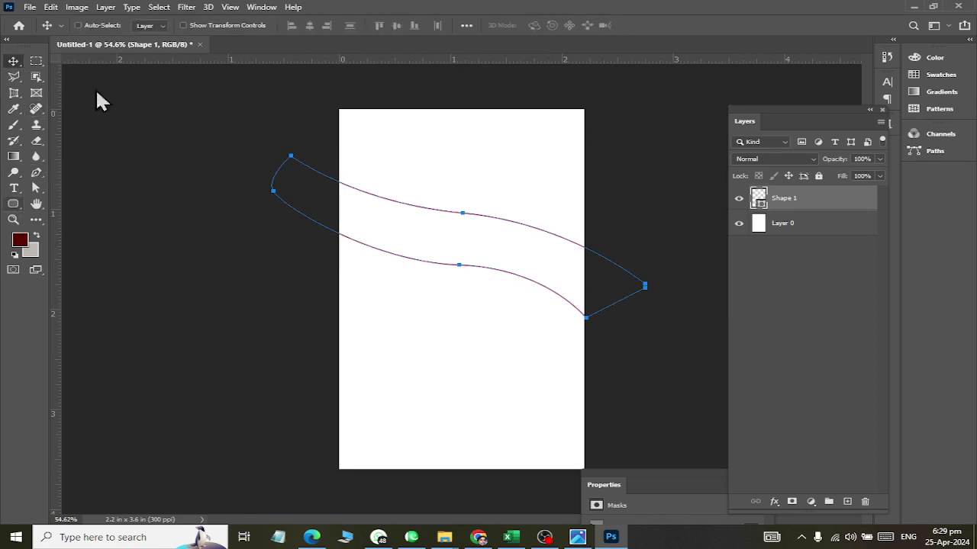
left_click(152, 26)
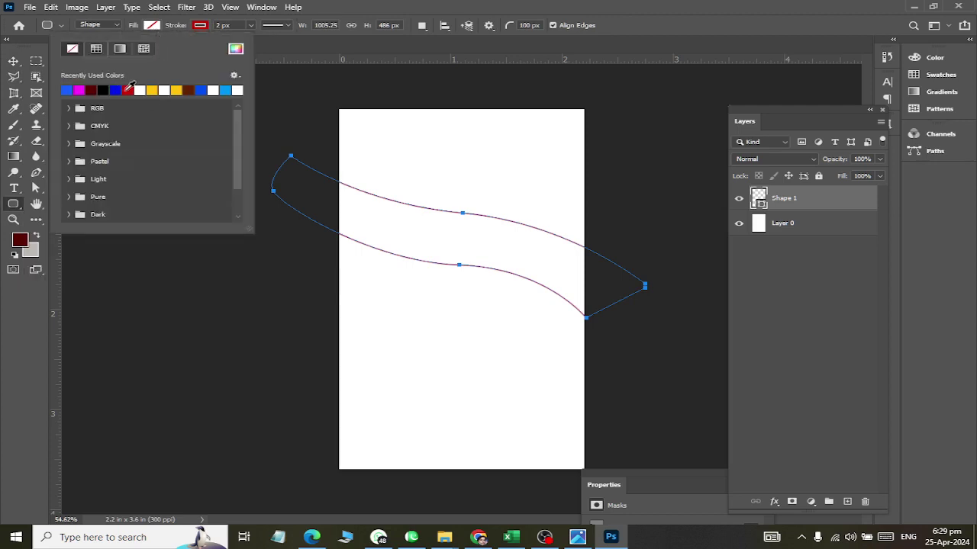
left_click(93, 90)
Set both the stroke and the fill of the wave shape to the recently used bright red.
left_click(200, 25)
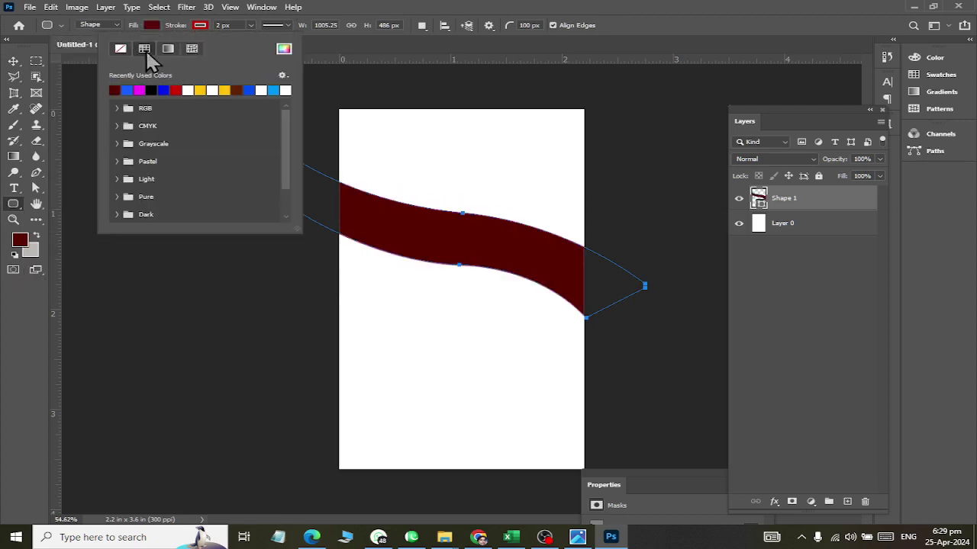
left_click(176, 90)
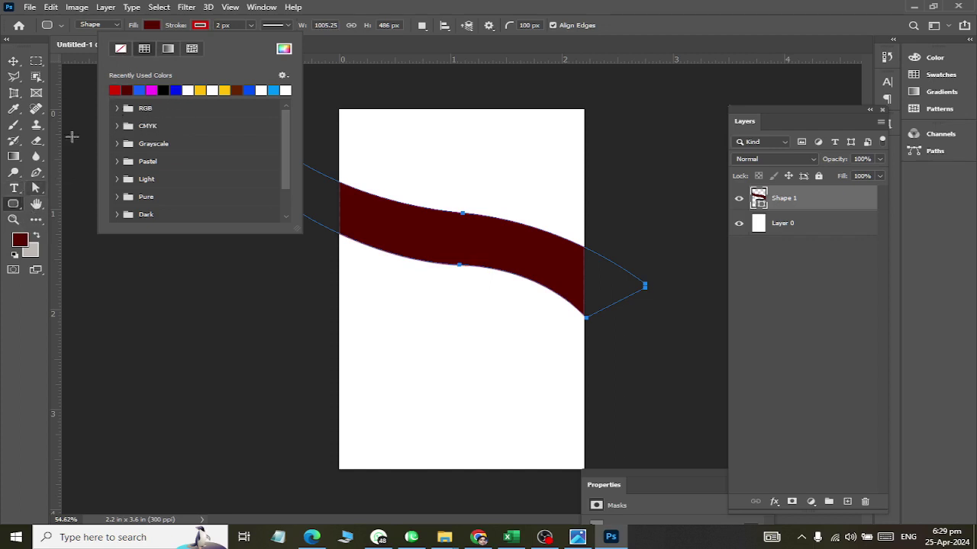
left_click(152, 27)
left_click(67, 90)
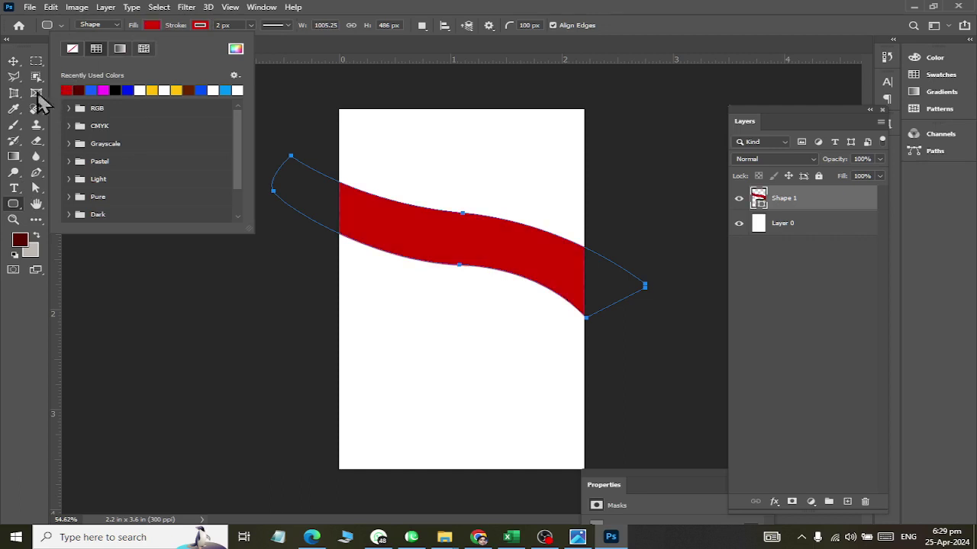
left_click(13, 62)
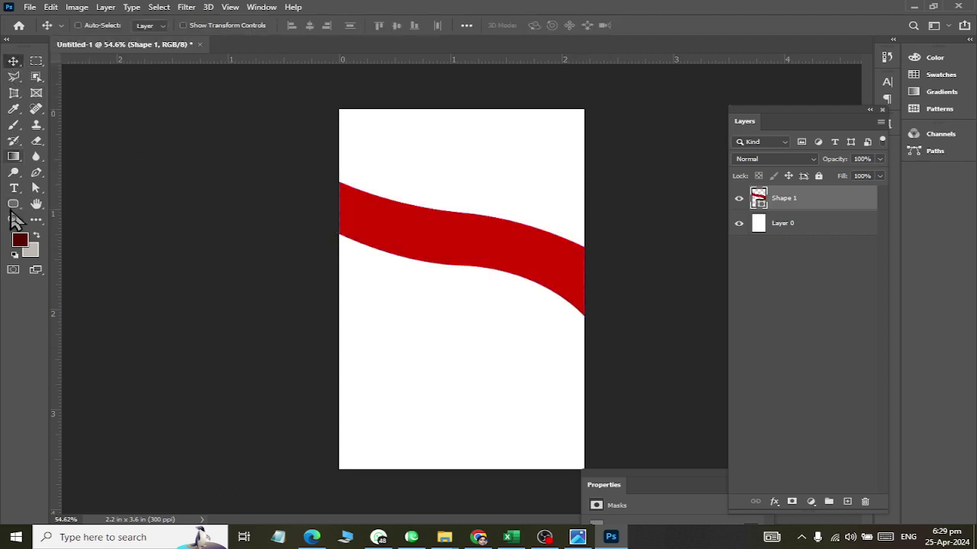
Raise the middle anchor of the wave's lower edge slightly and tilt its left direction handle upward with the Direct Selection tool.
left_click(36, 191)
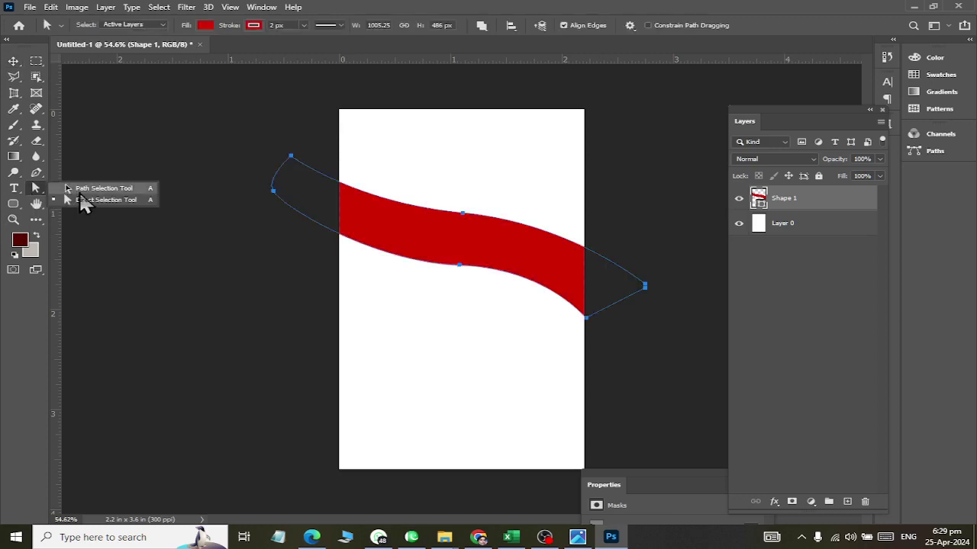
left_click(95, 213)
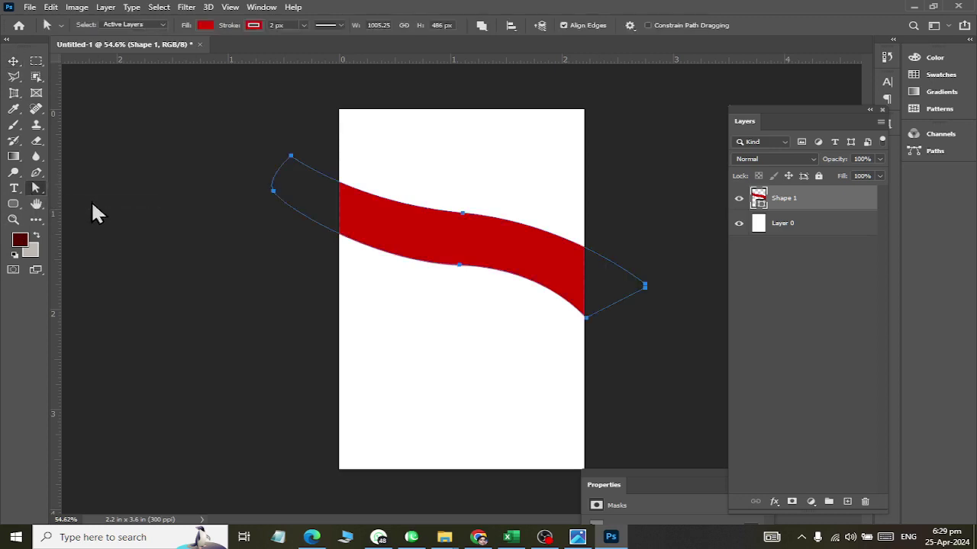
left_click(460, 266)
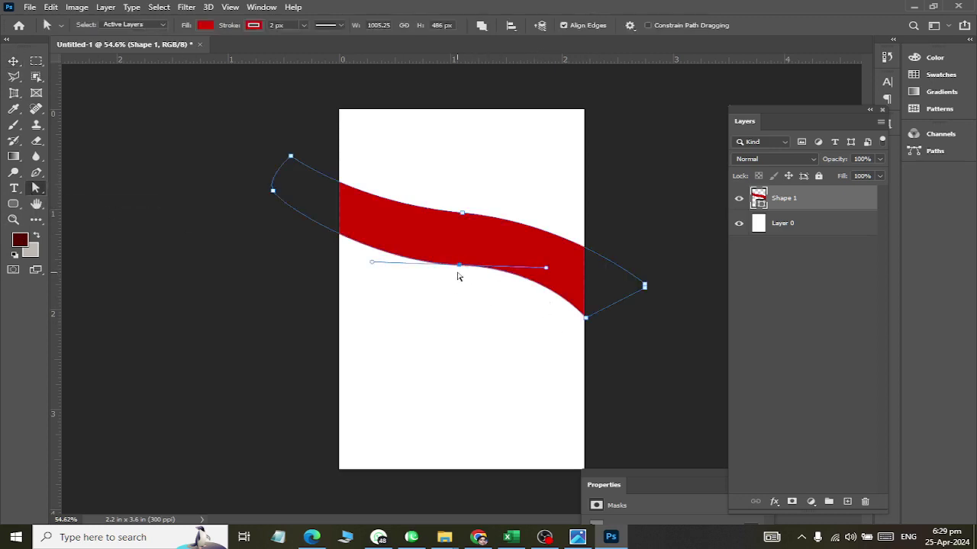
left_click_drag(460, 266, 461, 261)
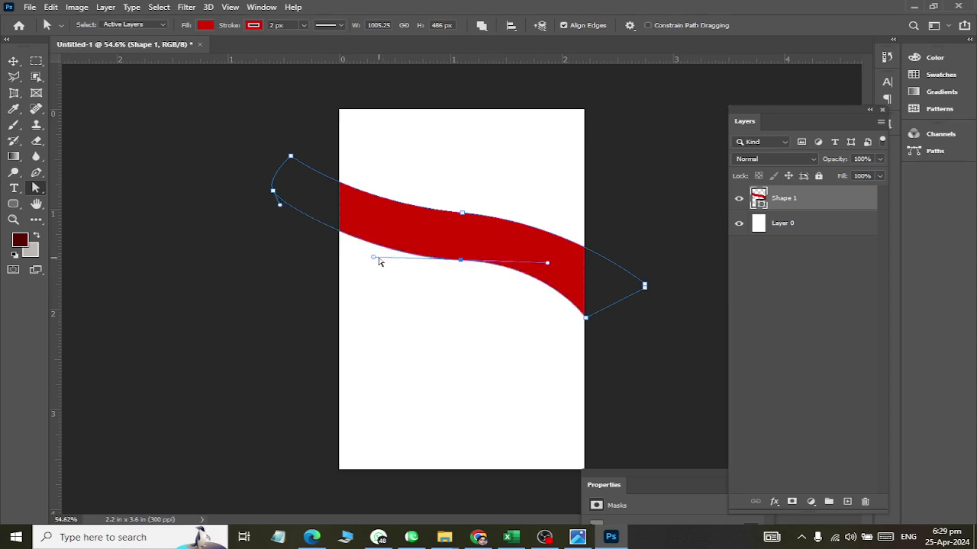
left_click_drag(374, 264, 368, 242)
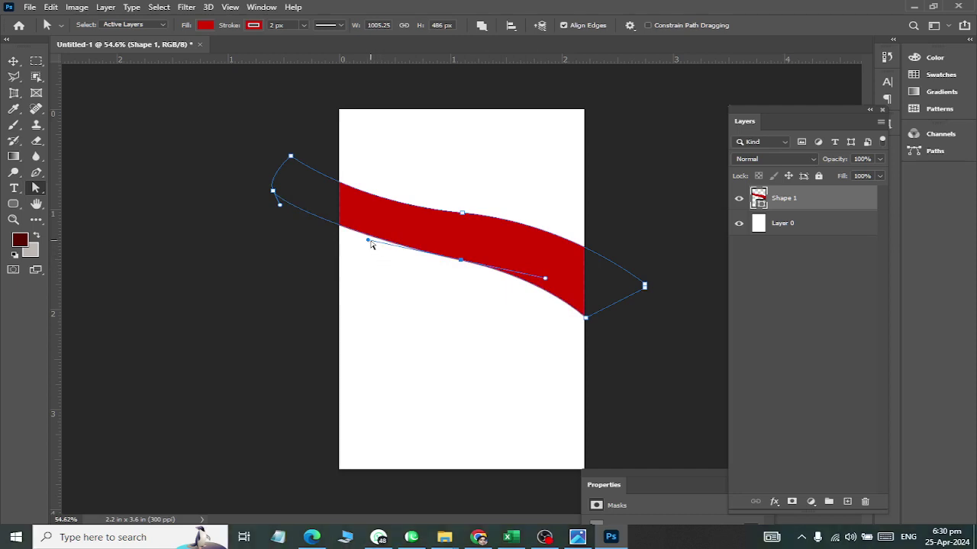
Lower the left direction handle of the lower edge's middle anchor slightly and move the whole wave band up the page.
left_click_drag(369, 242, 367, 249)
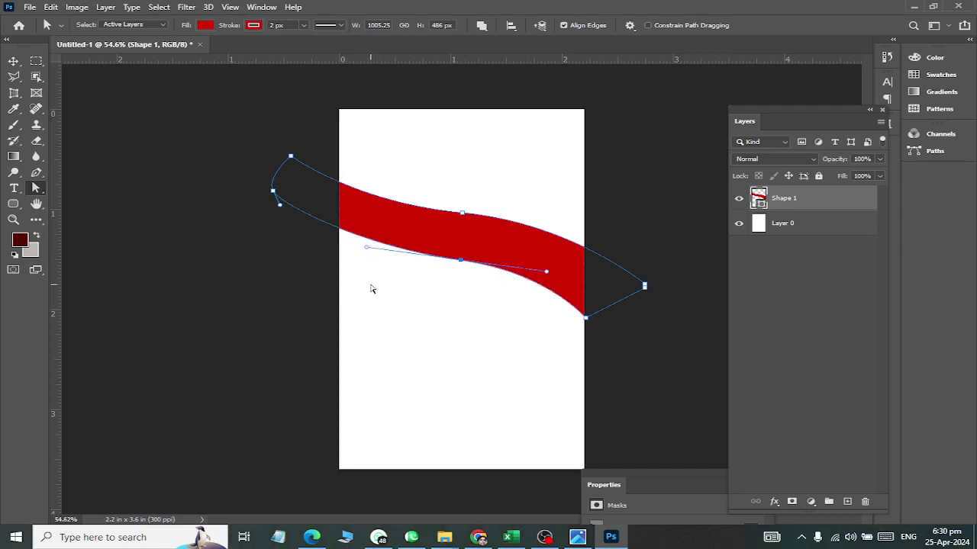
left_click(13, 61)
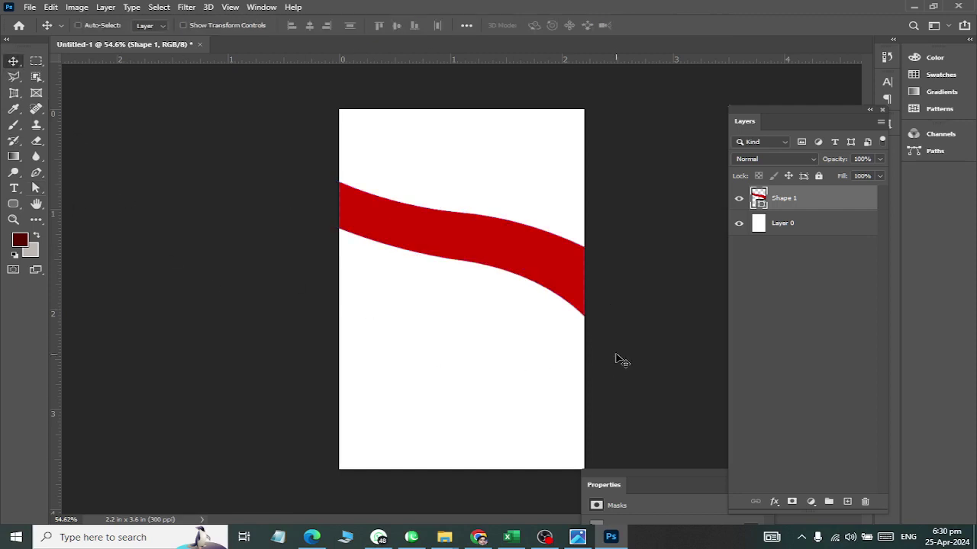
key("ctrl+plus")
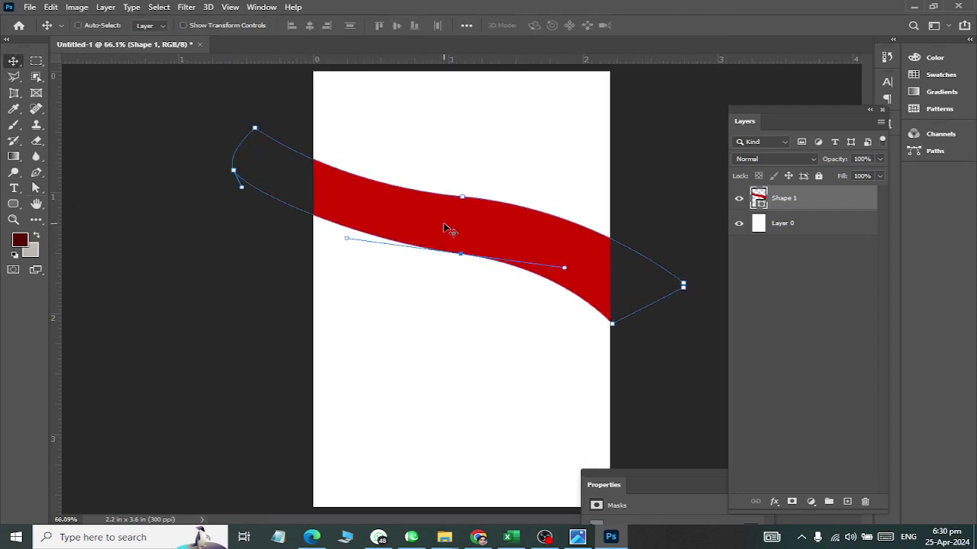
left_click_drag(377, 206, 378, 158)
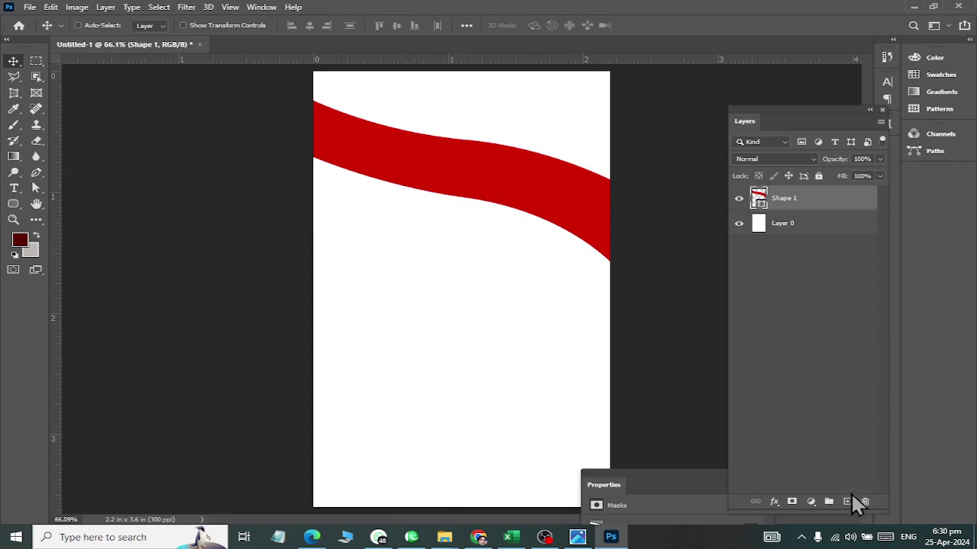
On a new layer, start a pen shape along the page's left edge above the band, curving to the middle of the band's upper edge.
left_click(847, 501)
left_click(36, 173)
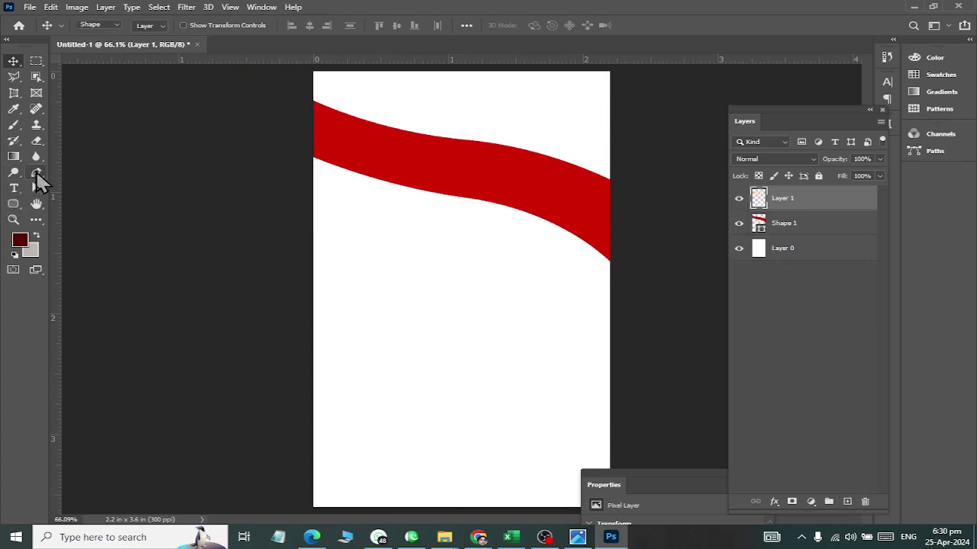
scroll(285, 68, "up", 2)
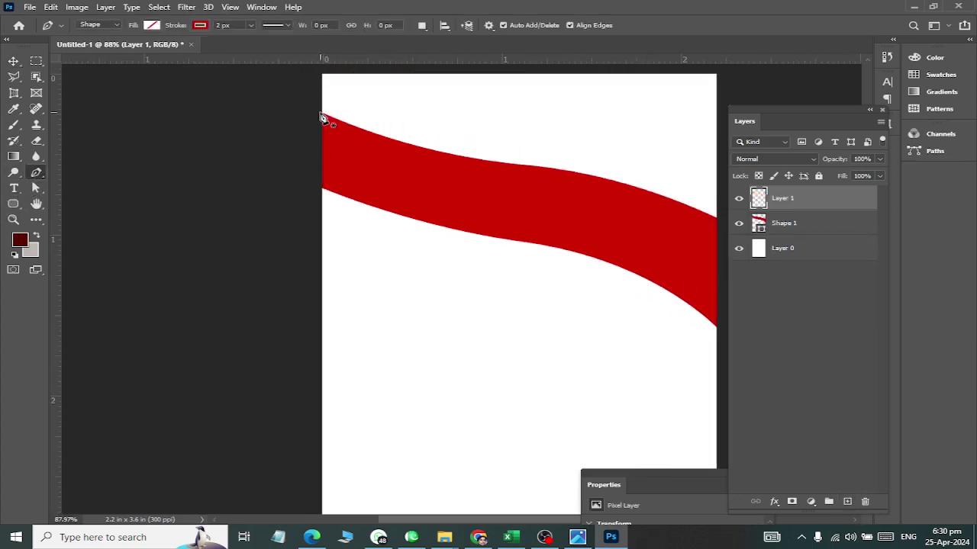
left_click(322, 73)
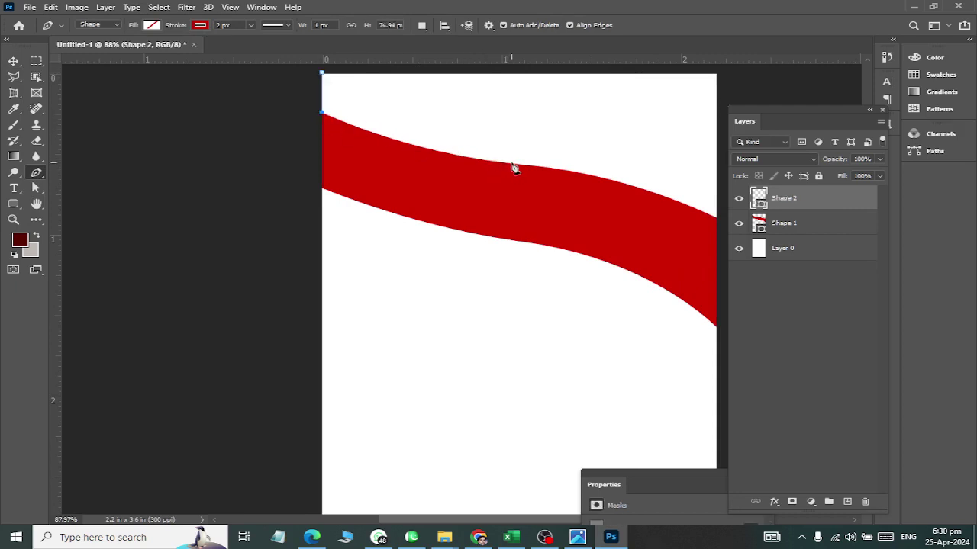
left_click_drag(512, 163, 616, 153)
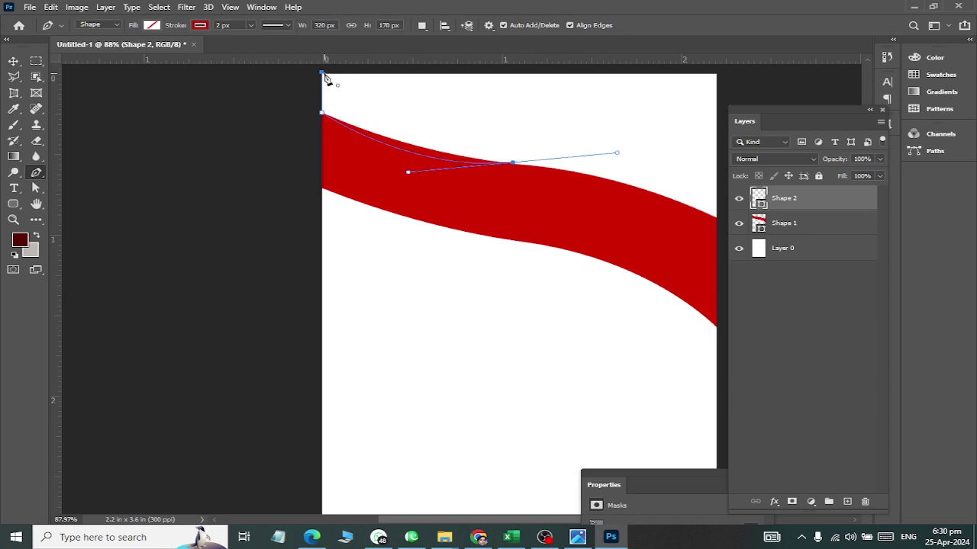
Remove the middle anchor's outgoing handle and close the pen shape with a curved segment at the page's top-left corner.
left_click_drag(328, 77, 331, 93)
scroll(333, 114, "up", 3)
left_click(515, 235, "ctrl")
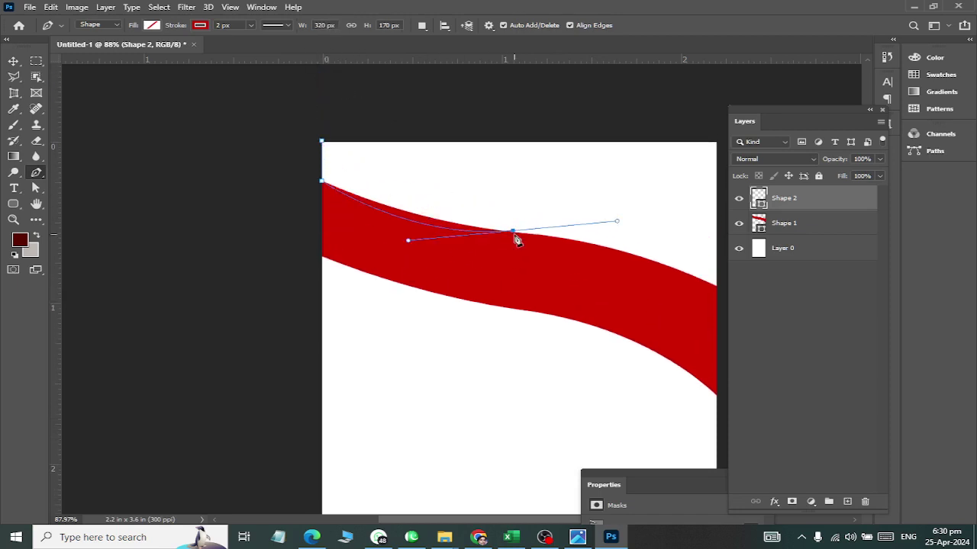
left_click(513, 231)
left_click_drag(321, 142, 304, 79)
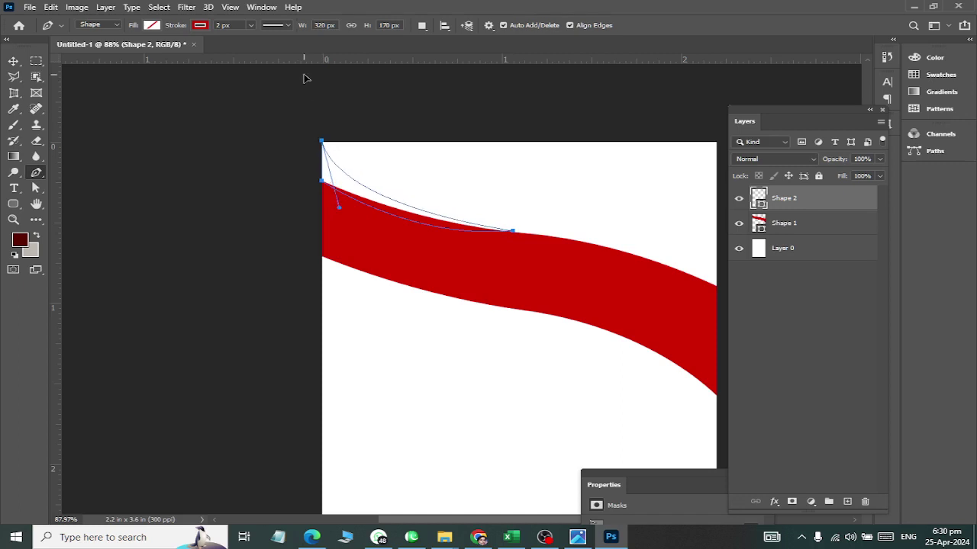
left_click_drag(304, 78, 305, 79)
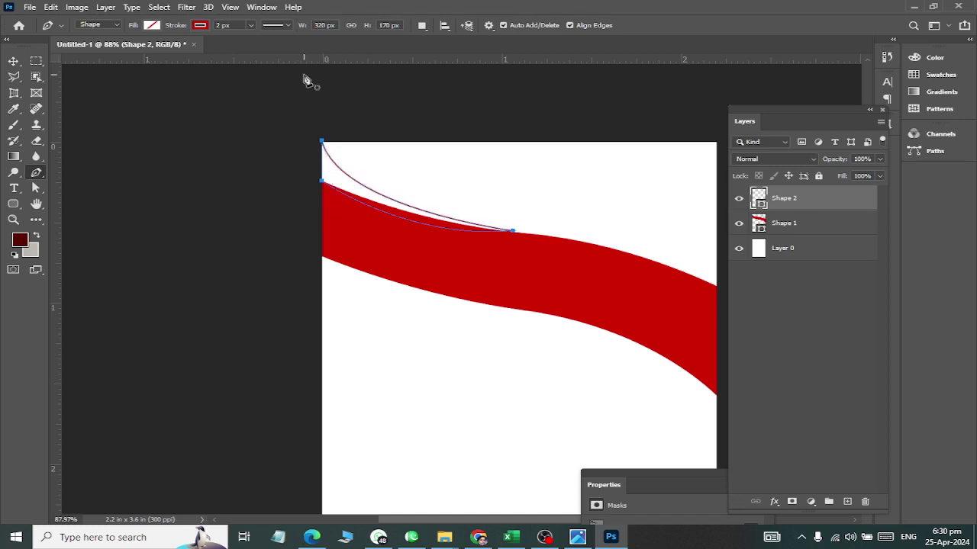
left_click(323, 187)
key("Escape")
left_click(21, 66)
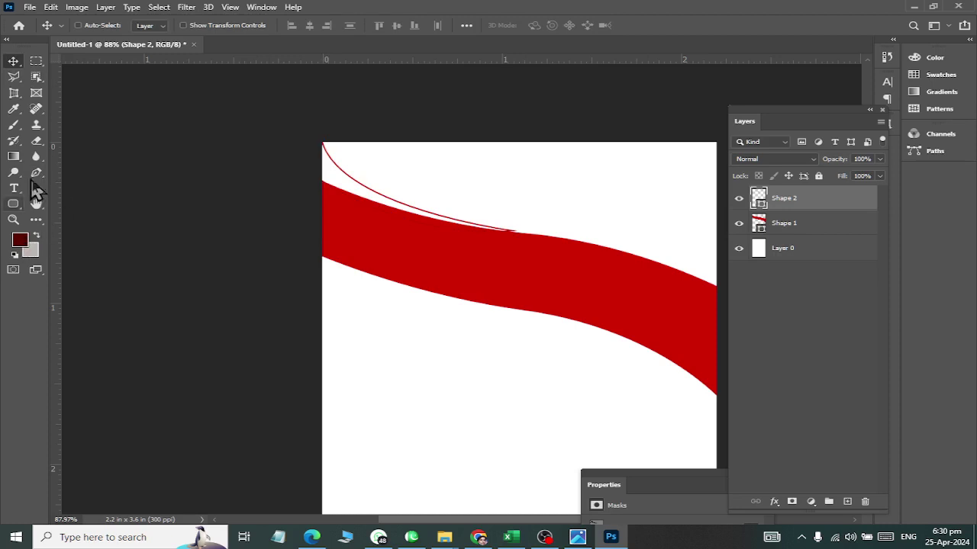
Fill the closed accent shape above the band with the recently used dark red.
left_click(13, 203)
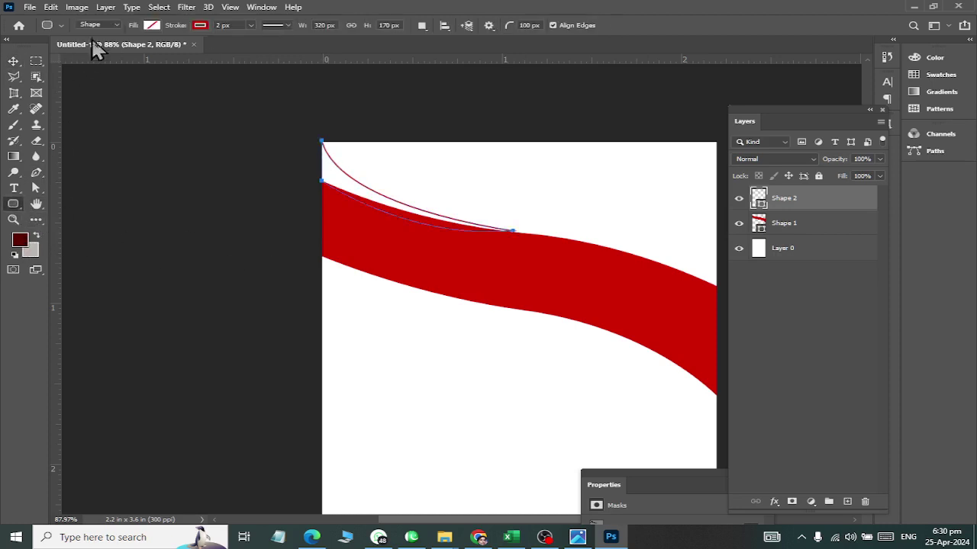
left_click(151, 25)
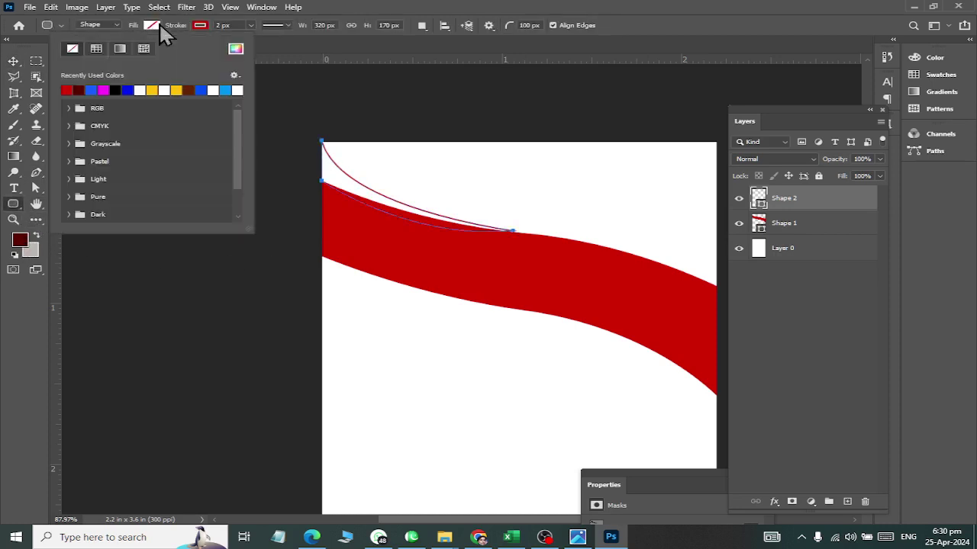
left_click(81, 90)
left_click(13, 60)
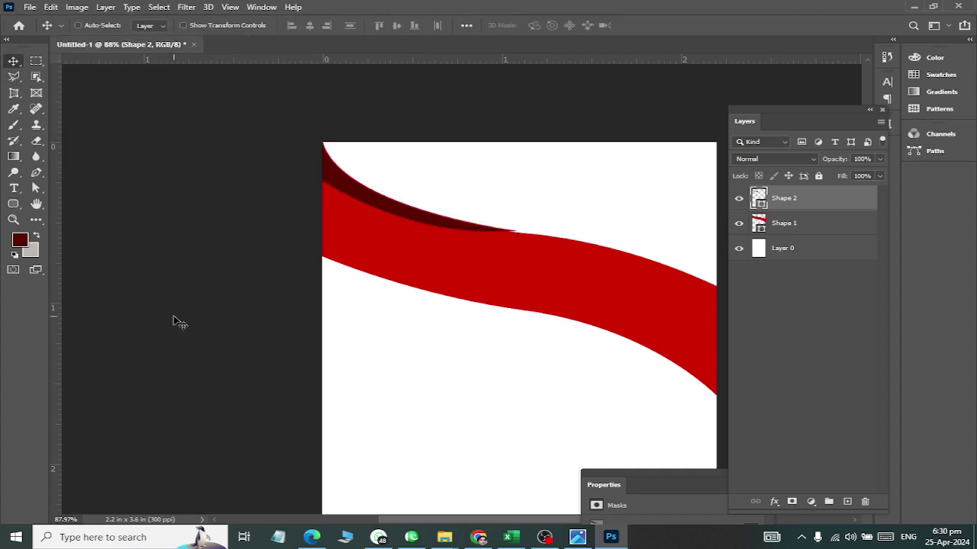
Place the Shape 2 layer below Shape 1 and nudge the dark accent down slightly against the band's upper edge.
scroll(177, 302, "down", 2)
scroll(439, 261, "up", 3)
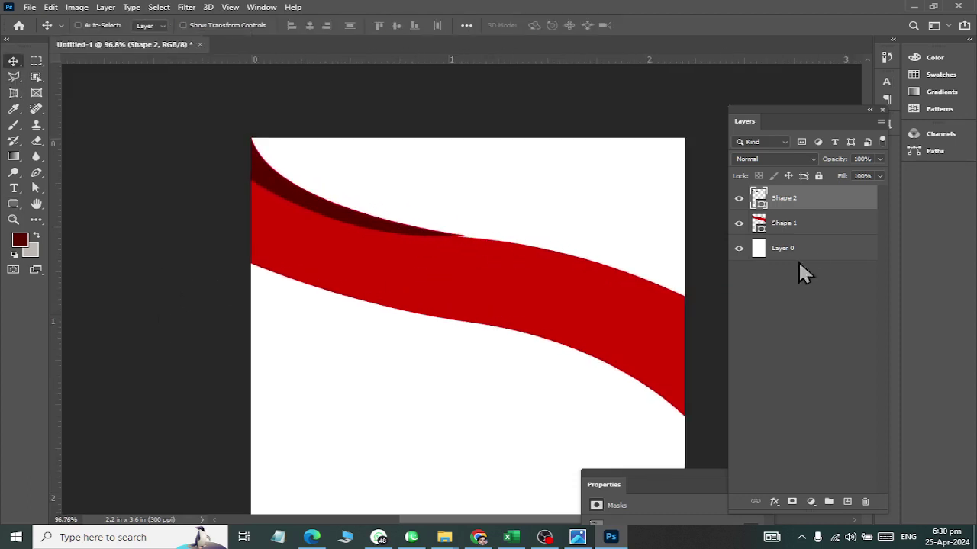
left_click_drag(807, 210, 801, 243)
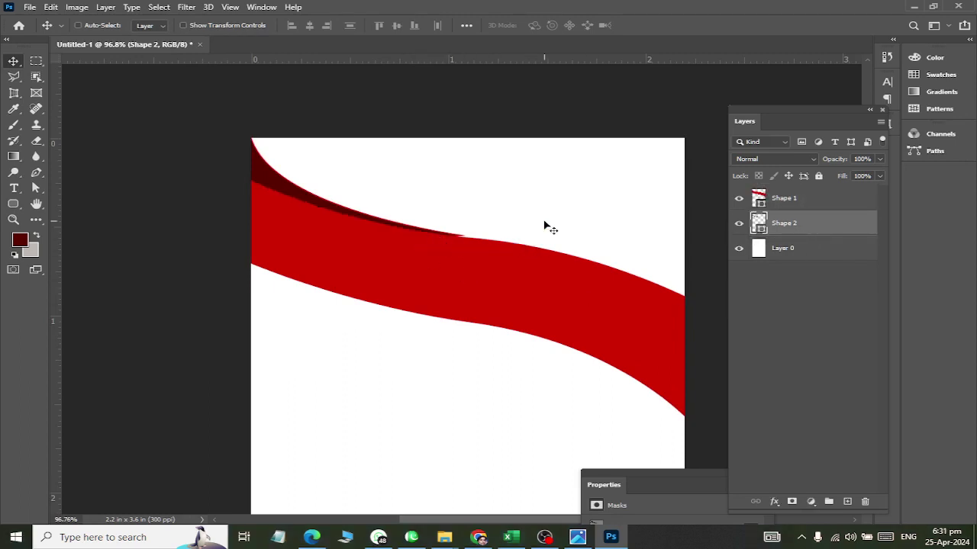
key("Down")
key("Down")
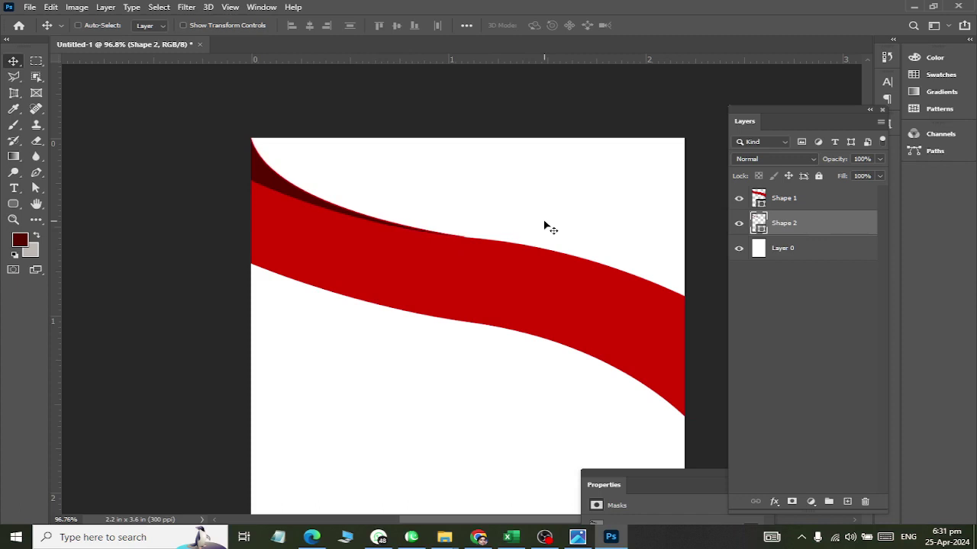
key("Down")
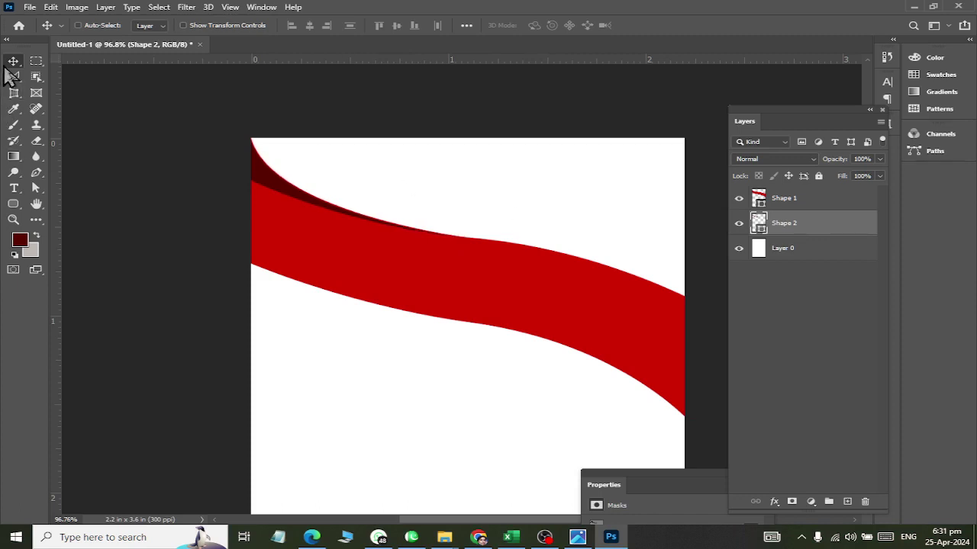
scroll(122, 161, "down", 1)
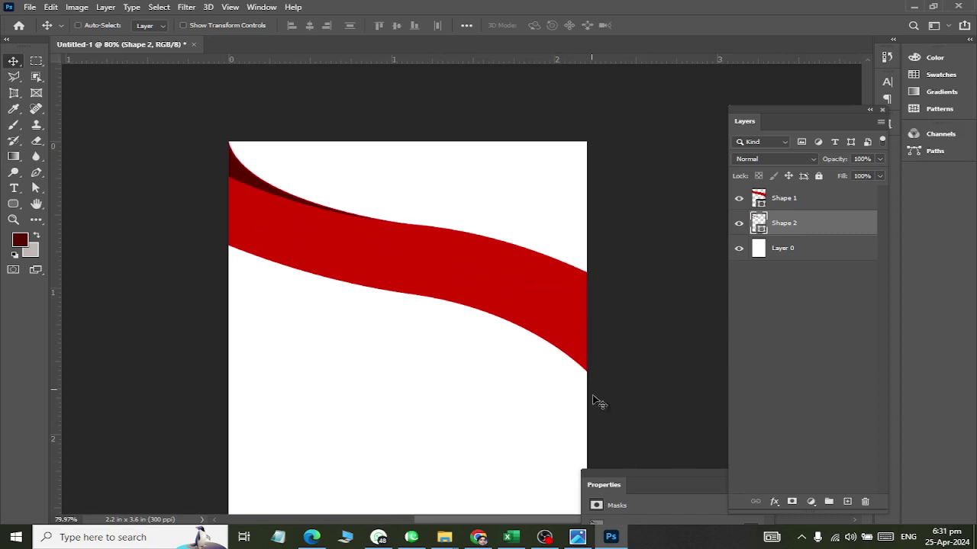
scroll(592, 403, "down", 2)
scroll(596, 408, "right", 1)
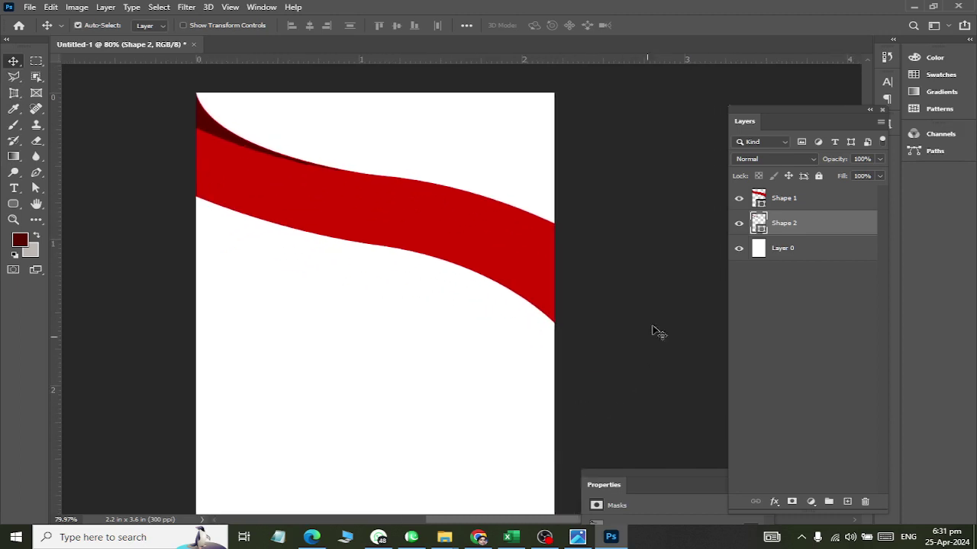
Add a new layer above Shape 1 and move the Shape 2 layer back above Shape 1.
left_click(785, 206)
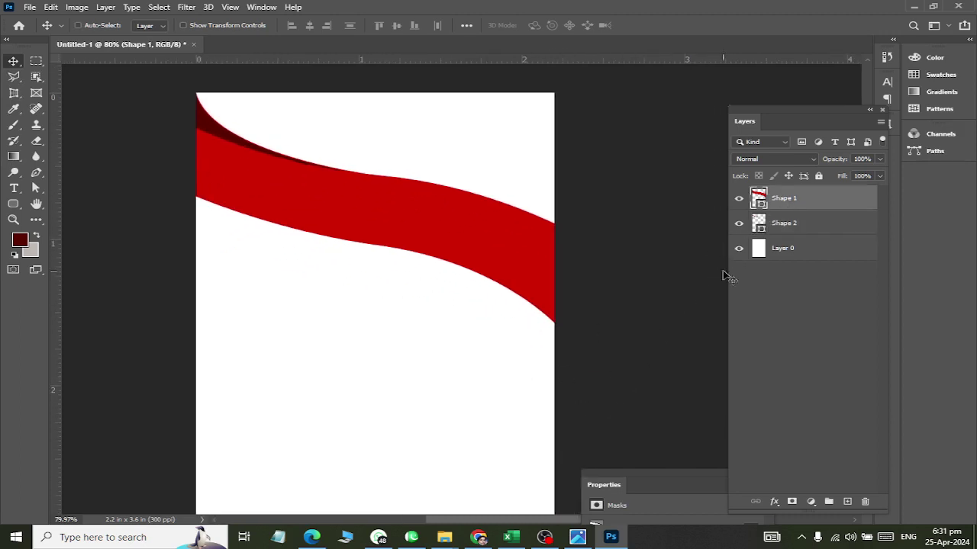
left_click(847, 501)
scroll(447, 342, "up", 1)
scroll(447, 344, "right", 2)
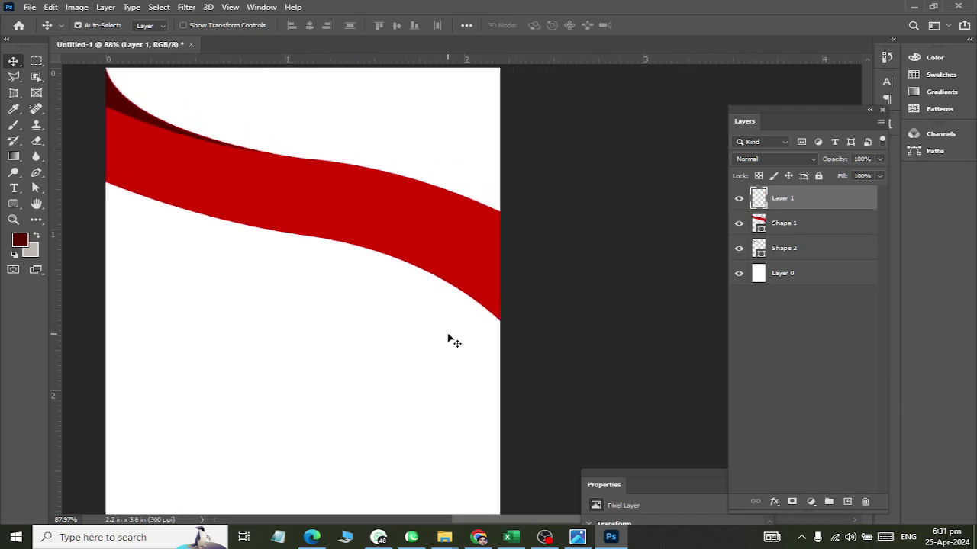
left_click(791, 226)
left_click_drag(786, 254, 785, 220)
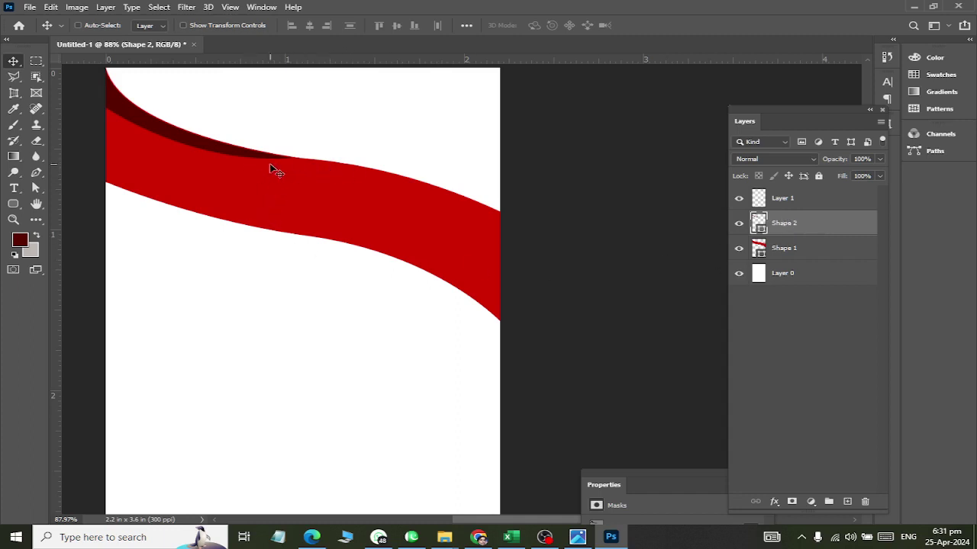
Start a dark red pen shape on the page's right edge below the band, going up to its lower corner and curving to the lower edge's middle.
left_click(770, 200)
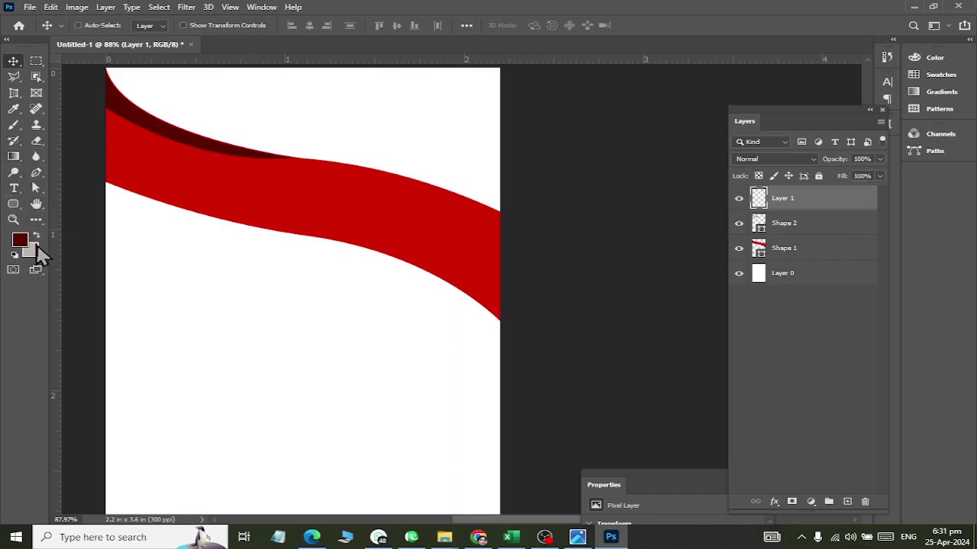
left_click(36, 173)
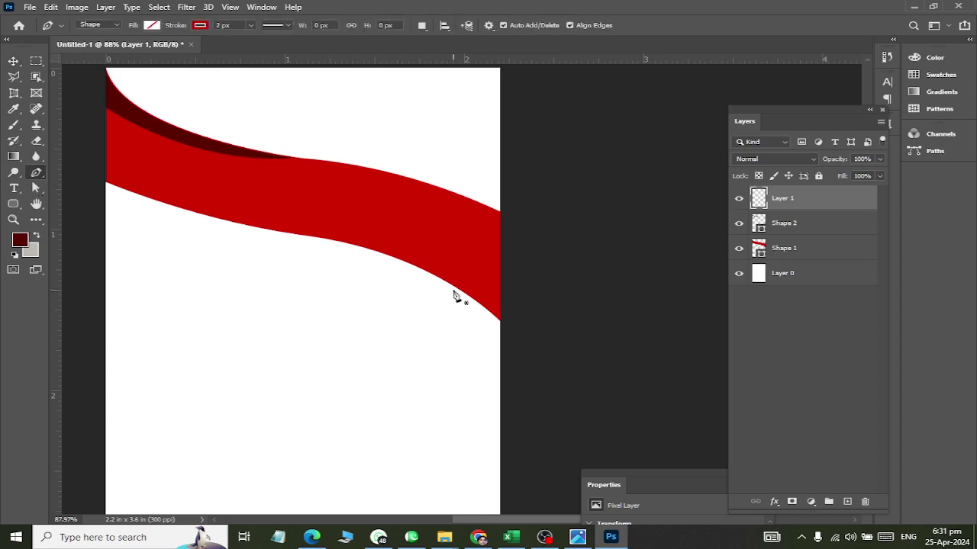
scroll(458, 305, "down", 3)
scroll(470, 320, "right", 3)
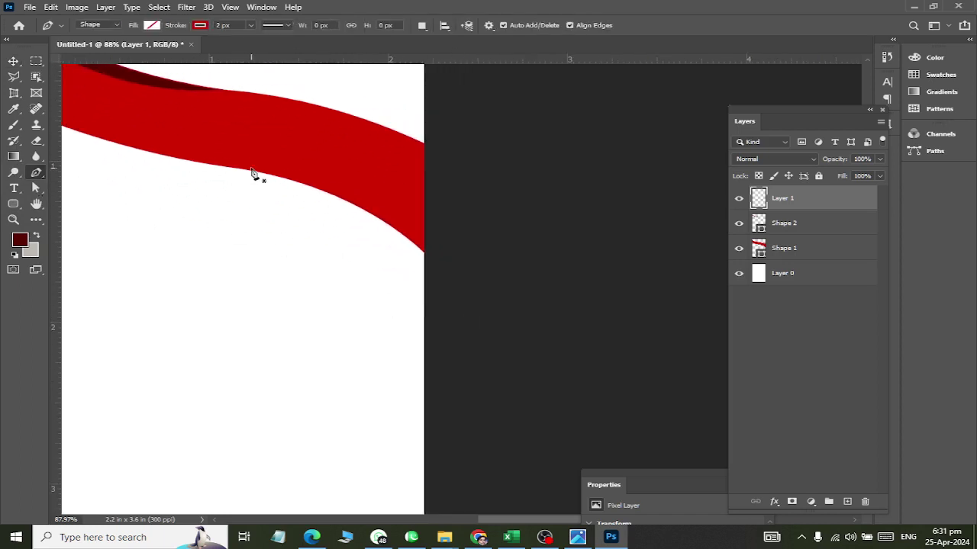
left_click(424, 296)
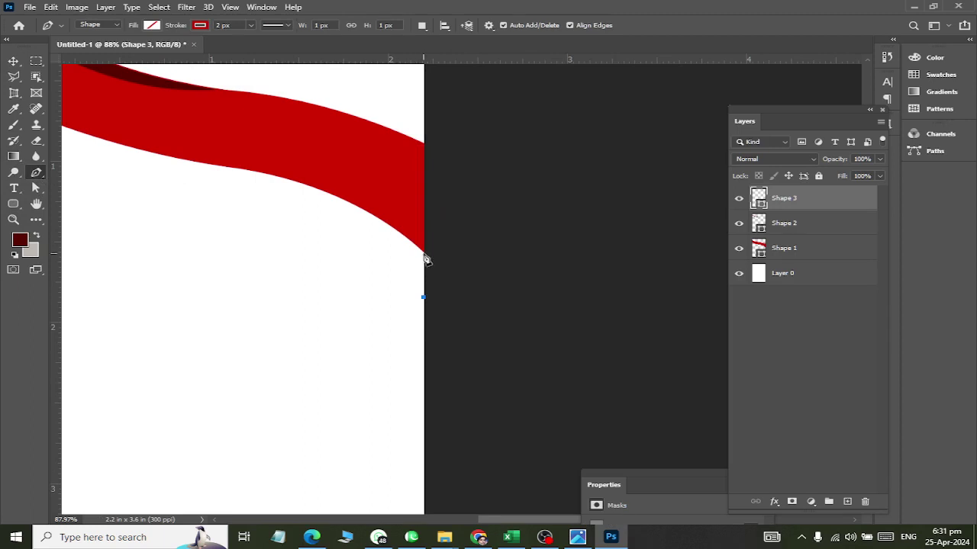
left_click(425, 289)
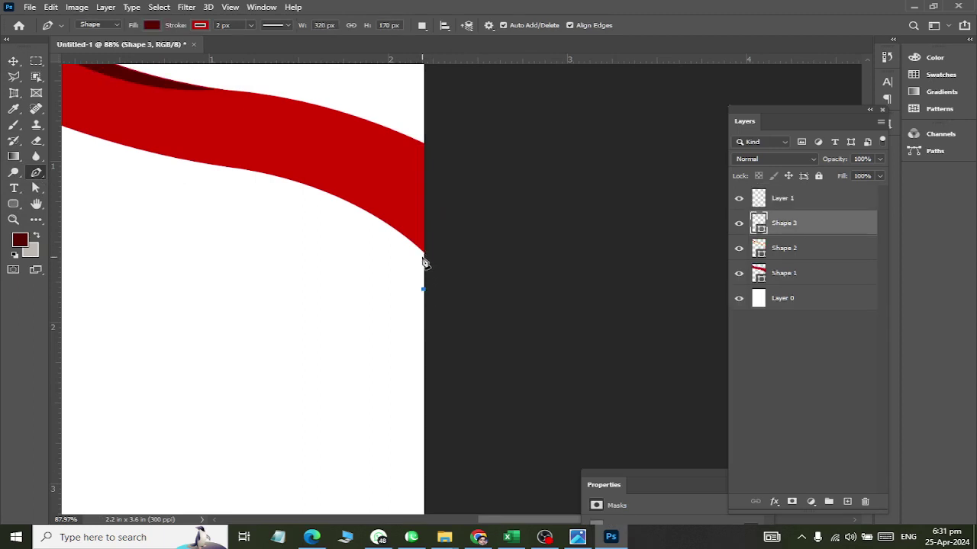
left_click(425, 251)
left_click_drag(213, 165, 86, 156)
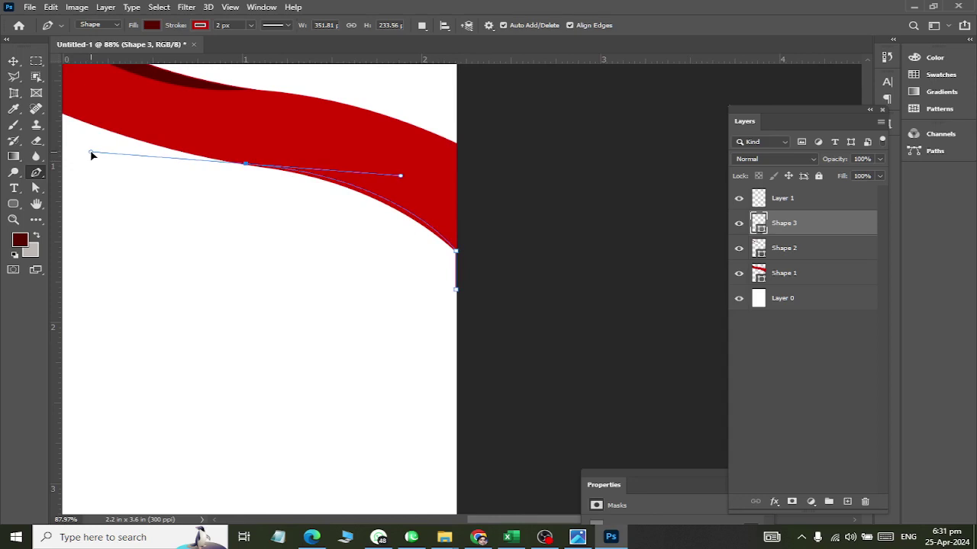
left_click_drag(90, 156, 91, 154)
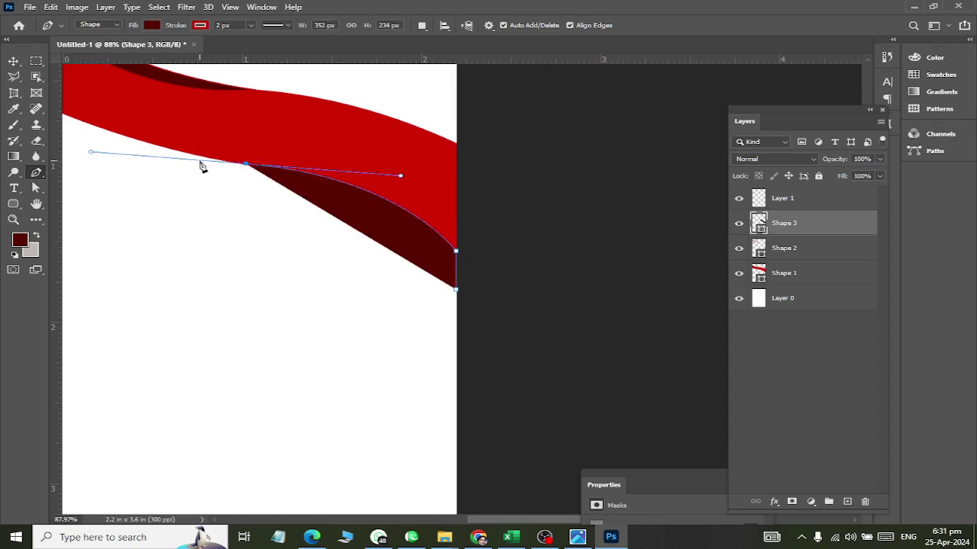
Remove the middle anchor's outgoing handle and close the lower accent with a curved segment at its starting anchor on the page's right edge.
left_click(245, 163, "alt")
left_click_drag(458, 296, 454, 353)
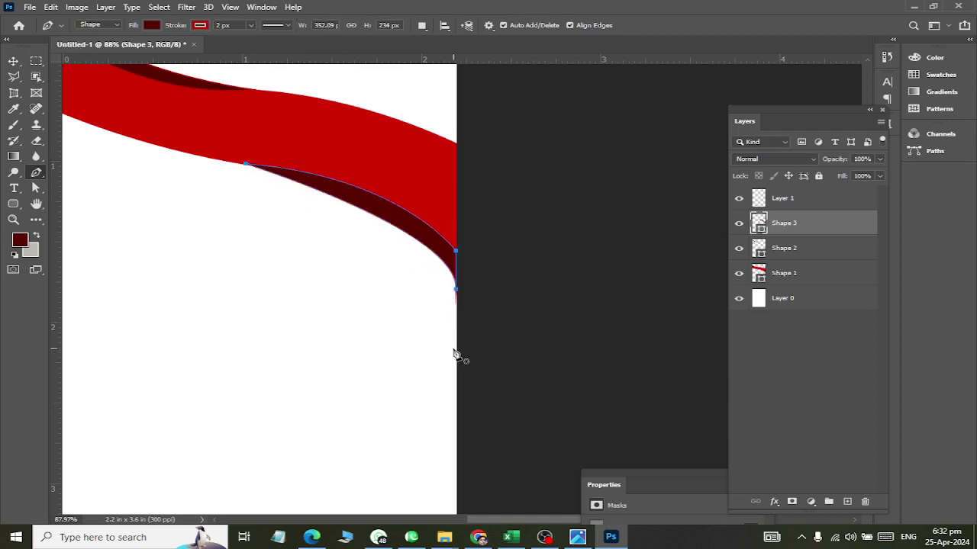
left_click(13, 61)
Hide the Shape 1 wave layer to examine the two dark accent shapes on their own.
scroll(480, 320, "down", 2)
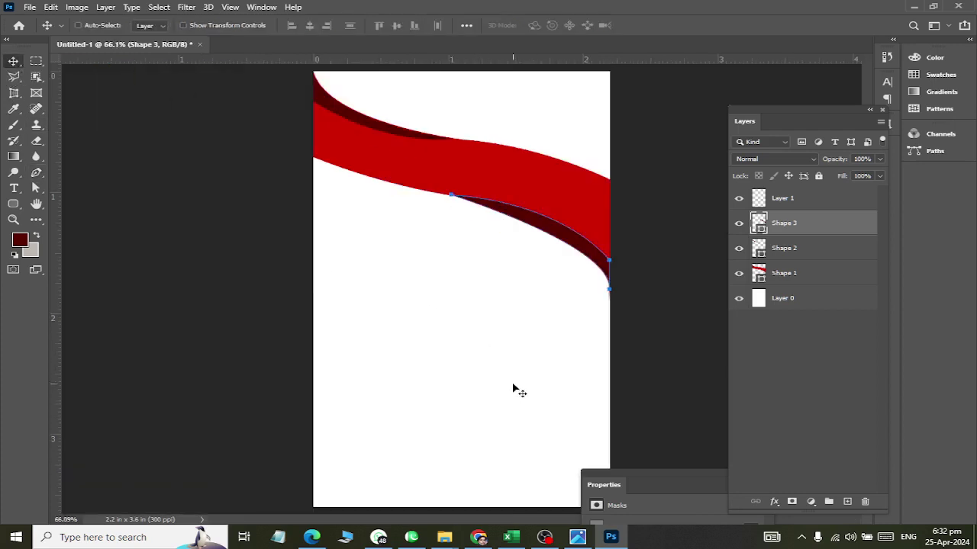
scroll(515, 391, "down", 1)
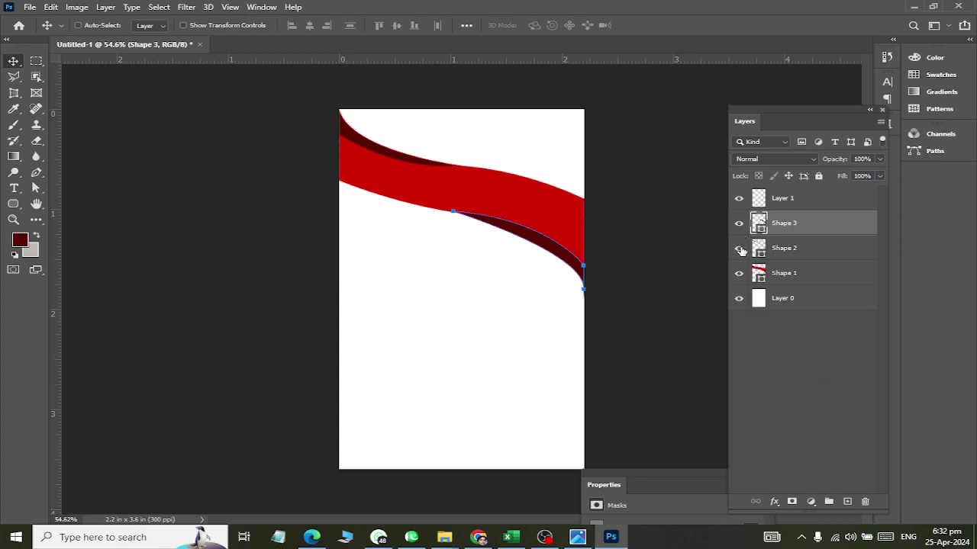
left_click(739, 273)
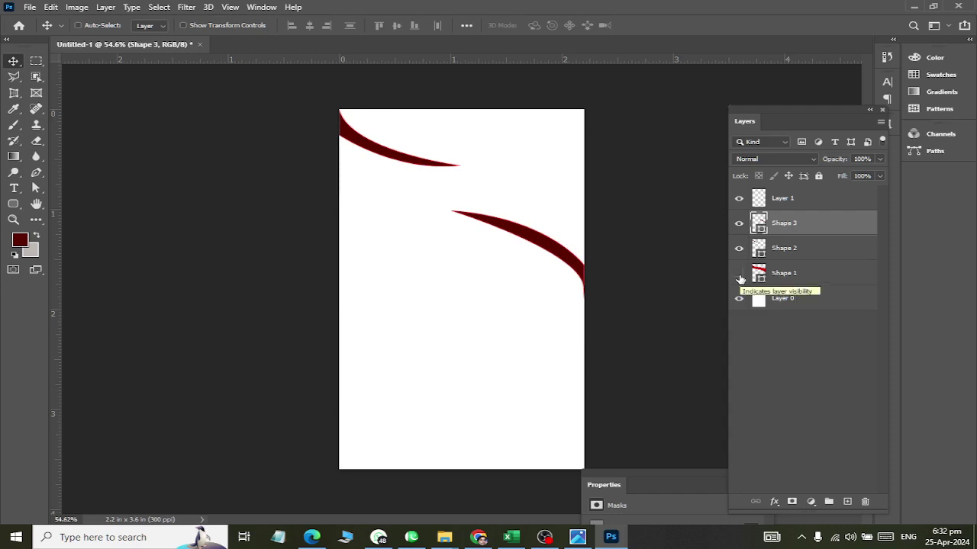
Show the Shape 1 wave layer again and examine the bottom wave in the ID Card Design Curve.png reference.
left_click(739, 273)
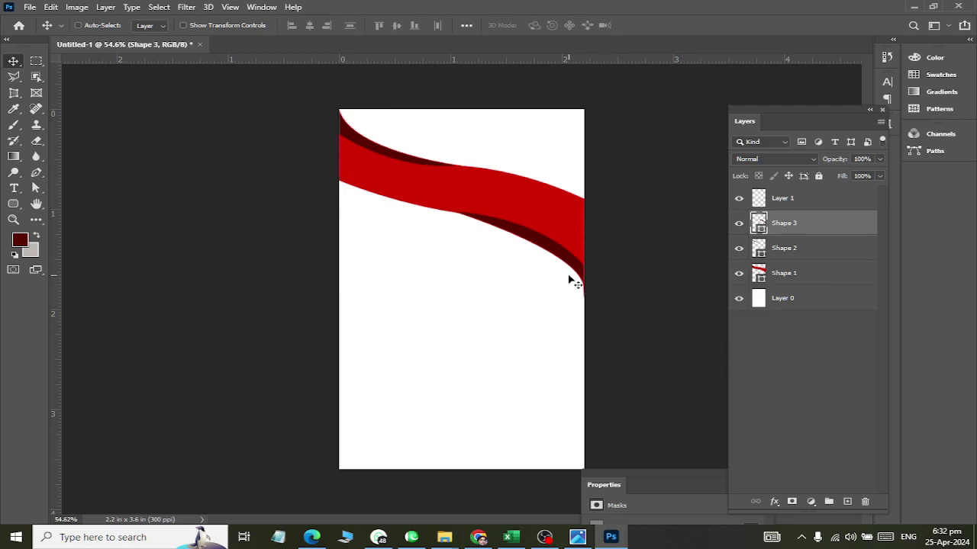
key("alt+Tab")
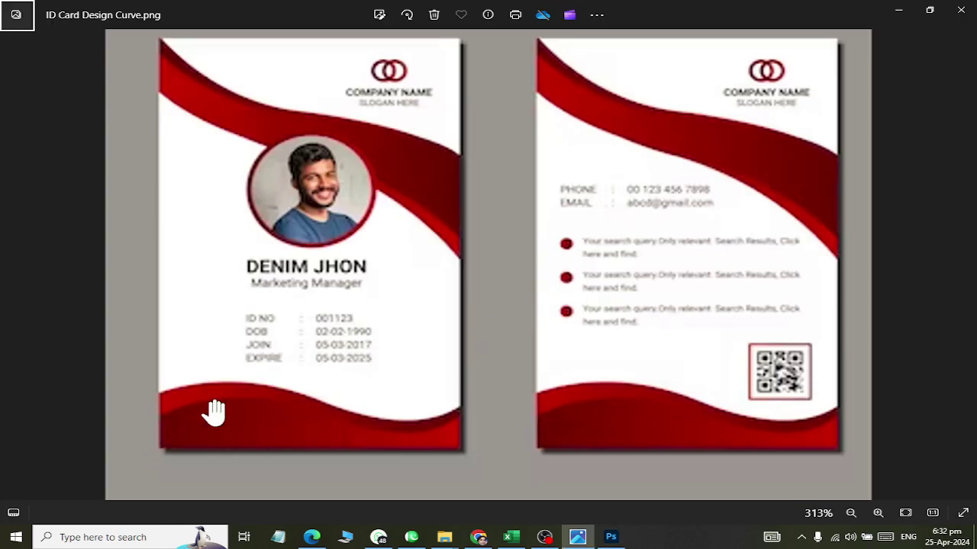
key("alt+Tab")
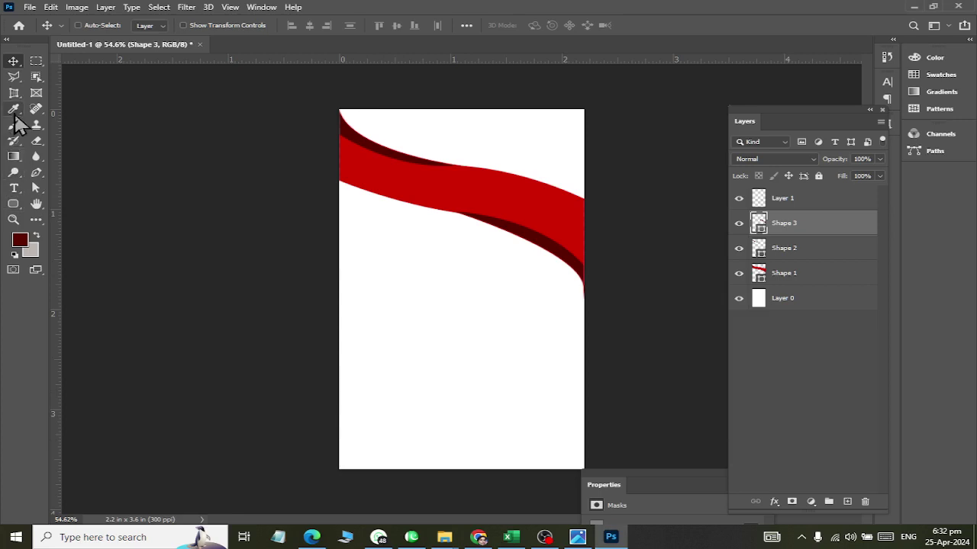
On Layer 1, start a pen shape beyond the page's left edge and curve a wave across the lower page past its right edge.
left_click(36, 172)
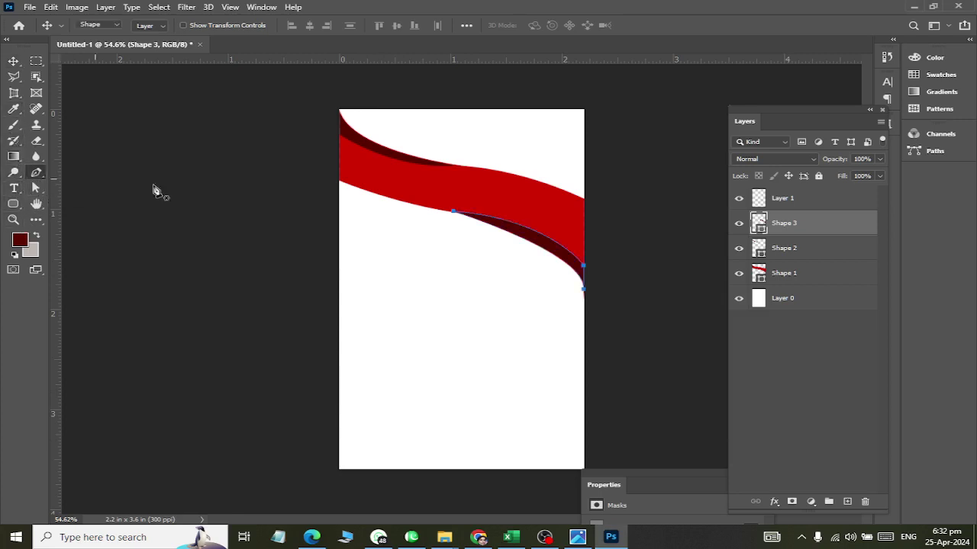
left_click(786, 203)
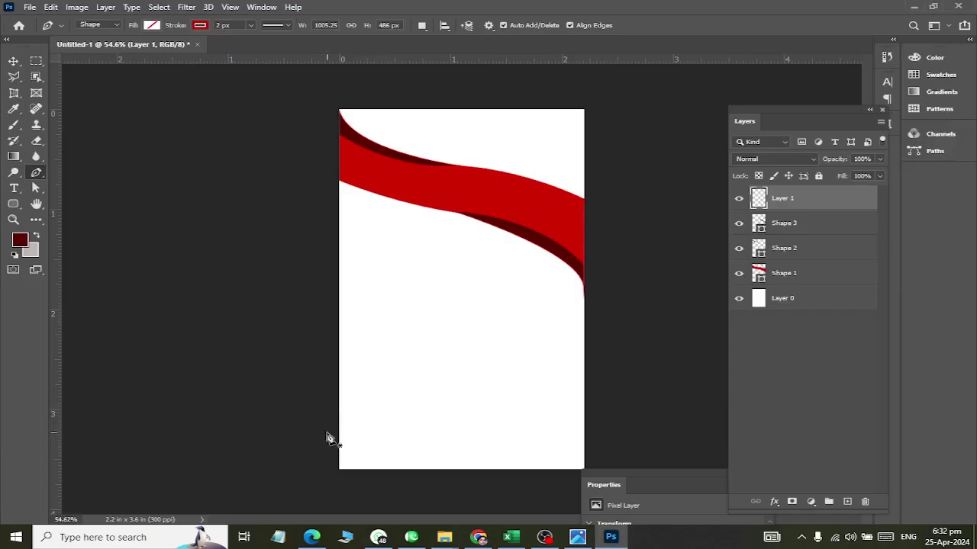
left_click(291, 450)
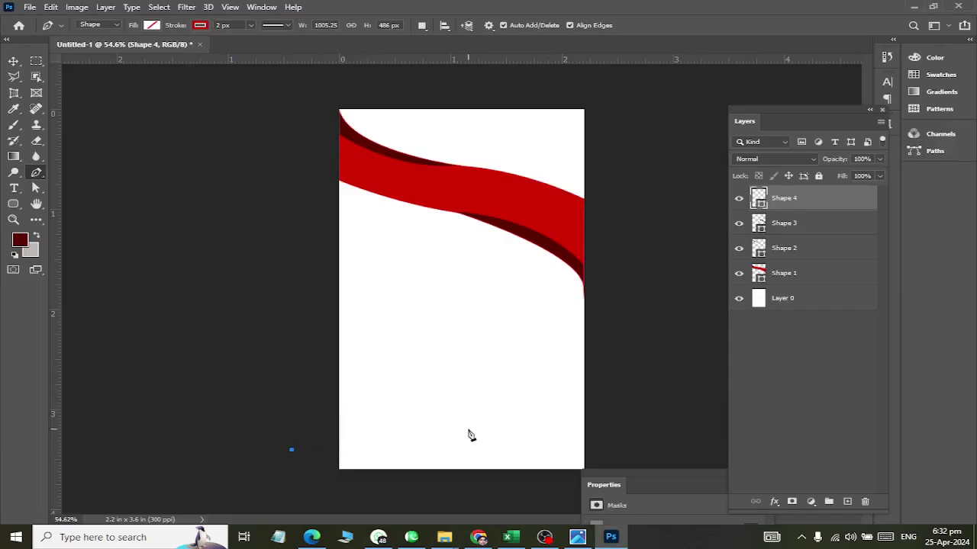
left_click_drag(479, 432, 571, 479)
left_click_drag(665, 407, 693, 383)
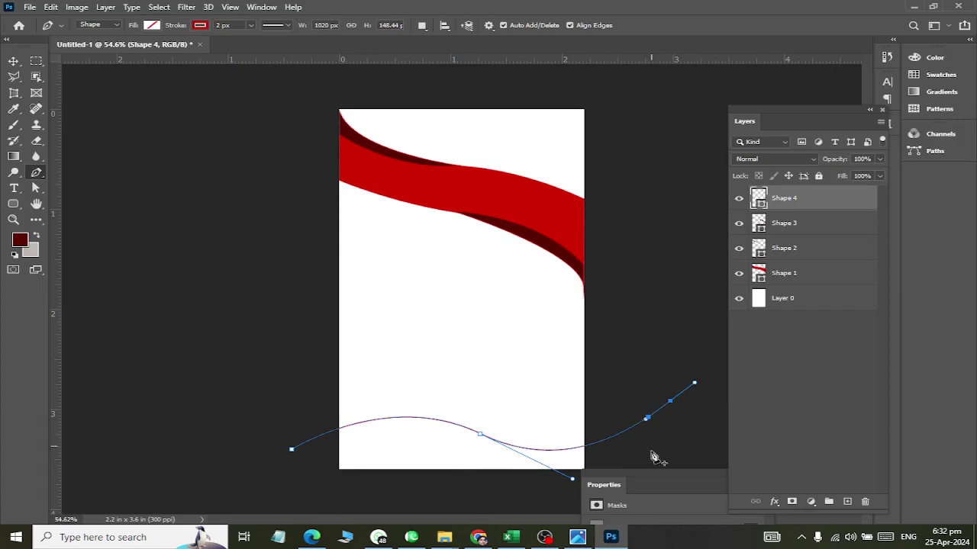
Close the bottom wave's outline by running it down and back beneath the page to its starting anchor.
left_click_drag(669, 400, 631, 460)
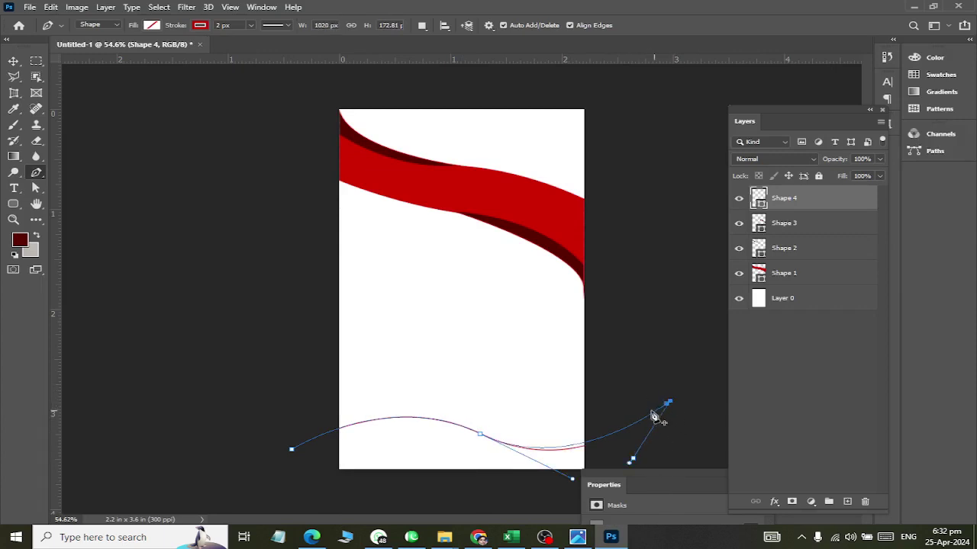
scroll(615, 409, "up", 5)
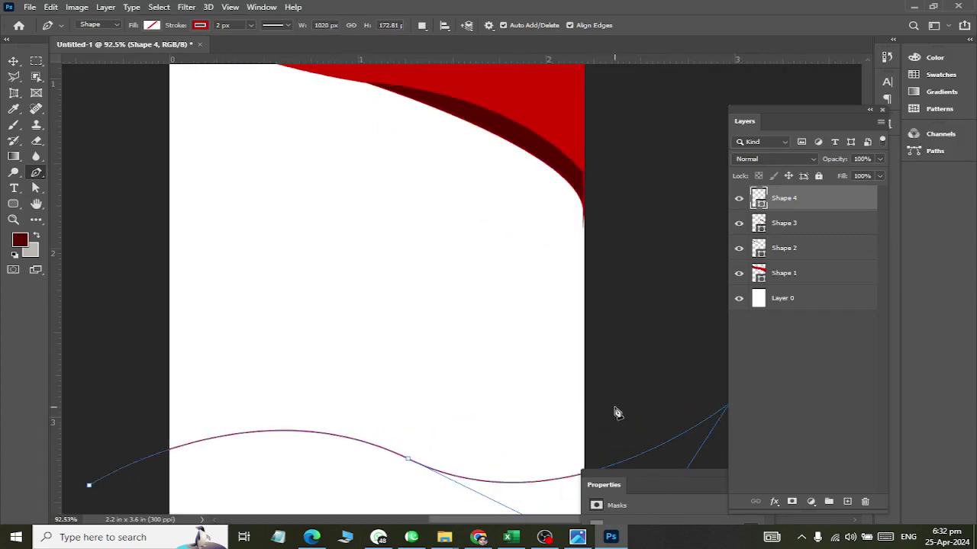
scroll(612, 374, "down", 2)
left_click(597, 438)
left_click_drag(354, 421, 328, 420)
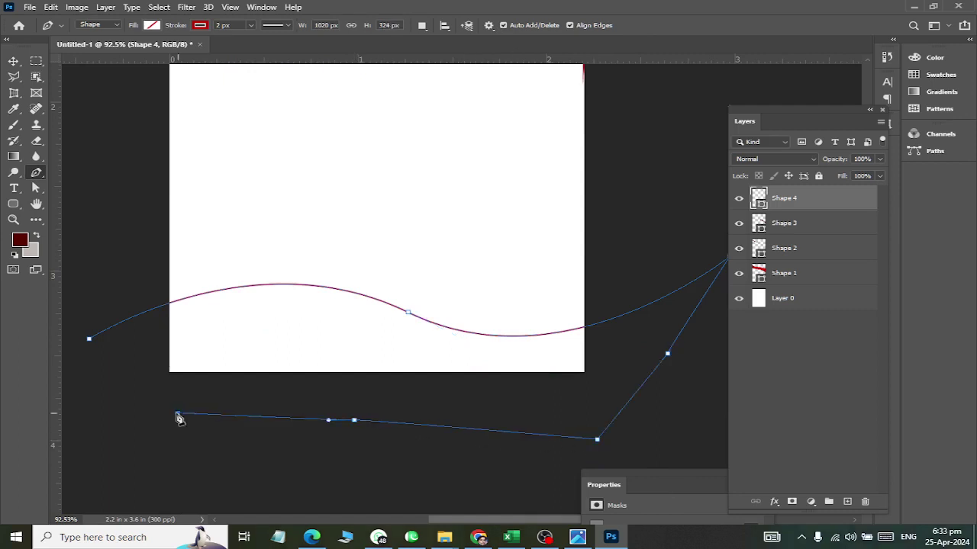
left_click_drag(177, 413, 141, 413)
left_click(90, 339)
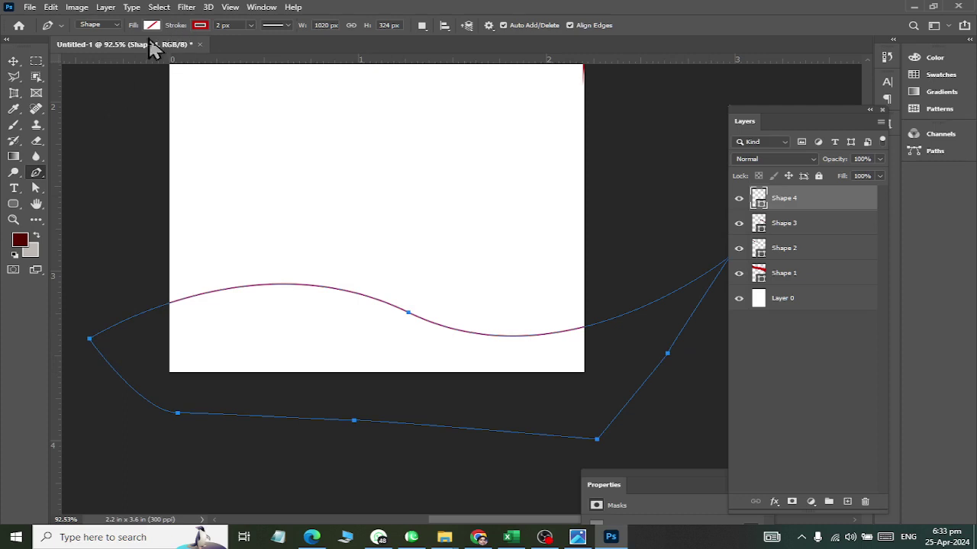
Fill the bottom wave shape with red and remove its stroke.
left_click(13, 203)
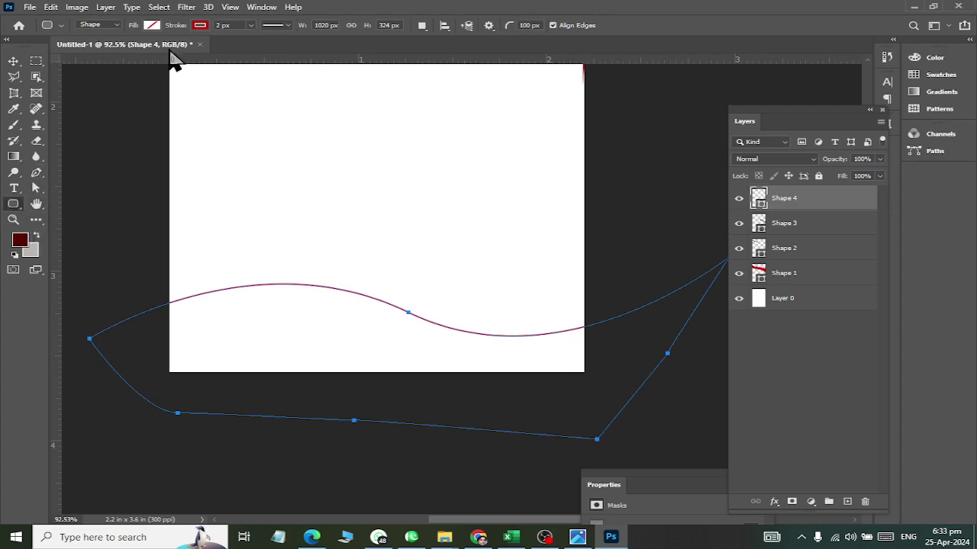
left_click(152, 26)
left_click(79, 90)
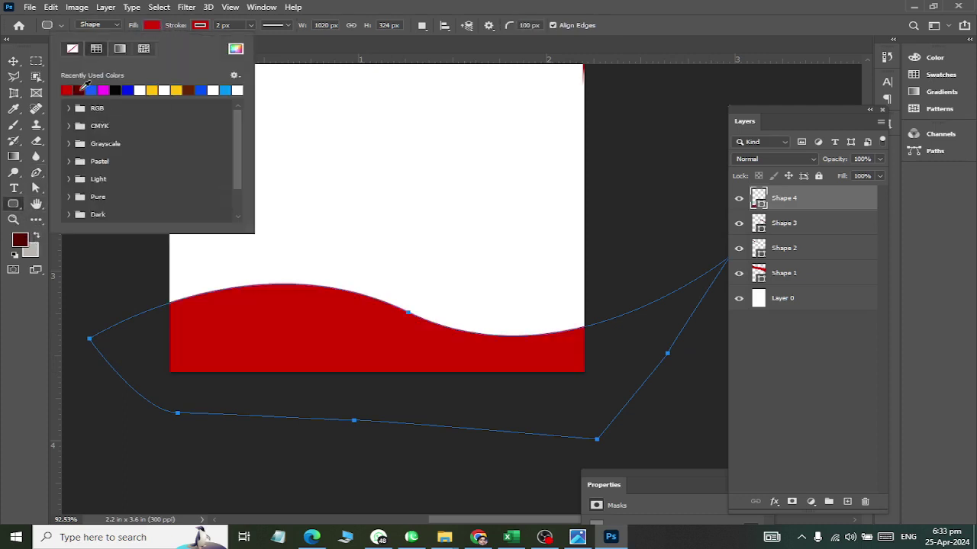
left_click(13, 61)
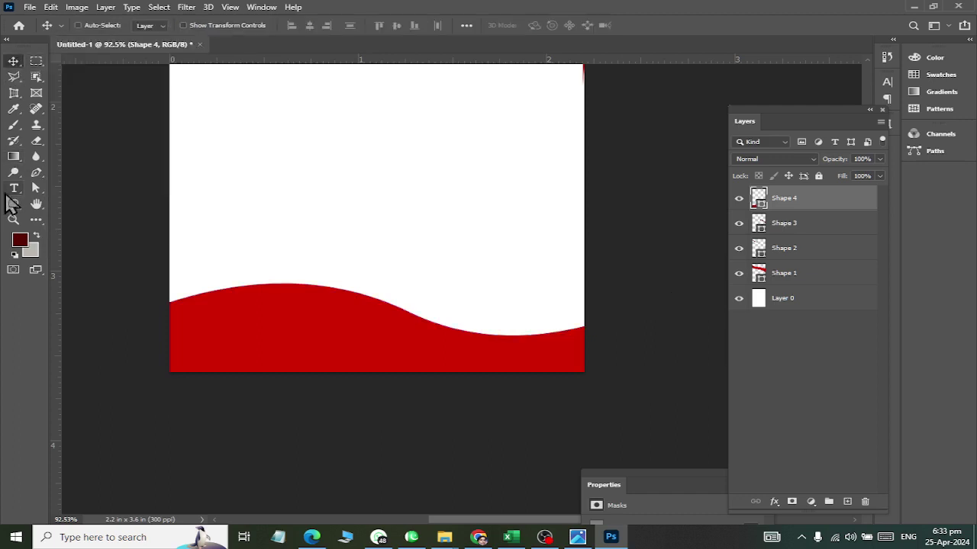
left_click(13, 204)
left_click(201, 27)
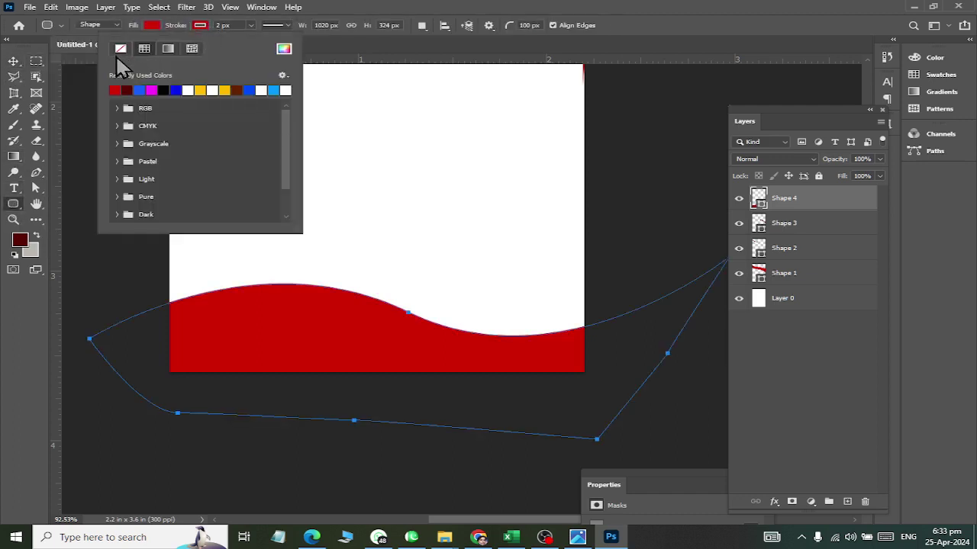
left_click(121, 49)
left_click(13, 61)
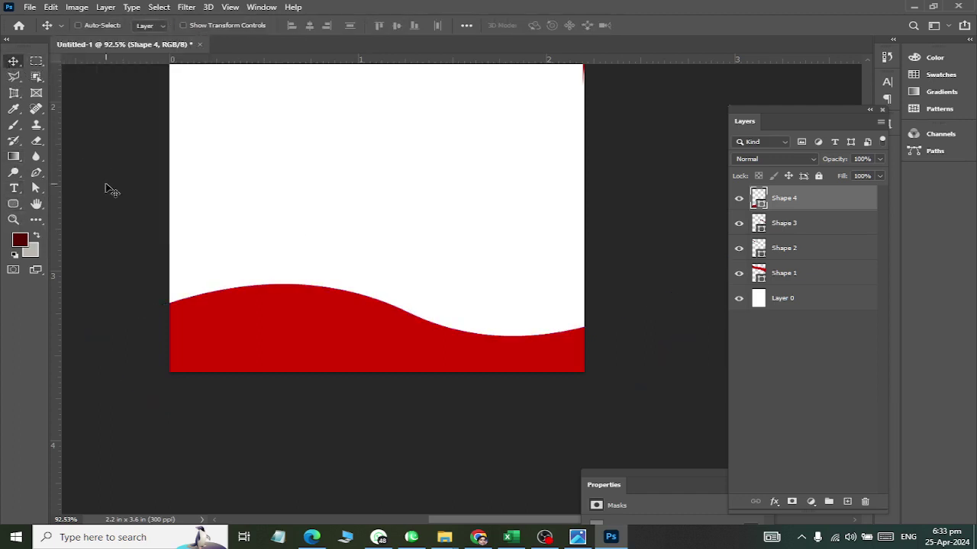
Rasterize the Shape 4 bottom wave layer and duplicate it.
right_click(808, 208)
left_click(726, 190)
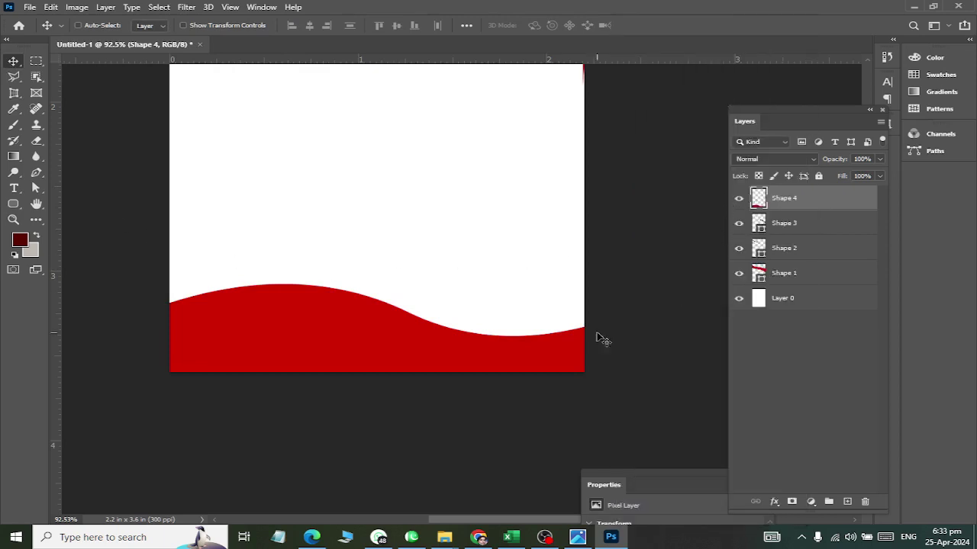
key("ctrl+j")
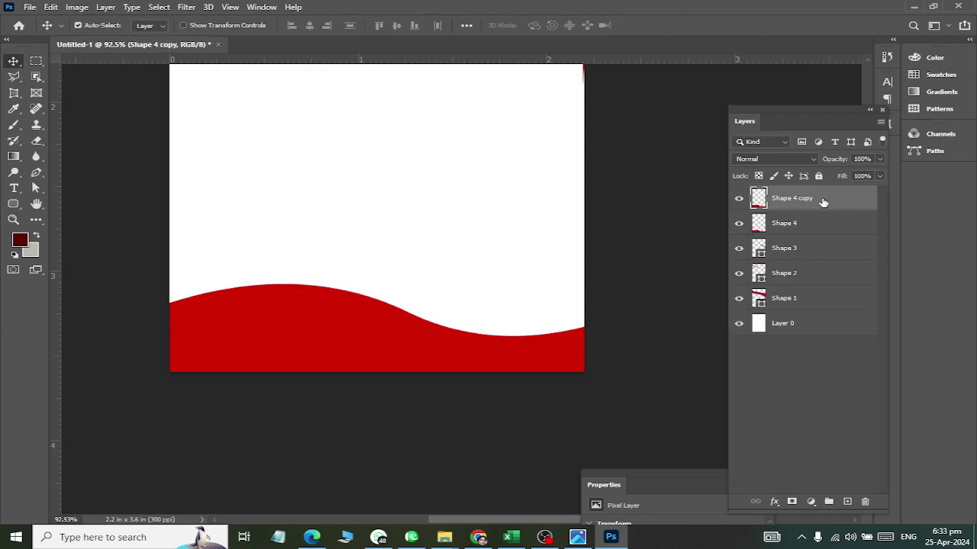
Try to recolour the original Shape 4 layer with a dark red fill and no stroke.
left_click(769, 226)
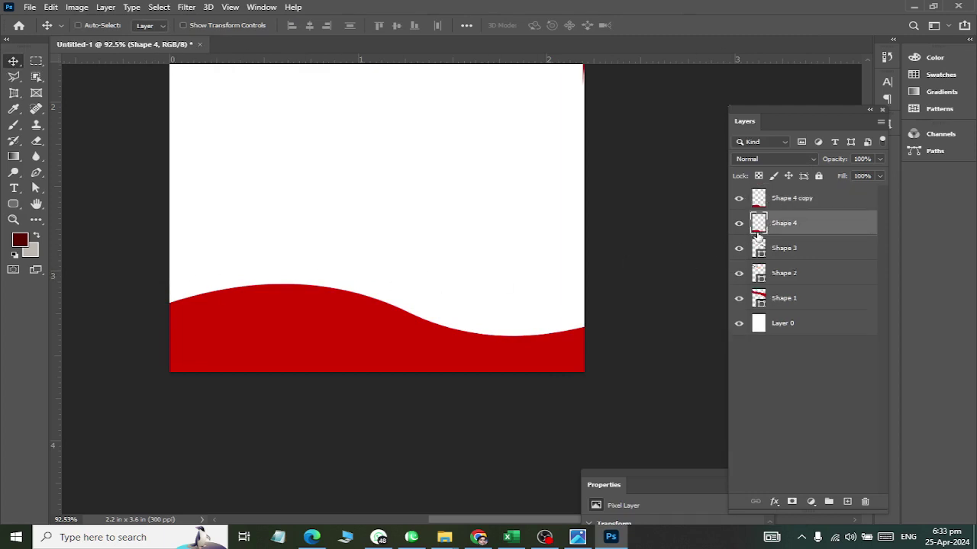
left_click(13, 204)
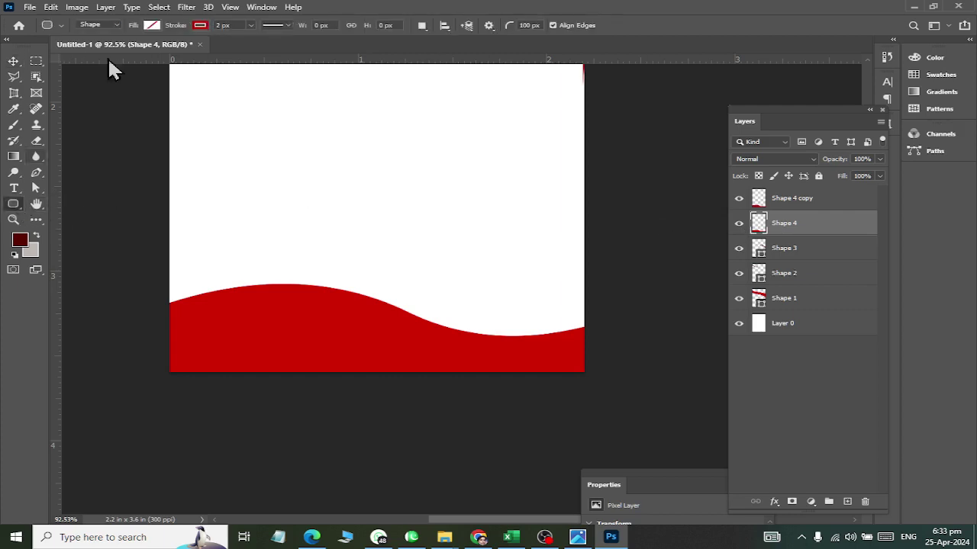
left_click(152, 26)
left_click(78, 90)
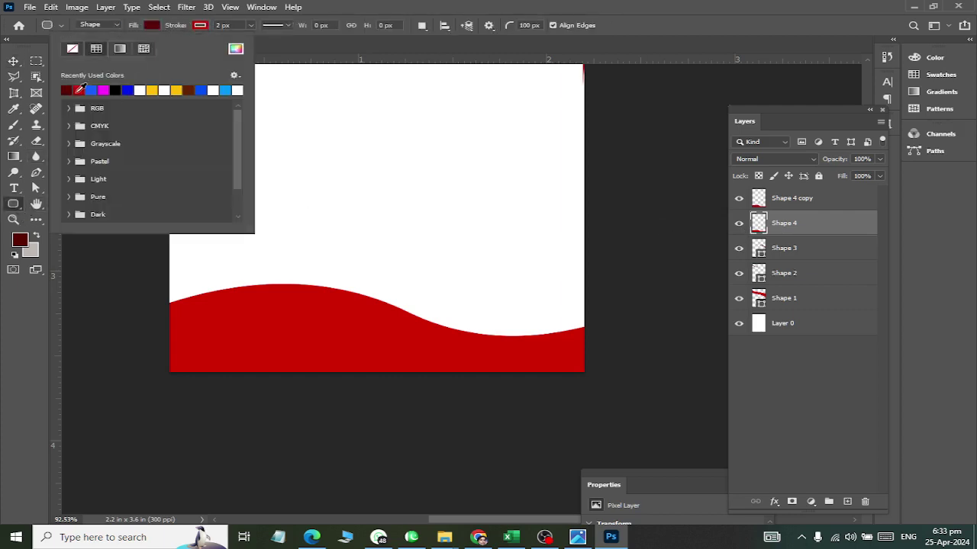
left_click(196, 28)
left_click(120, 50)
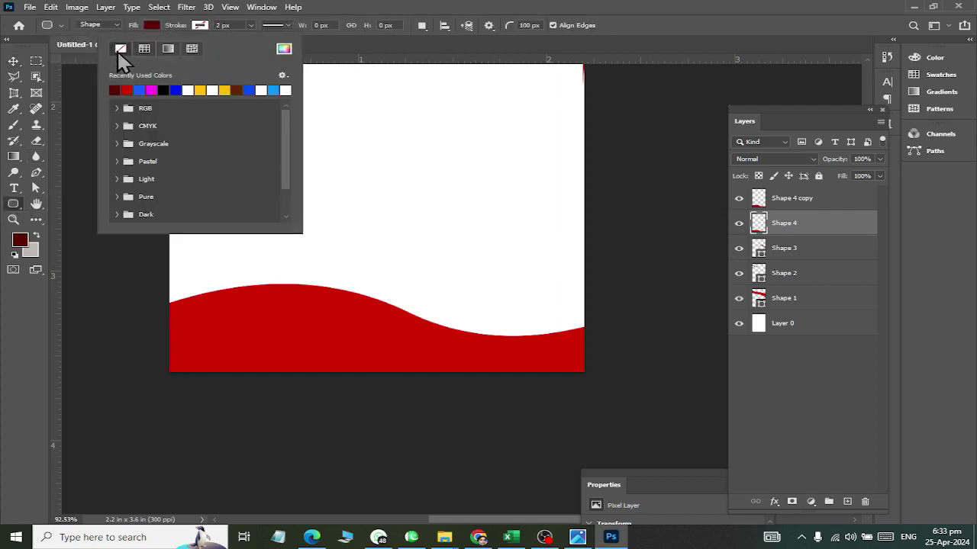
left_click(760, 223)
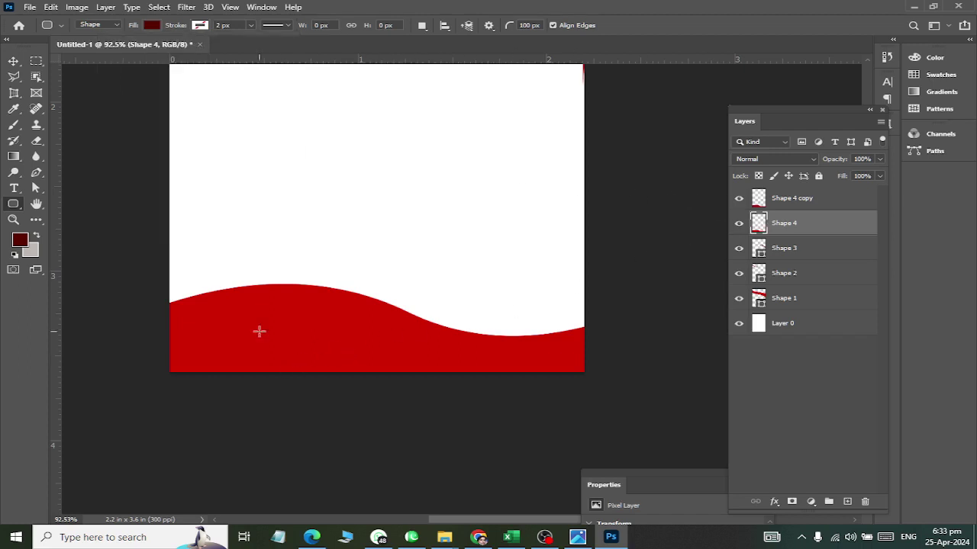
Move the original Shape 4 wave slightly upward so that it rises above its copy.
left_click(13, 61)
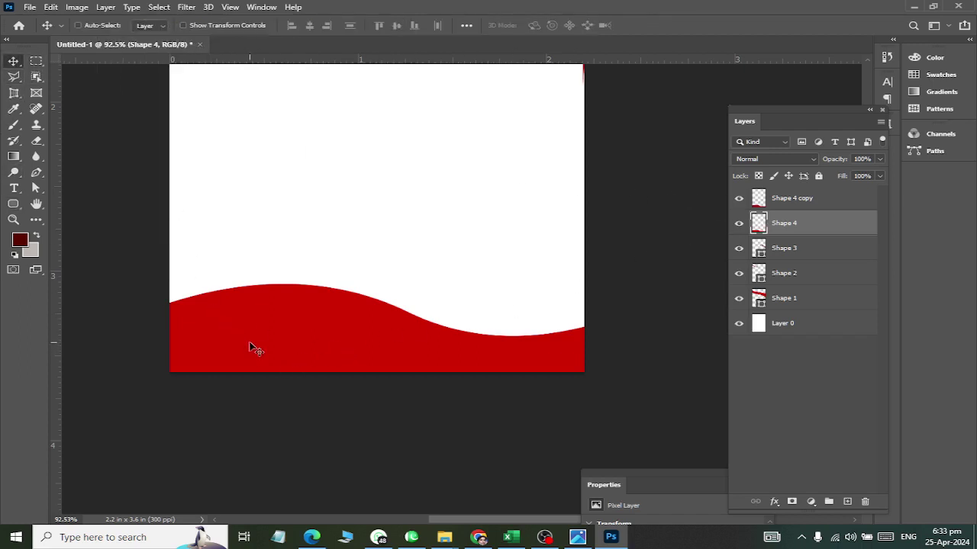
left_click_drag(252, 347, 251, 329)
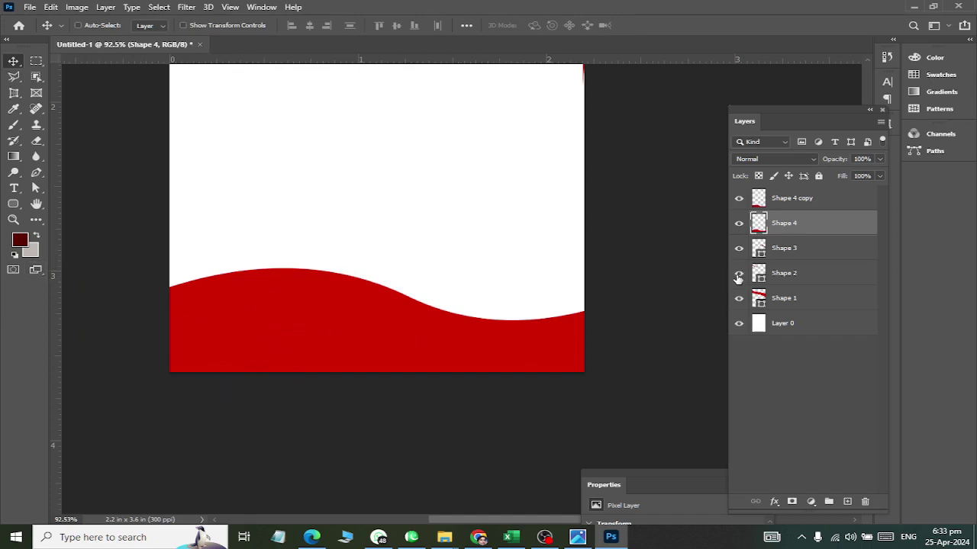
scroll(403, 249, "up", 3)
scroll(402, 249, "down", 1)
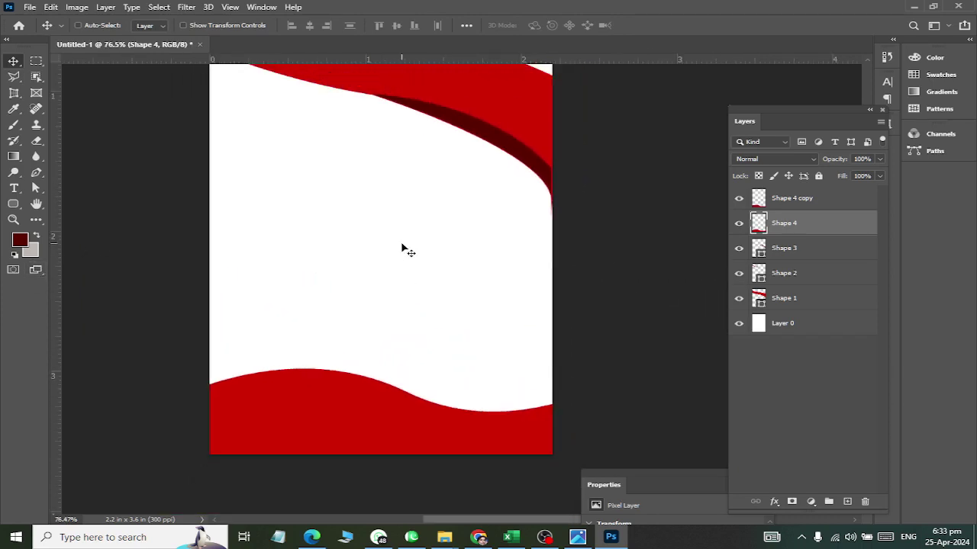
scroll(407, 247, "up", 5)
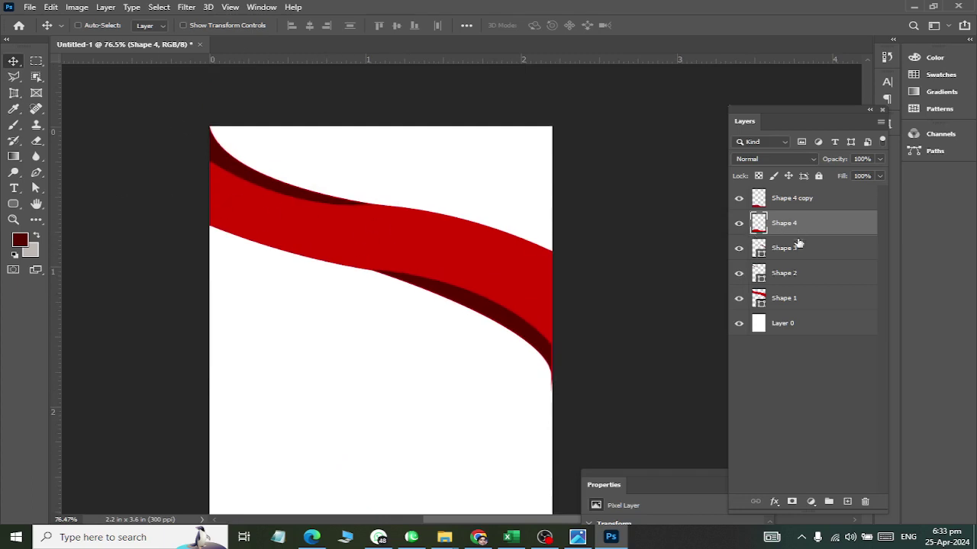
left_click(785, 258)
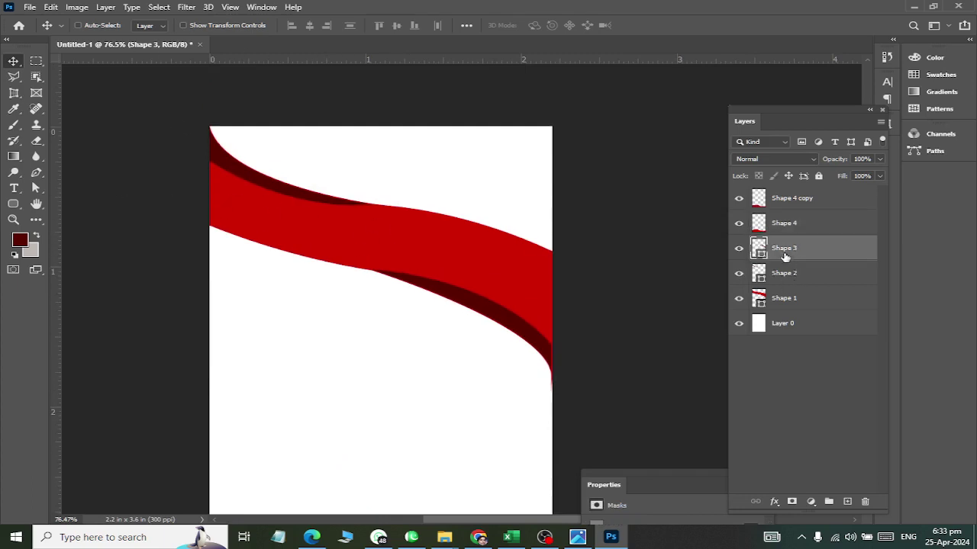
left_click(738, 272)
left_click(739, 273)
left_click(775, 502)
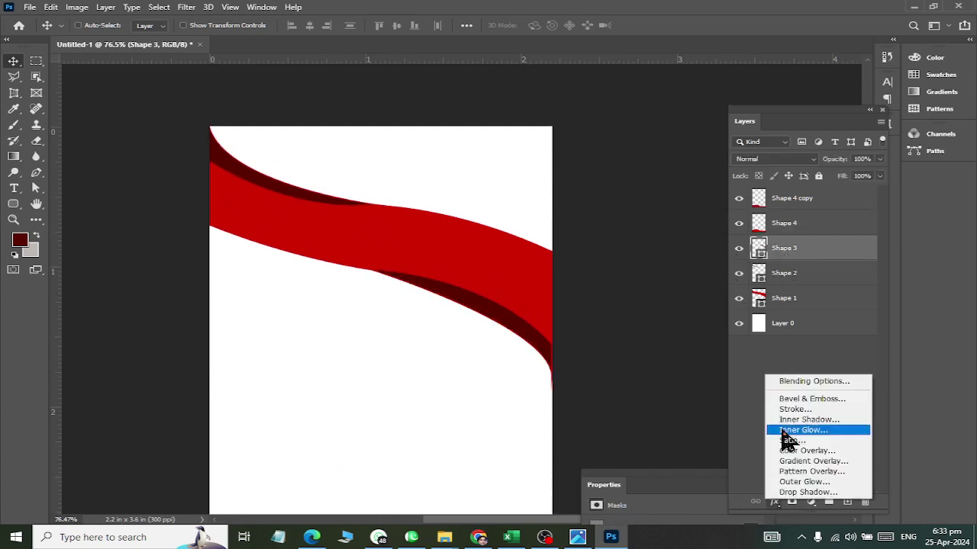
left_click(793, 379)
left_click(775, 501)
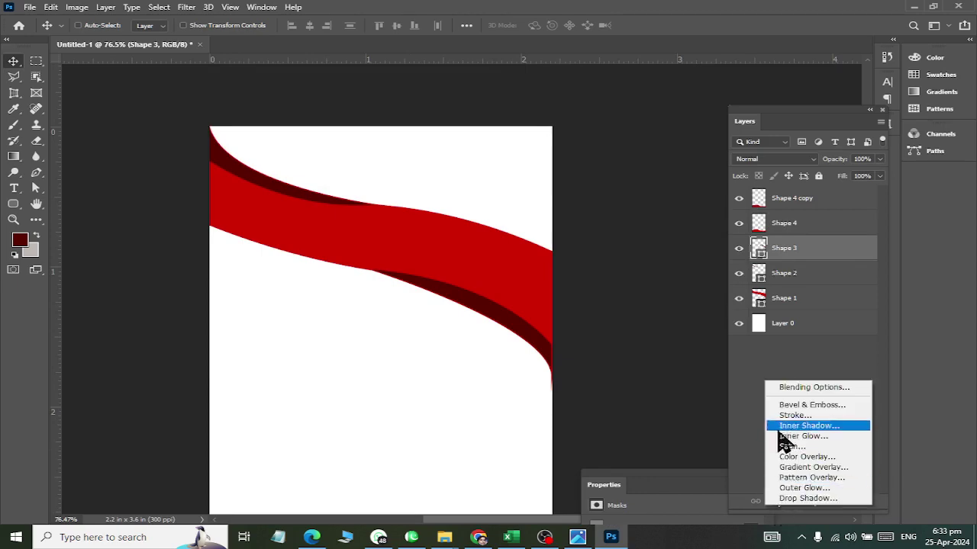
left_click(784, 388)
key("alt+Tab")
key("alt+Tab")
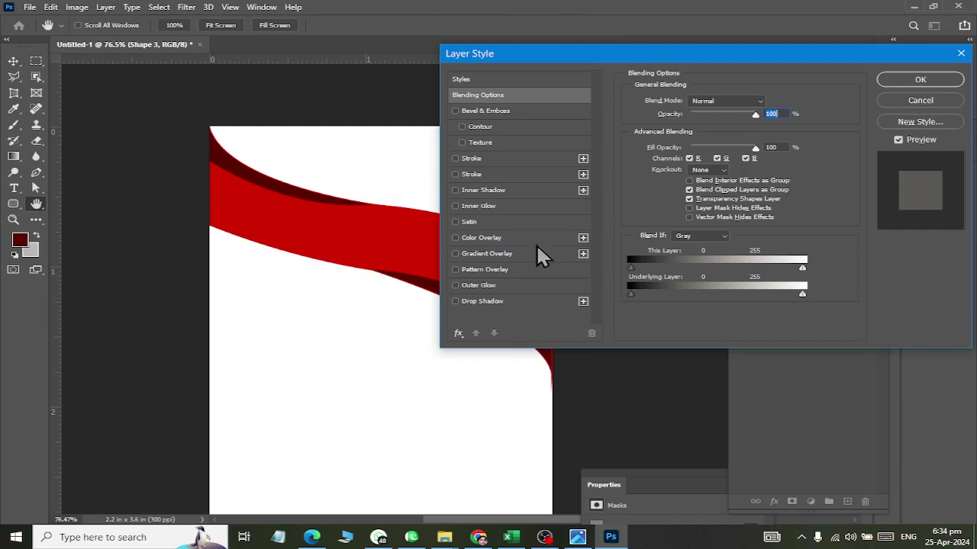
left_click(919, 101)
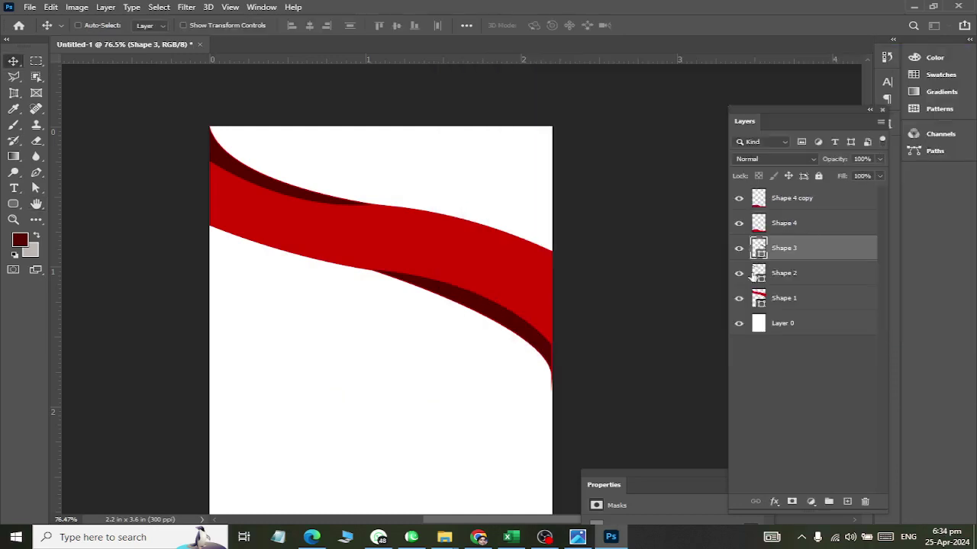
Add a gradient overlay to the Shape 1 wave band and set the gradient's starting colour stop to bright red #ff1515.
left_click(785, 300)
left_click(774, 502)
left_click(793, 386)
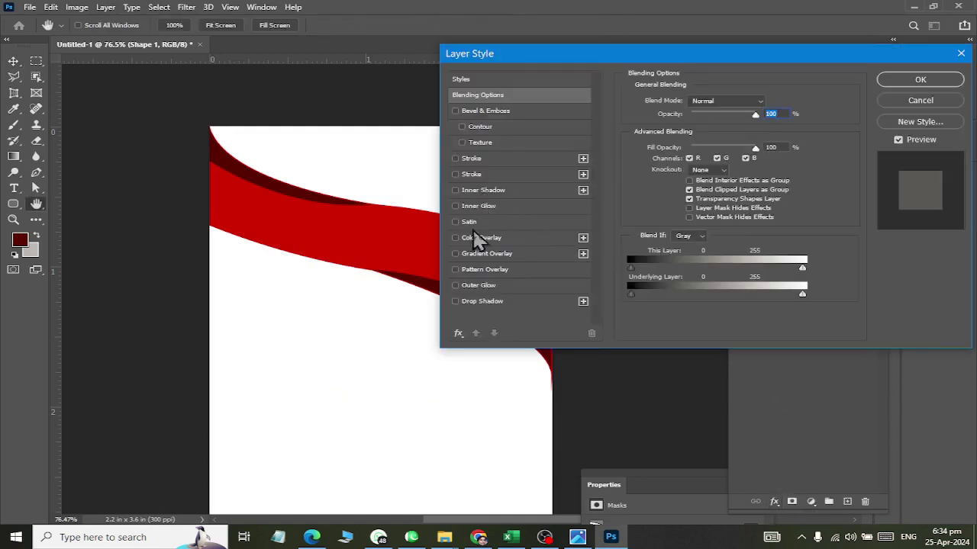
left_click(475, 254)
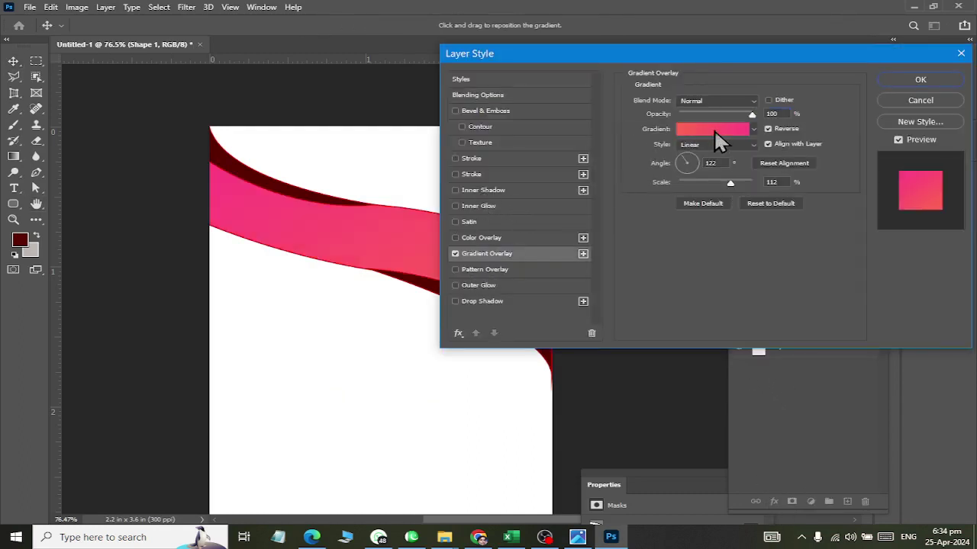
left_click(714, 130)
left_click(345, 283)
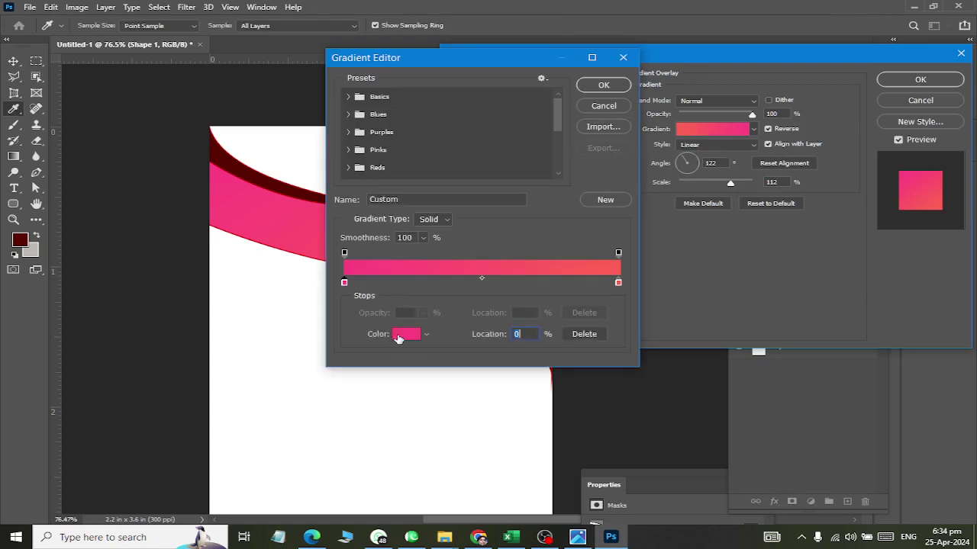
left_click(404, 334)
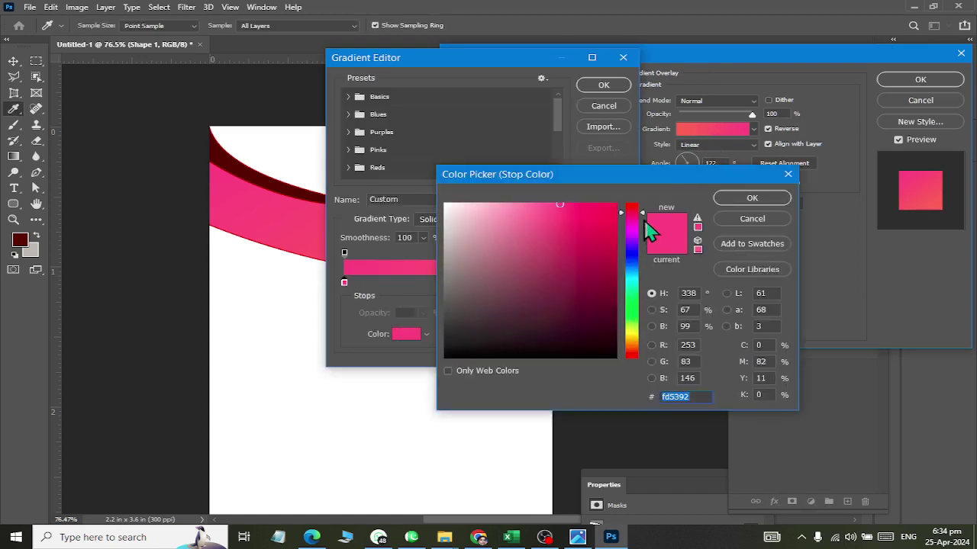
left_click_drag(645, 223, 603, 193)
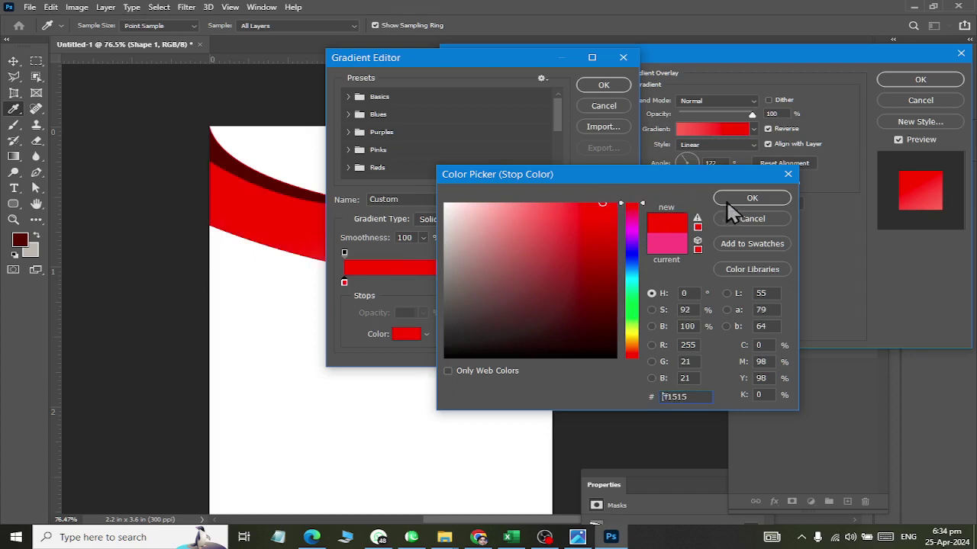
left_click(727, 201)
Set the gradient's end colour stop to dark red #920c02 and shift the colour midpoint to 52%.
left_click(618, 283)
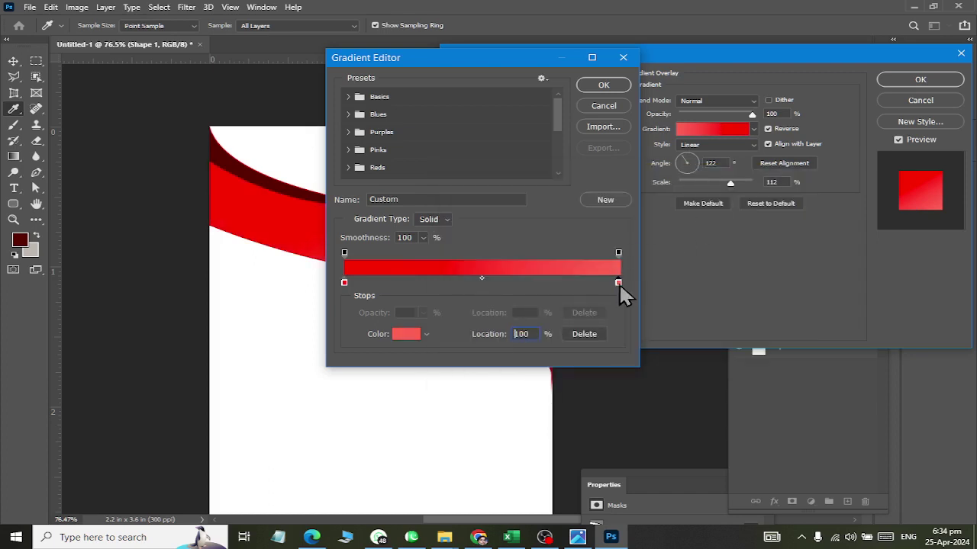
left_click(406, 334)
left_click_drag(463, 320, 618, 253)
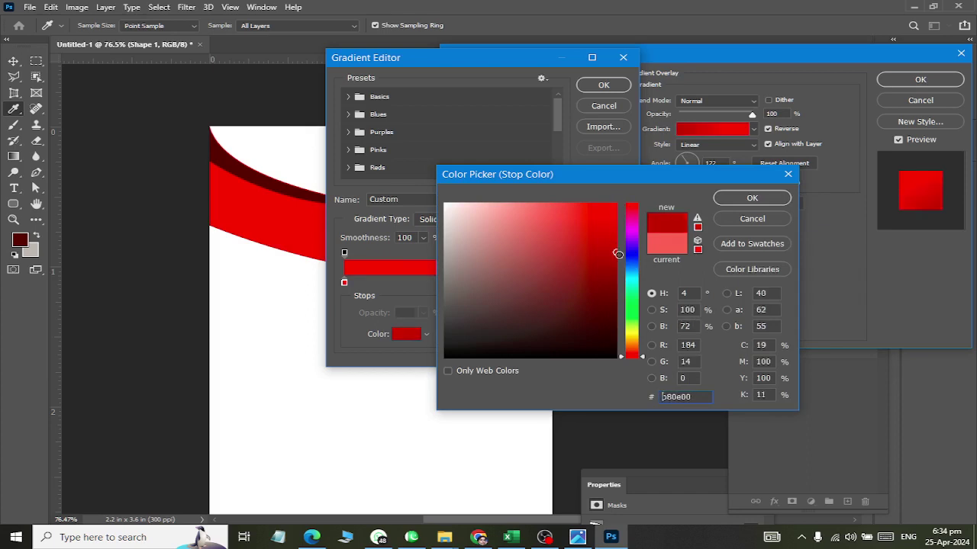
left_click(751, 200)
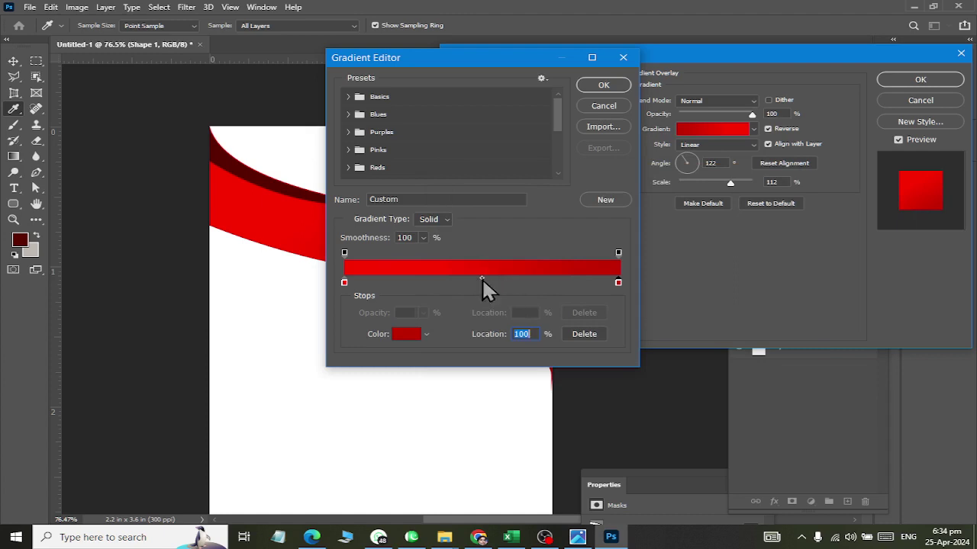
left_click_drag(481, 278, 491, 284)
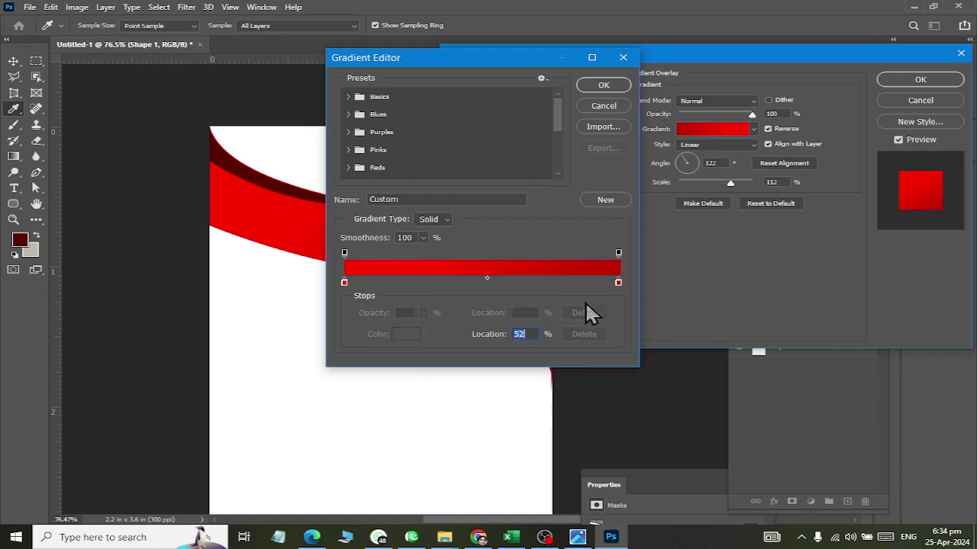
left_click(618, 284)
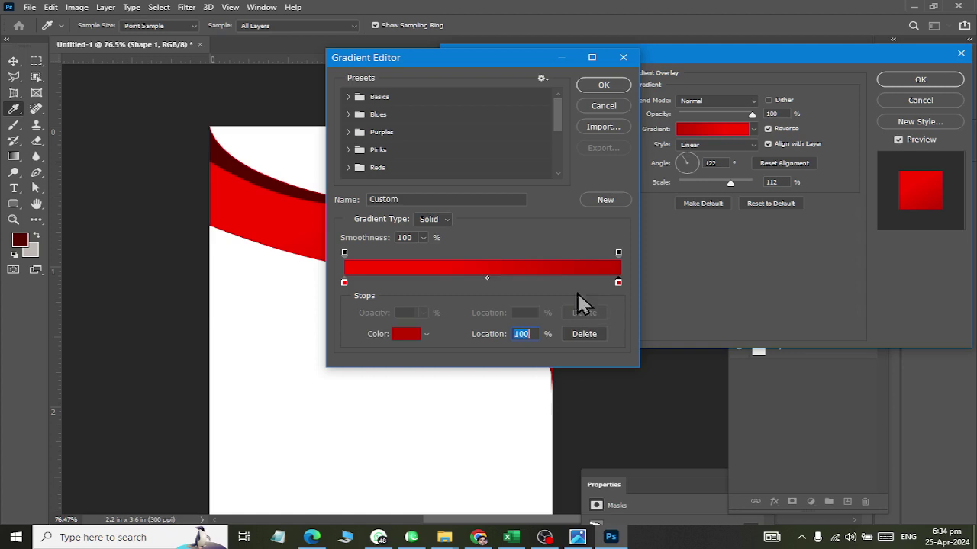
left_click(417, 334)
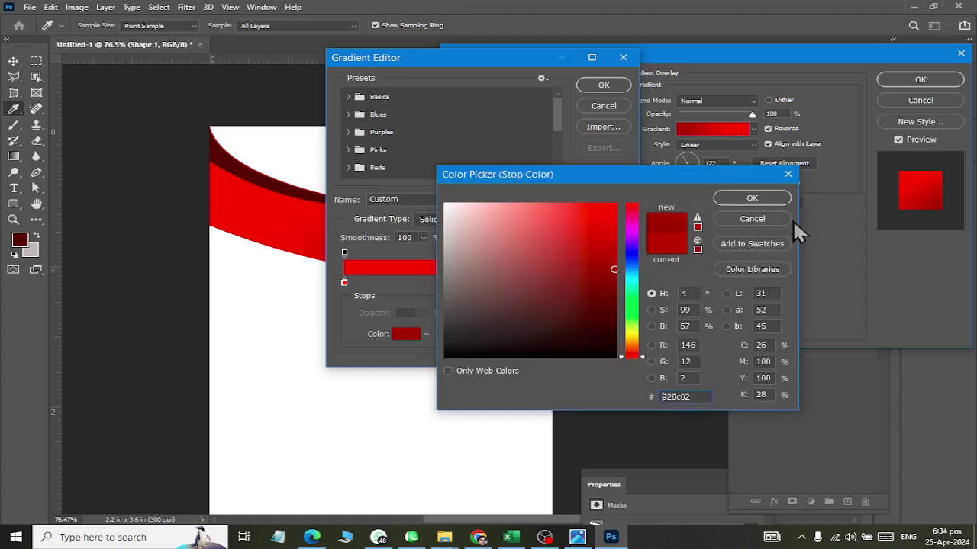
left_click(769, 200)
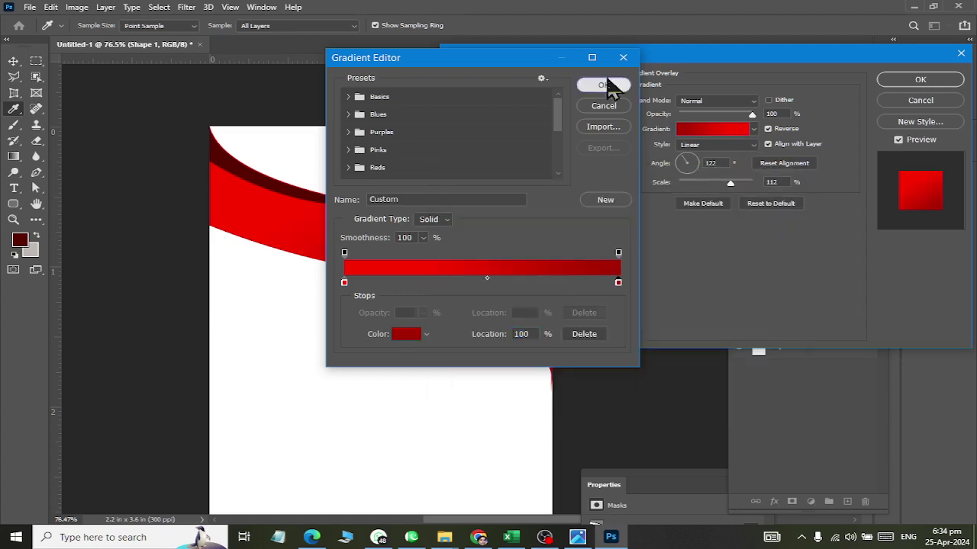
left_click(603, 85)
Set the Shape 1 gradient overlay's angle to 90° and compare it unreversed, leaving Reverse enabled.
left_click_drag(550, 53, 410, 289)
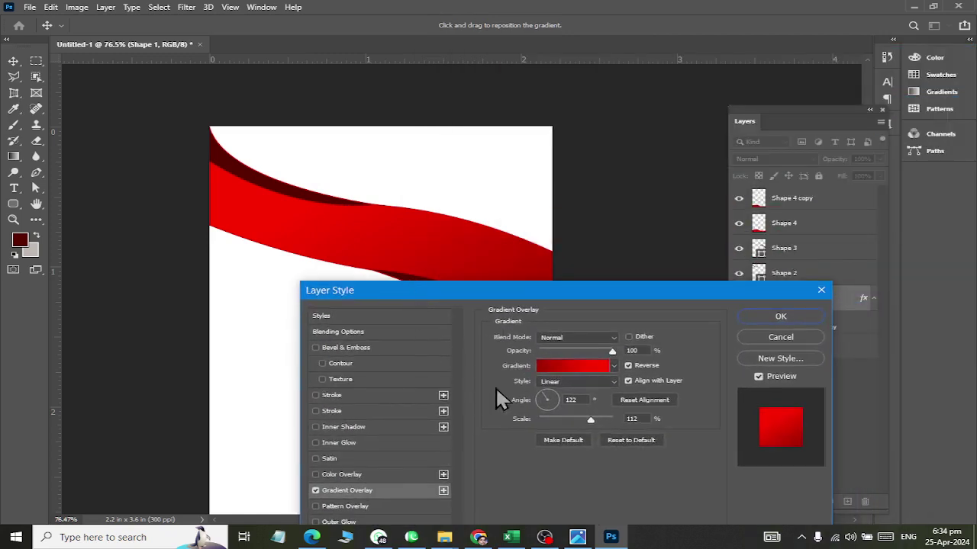
left_click(580, 402)
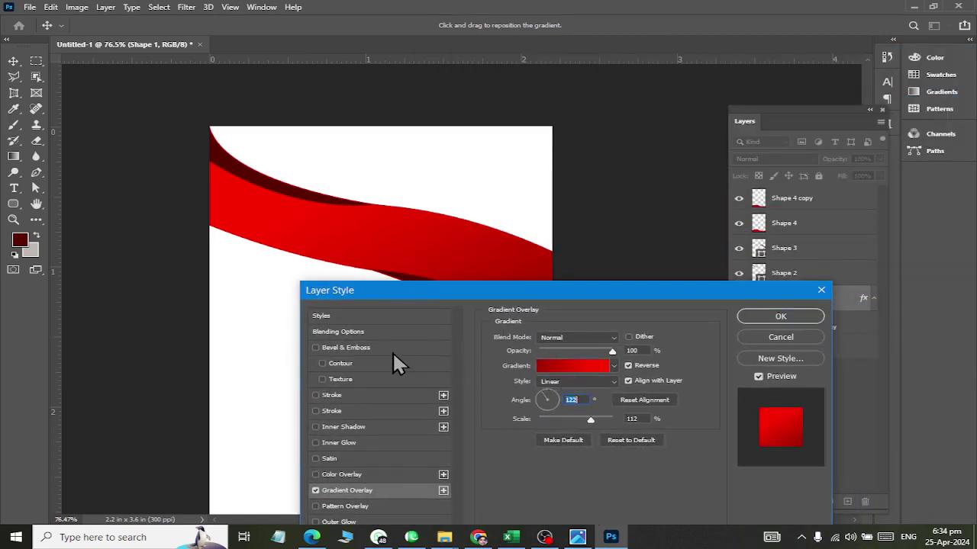
type("90")
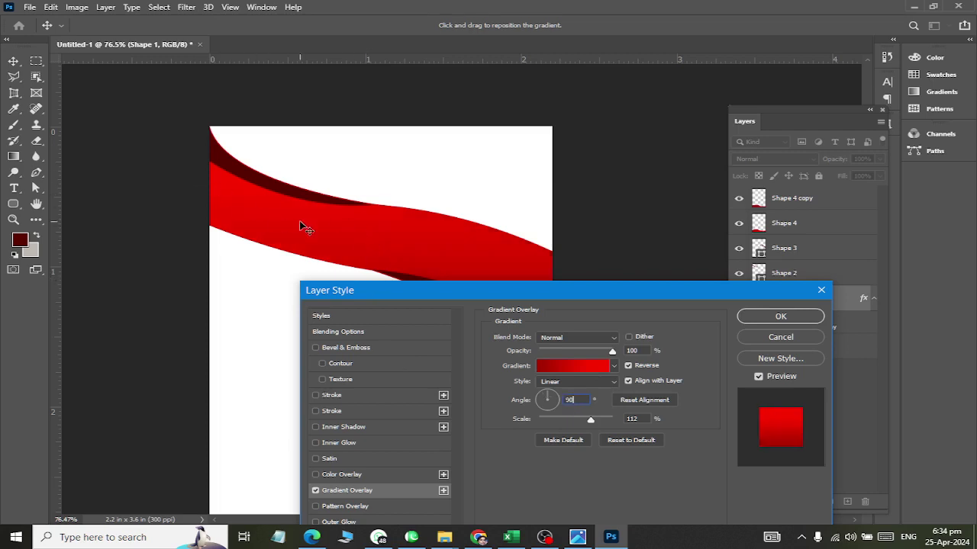
left_click_drag(617, 296, 730, 322)
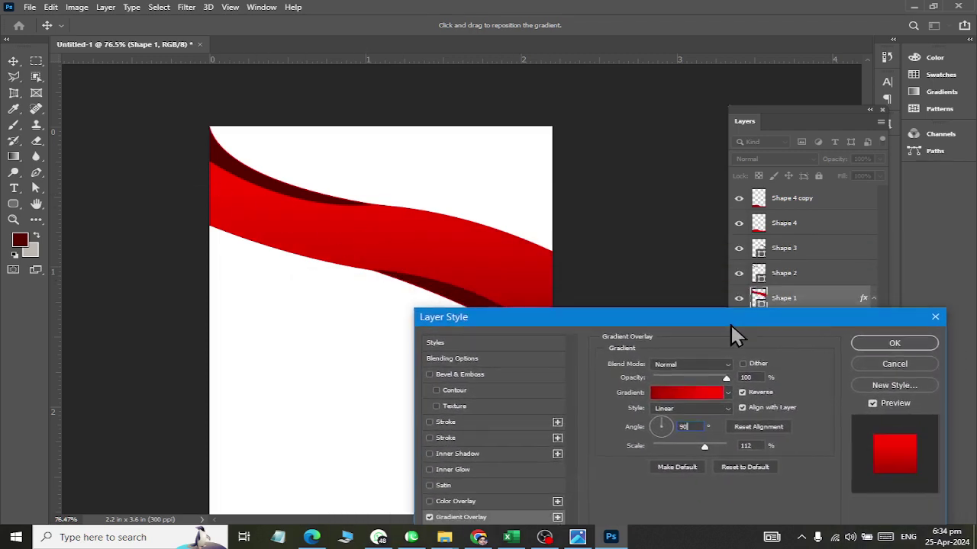
left_click(742, 393)
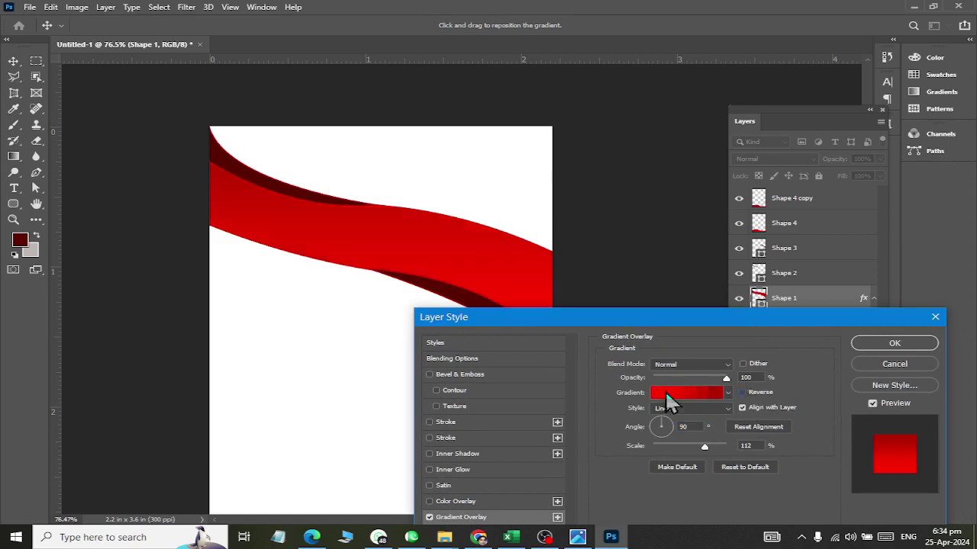
left_click(743, 393)
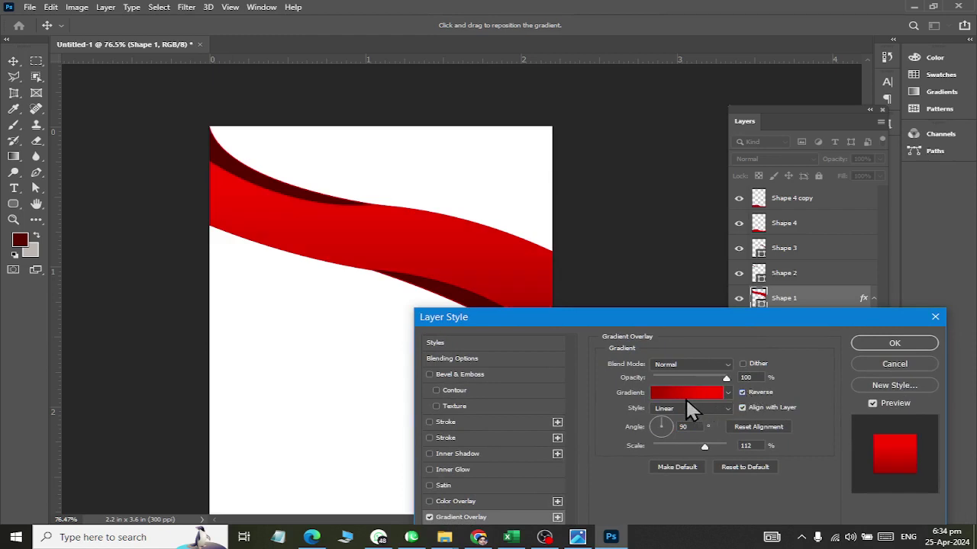
Shift the midpoint of the Shape 1 gradient to 42% in the Gradient Editor.
left_click(652, 392)
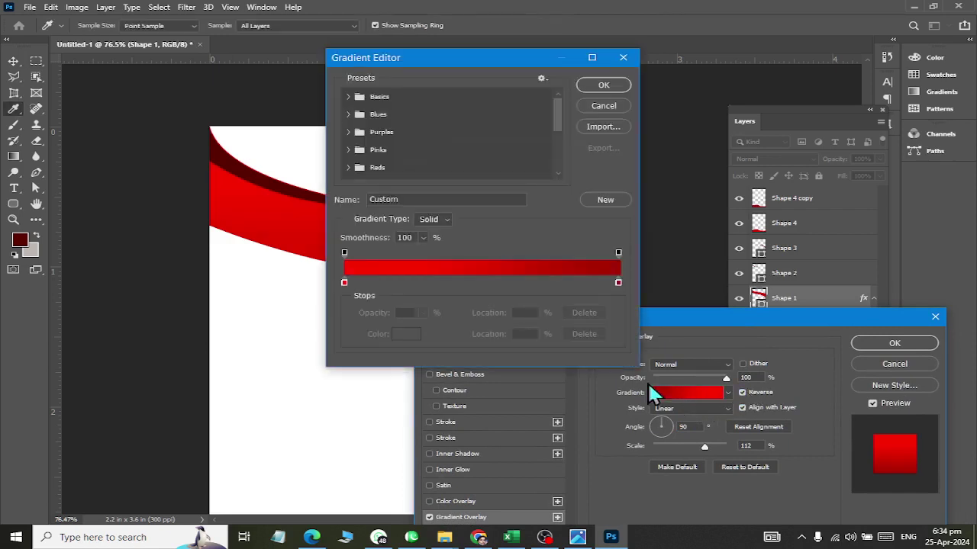
left_click(344, 283)
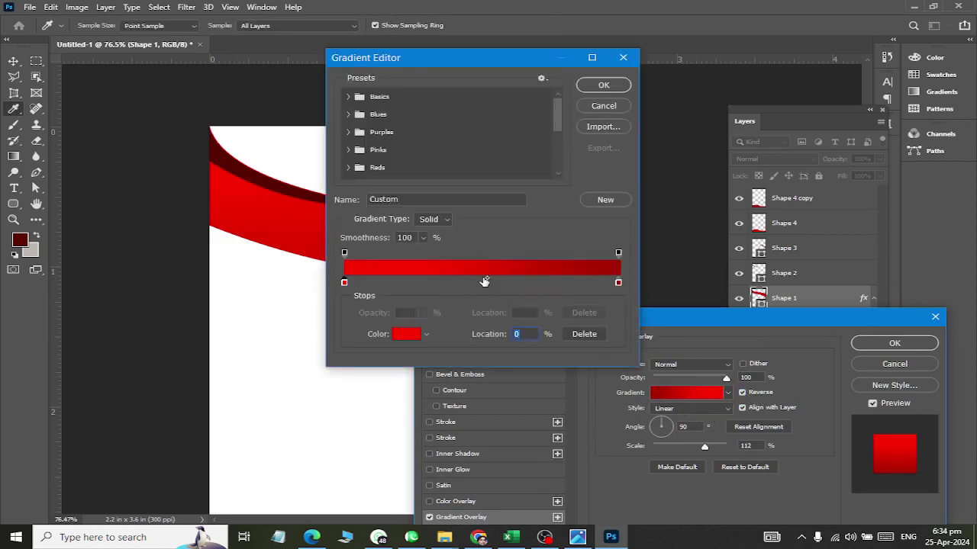
left_click_drag(485, 282, 461, 278)
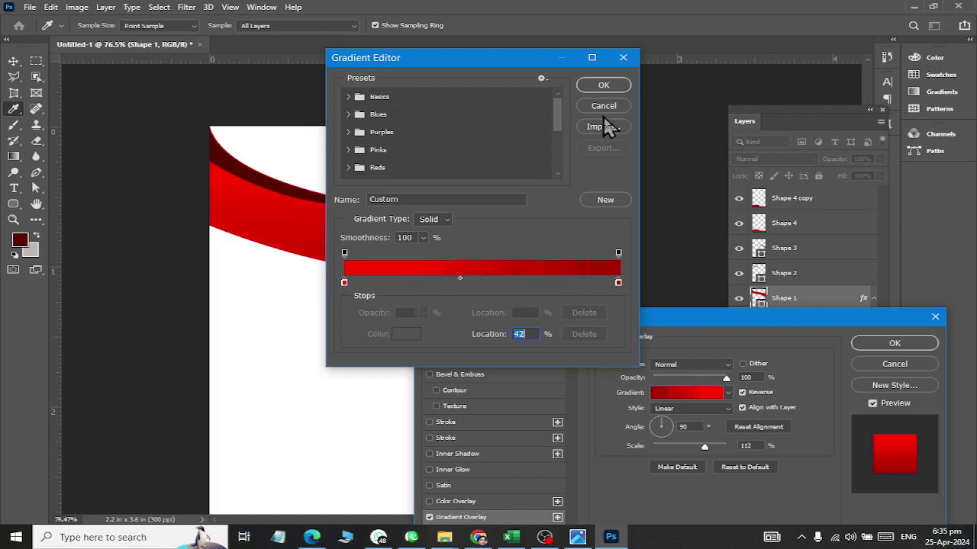
left_click(608, 86)
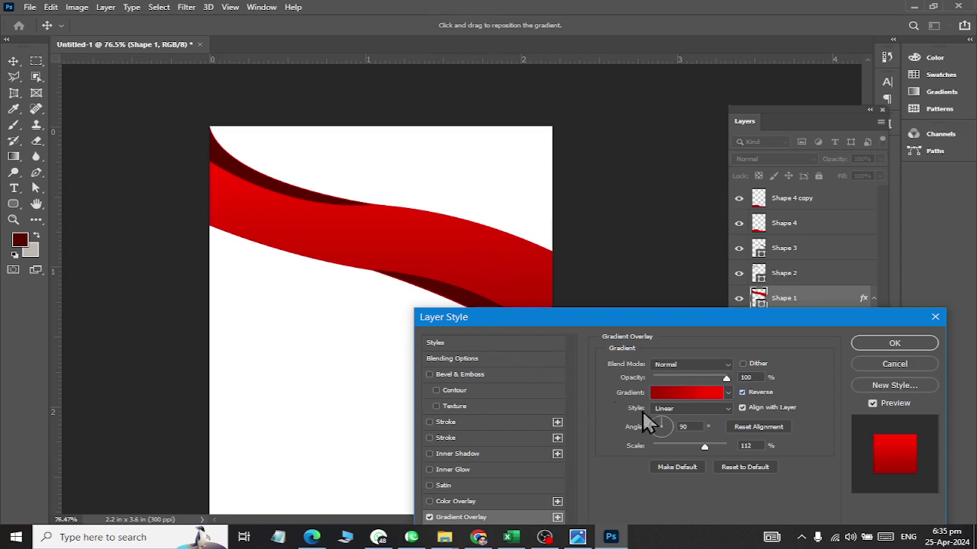
Reduce the Shape 1 gradient overlay's scale to 57% and apply the layer style.
left_click_drag(606, 319, 728, 246)
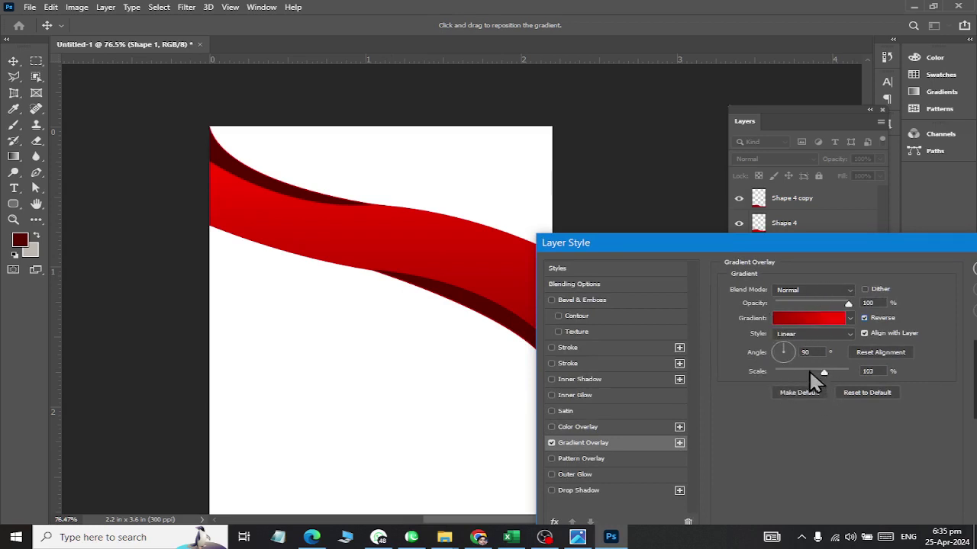
left_click_drag(809, 373, 800, 398)
left_click_drag(814, 241, 723, 248)
type("50")
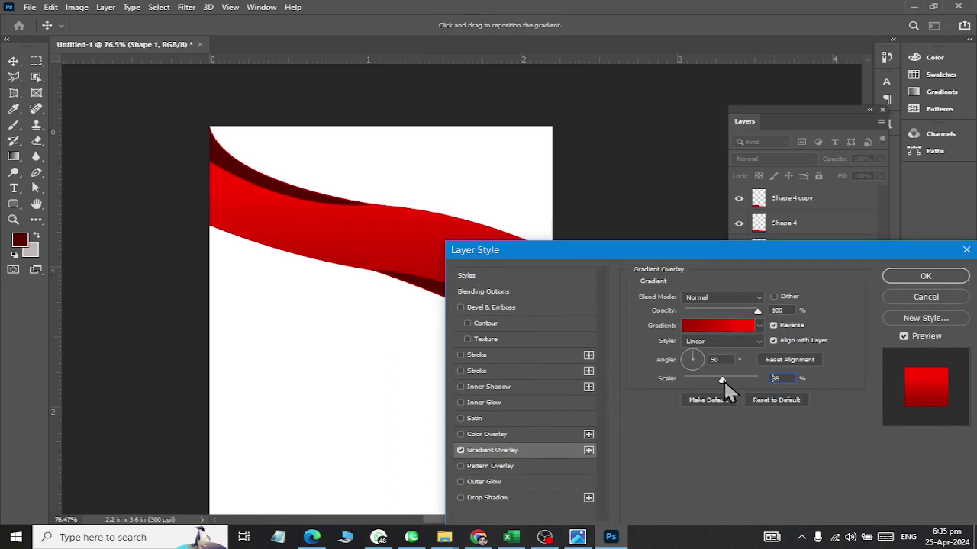
left_click_drag(724, 378, 710, 377)
left_click(923, 279)
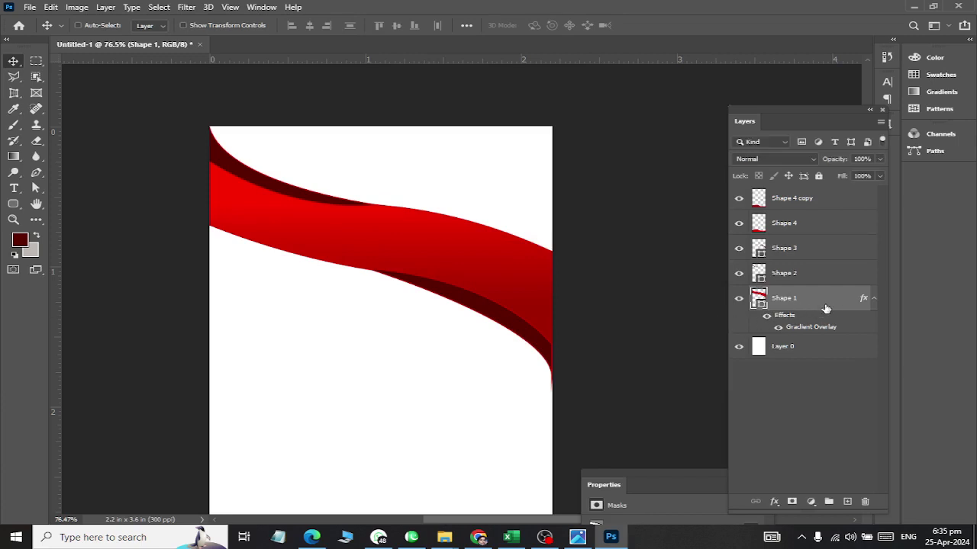
Copy the Shape 1 layer style and paste it onto the Shape 2 and Shape 3 accent layers.
right_click(799, 298)
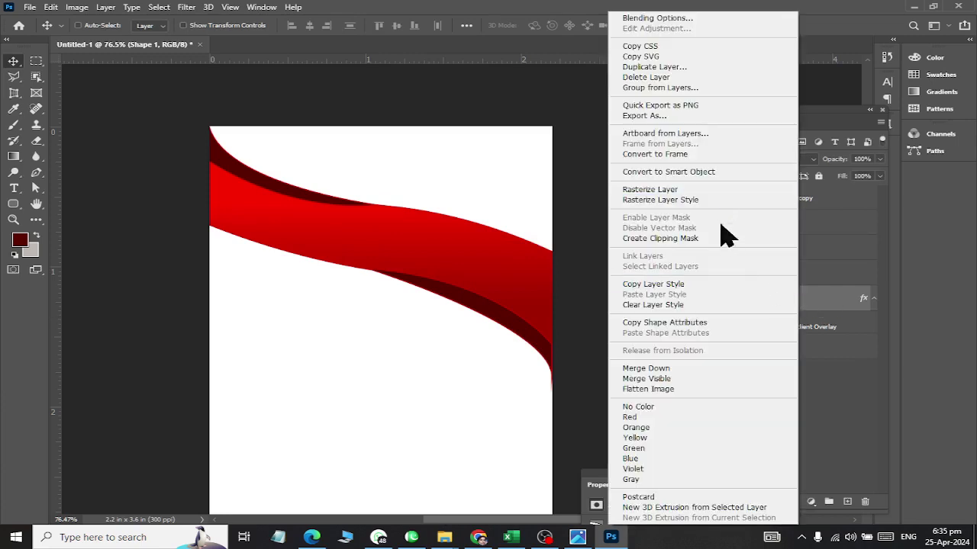
left_click(713, 284)
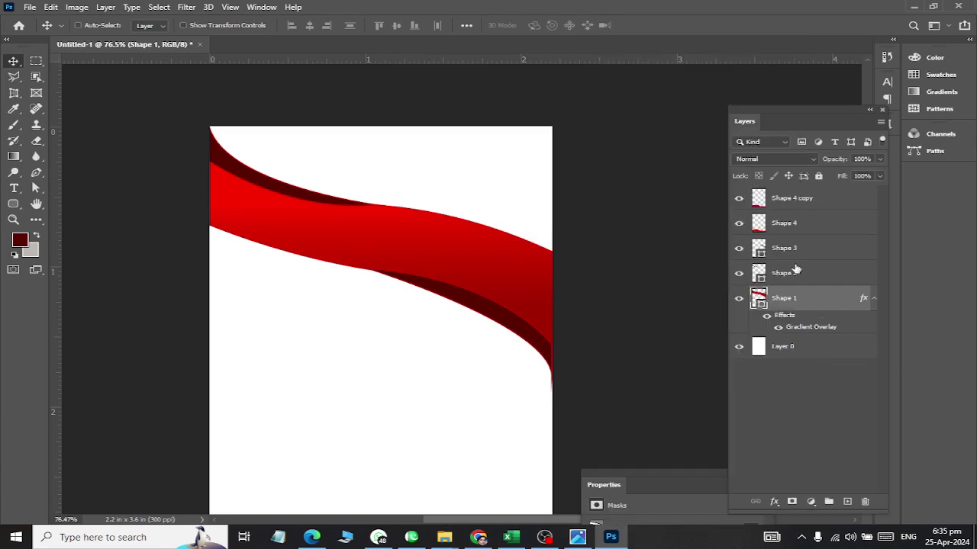
left_click(796, 272)
right_click(797, 273)
left_click(709, 296)
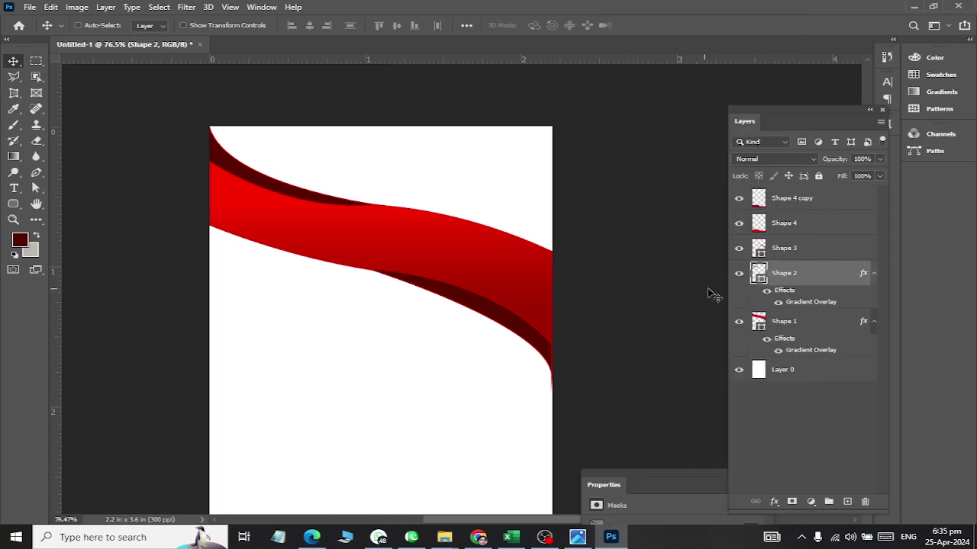
right_click(782, 253)
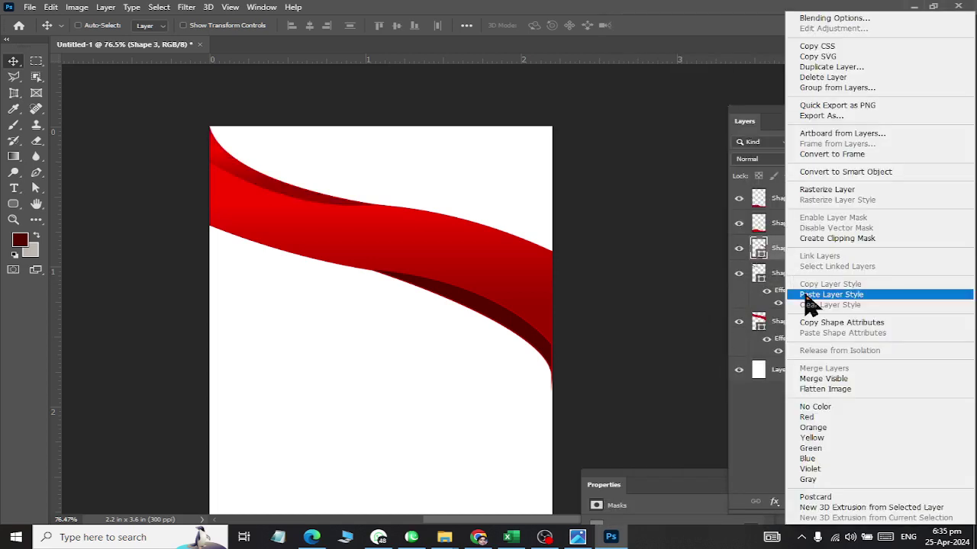
left_click(809, 295)
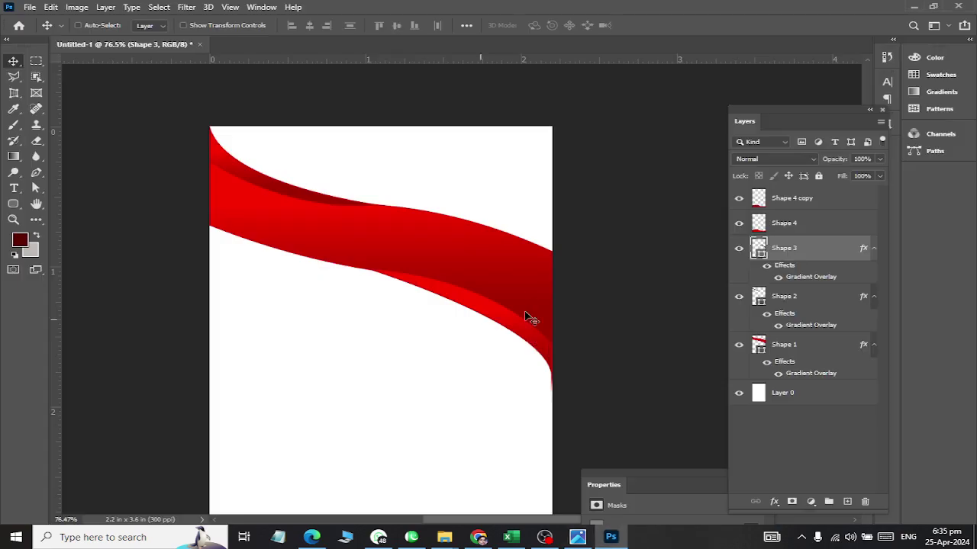
Turn off Reverse in the gradient overlay of the Shape 3 accent and apply the layer style.
left_click(739, 249)
left_click(739, 249)
double_click(782, 268)
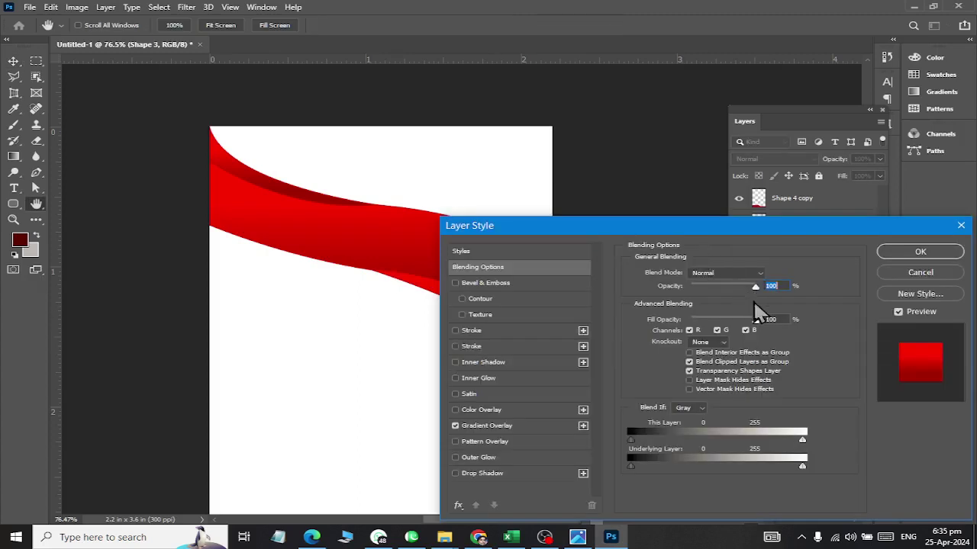
left_click(477, 427)
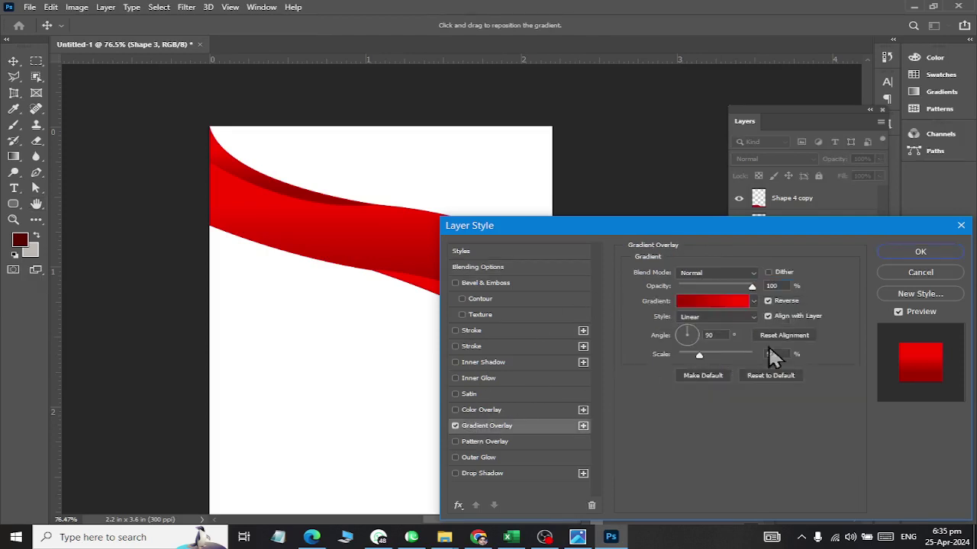
left_click(784, 302)
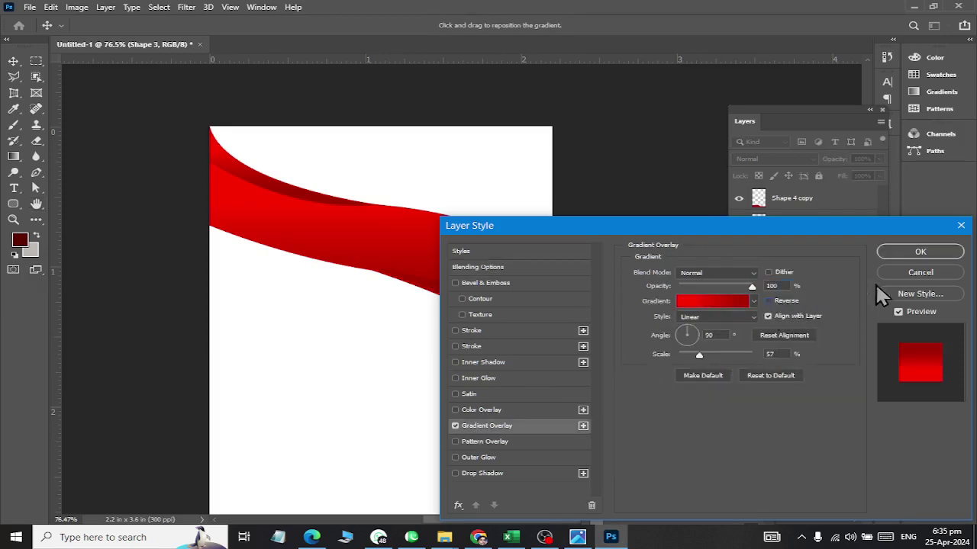
left_click(918, 253)
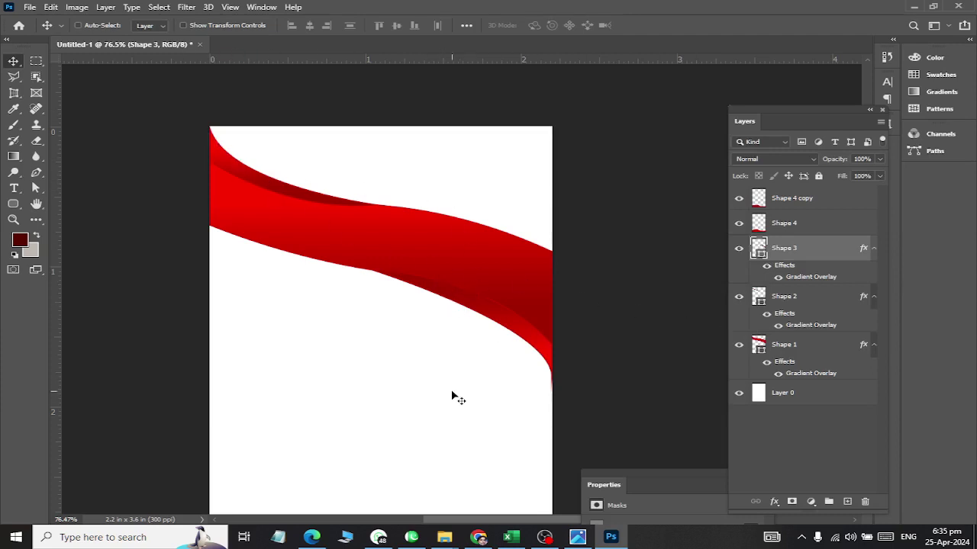
scroll(345, 355, "down", 2)
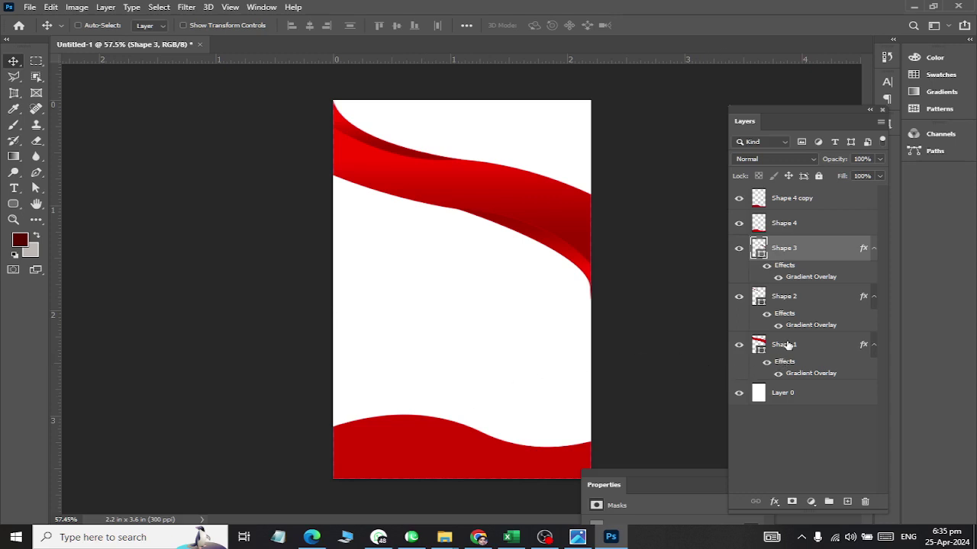
Paste the copied gradient layer style onto the Shape 4 copy and Shape 4 bottom wave layers.
left_click(779, 228)
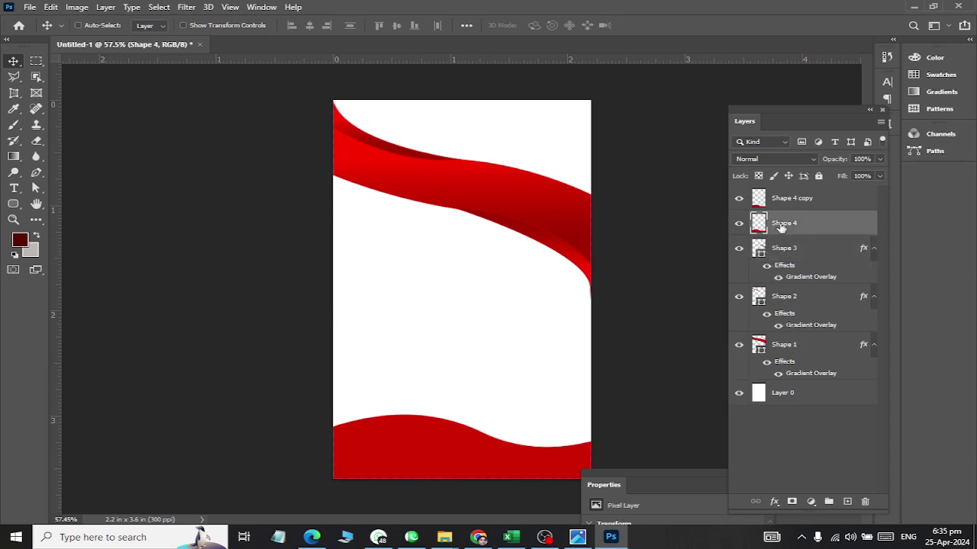
right_click(779, 228)
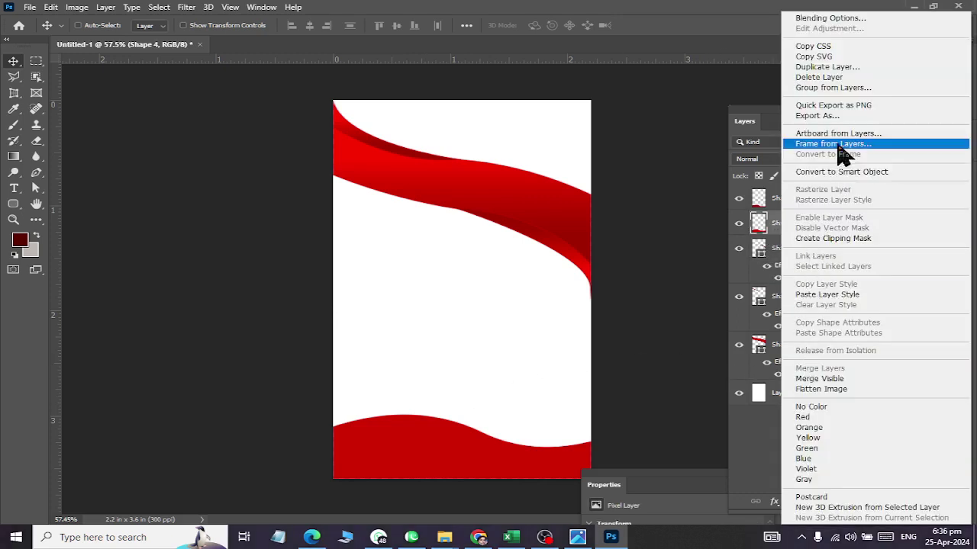
left_click(762, 207)
left_click(790, 201)
right_click(786, 203)
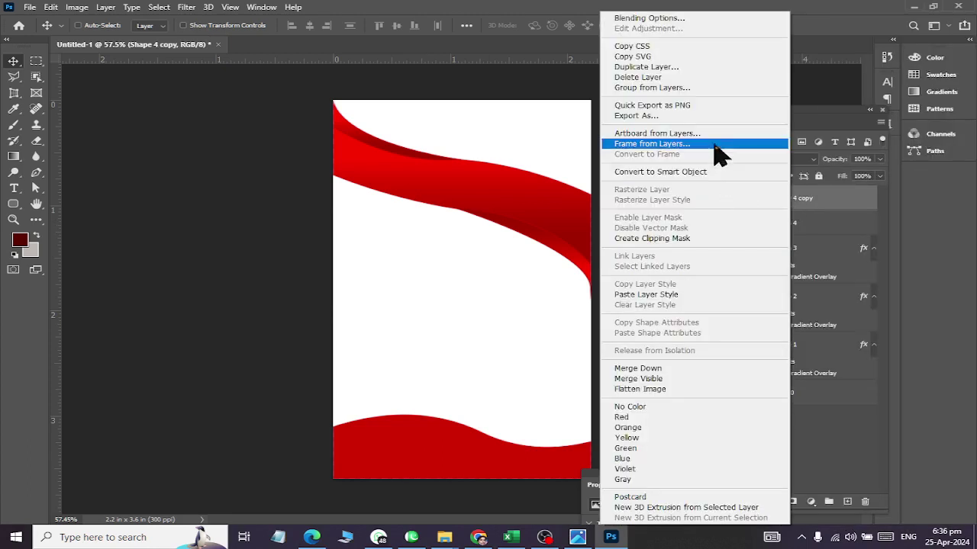
left_click(705, 295)
left_click(814, 255)
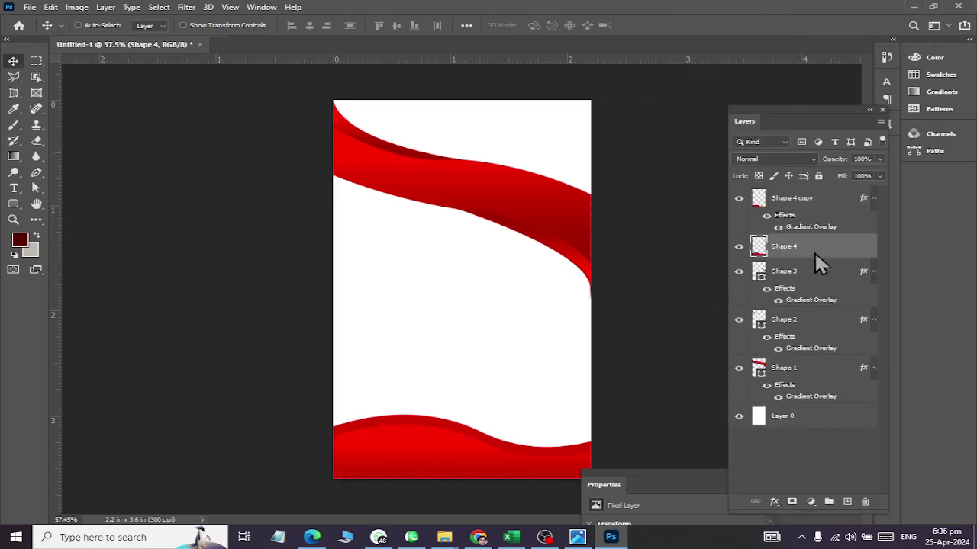
right_click(814, 252)
left_click(727, 304)
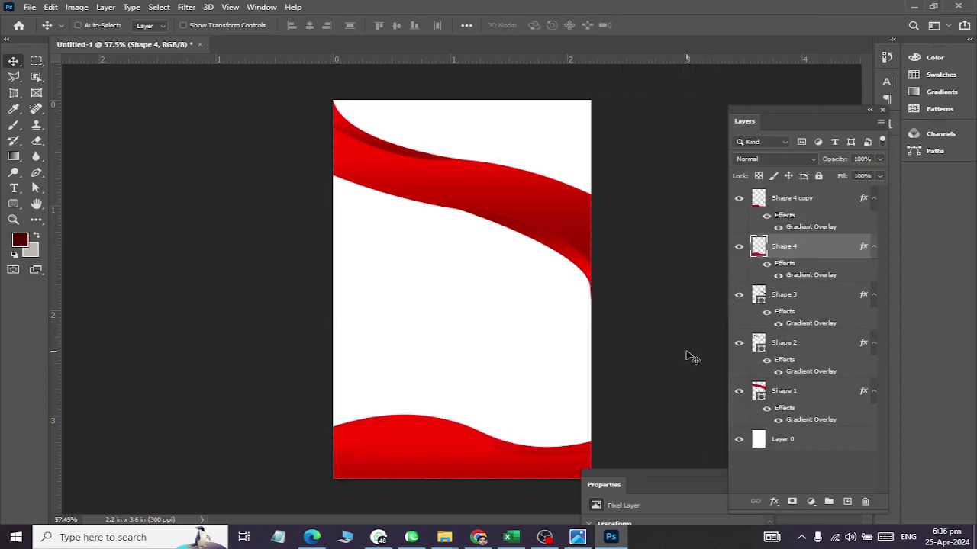
Turn off Reverse in the Shape 4 layer's gradient overlay and apply the layer style.
double_click(746, 296)
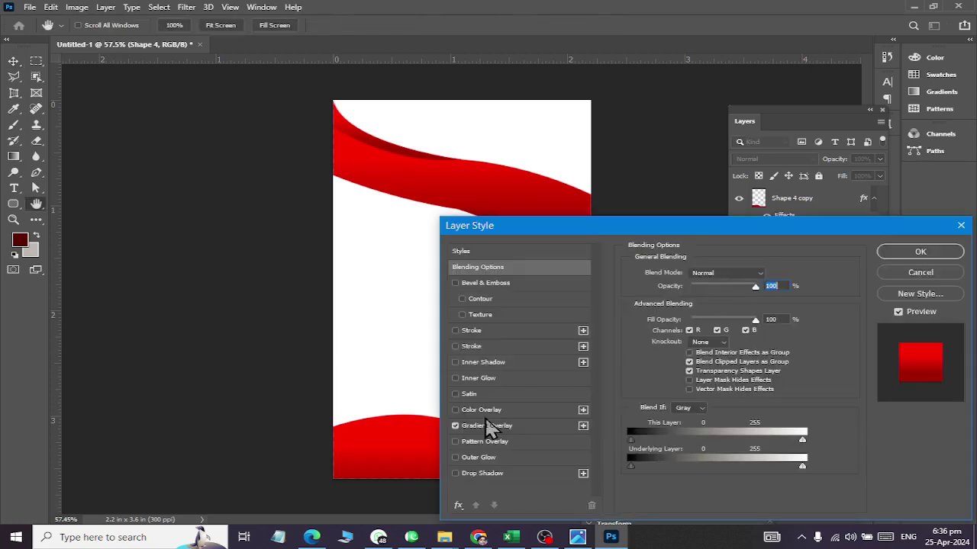
left_click(489, 426)
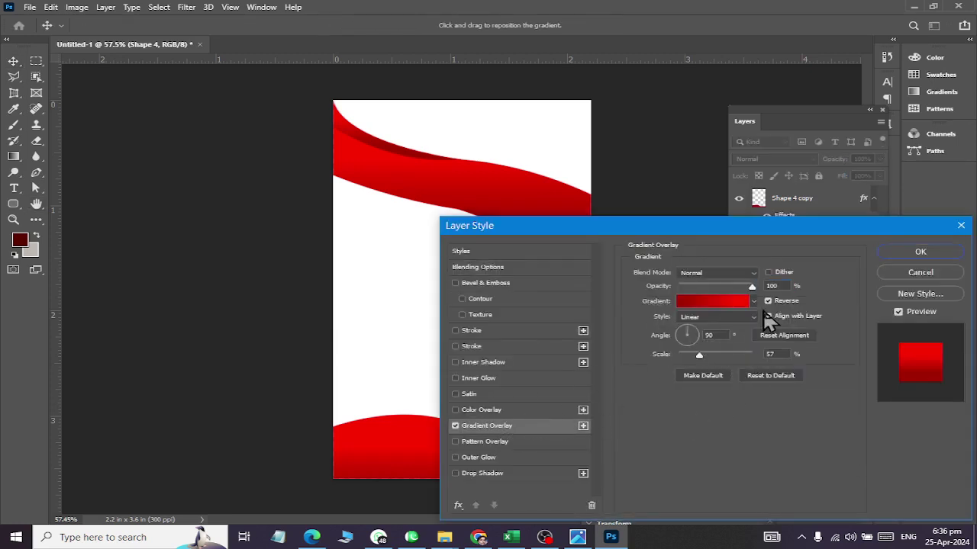
left_click(769, 301)
left_click(916, 252)
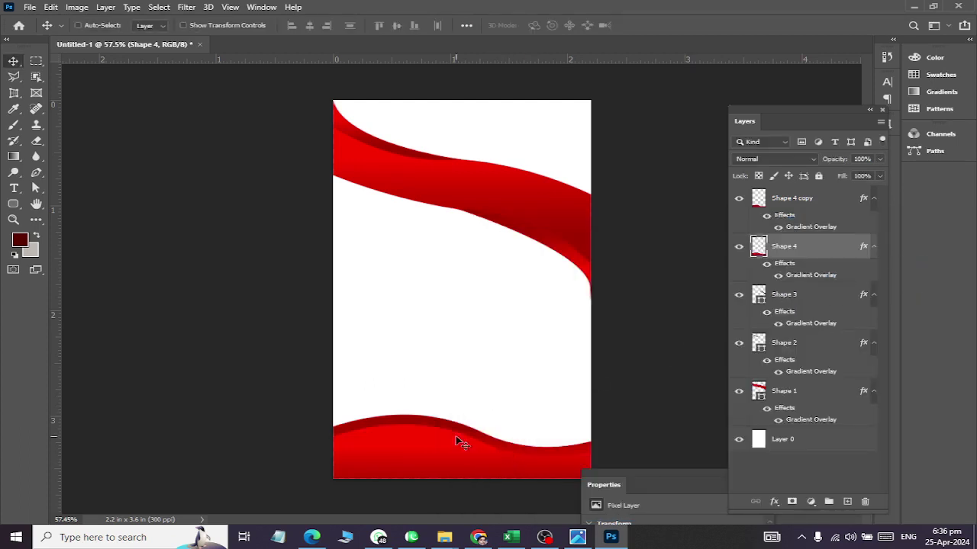
Check the bottom wave against the reference image and rotate the Shape 4 wave clockwise by about 2.5°.
key("alt+Tab")
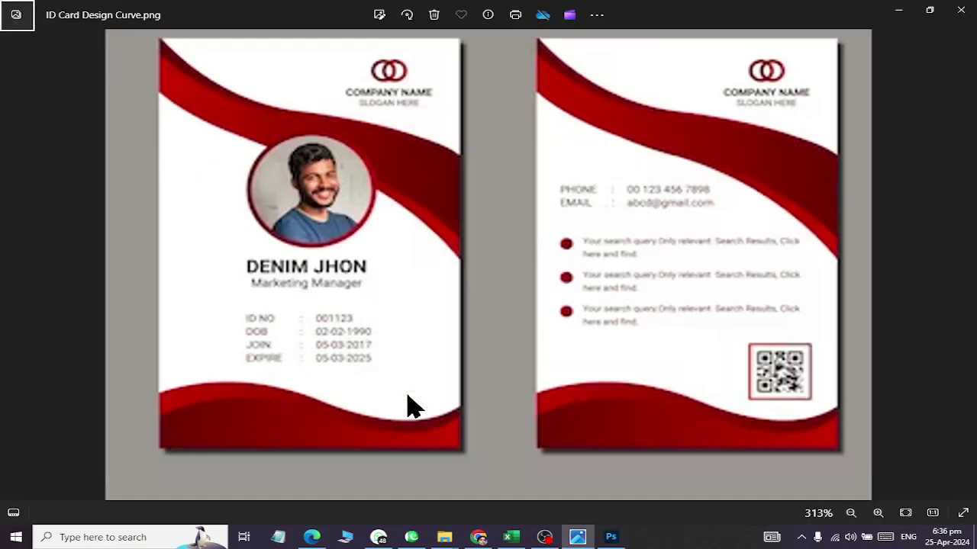
key("alt+Tab")
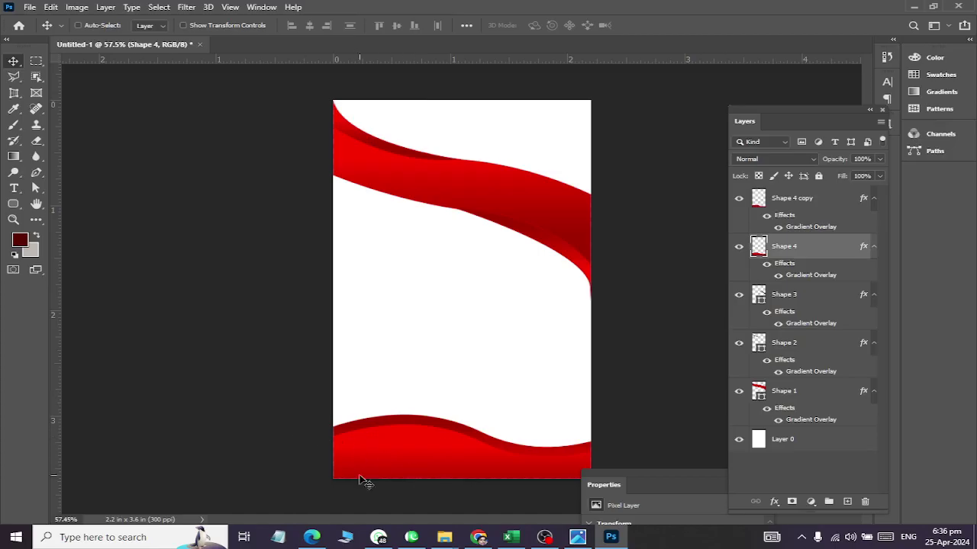
key("ctrl")
key("ctrl+t")
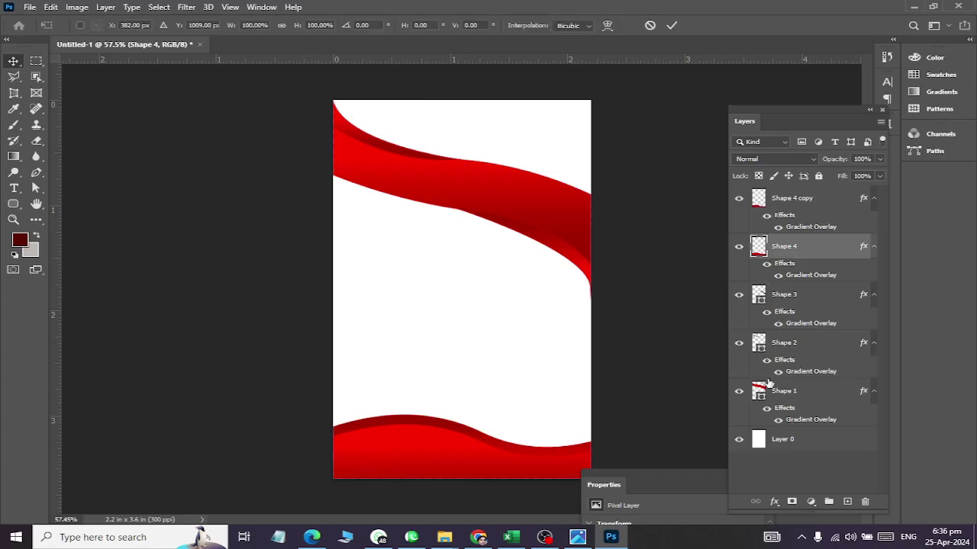
left_click_drag(691, 387, 694, 396)
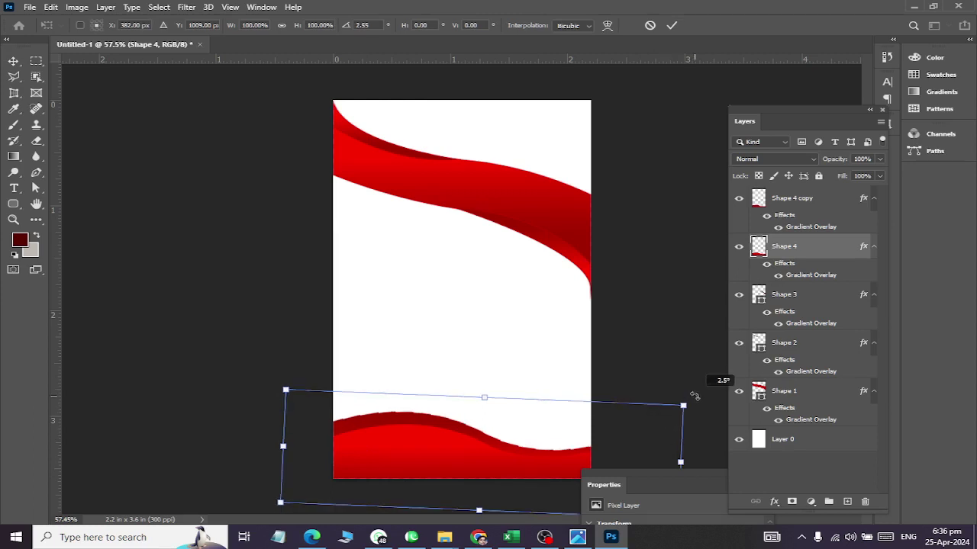
left_click(12, 62)
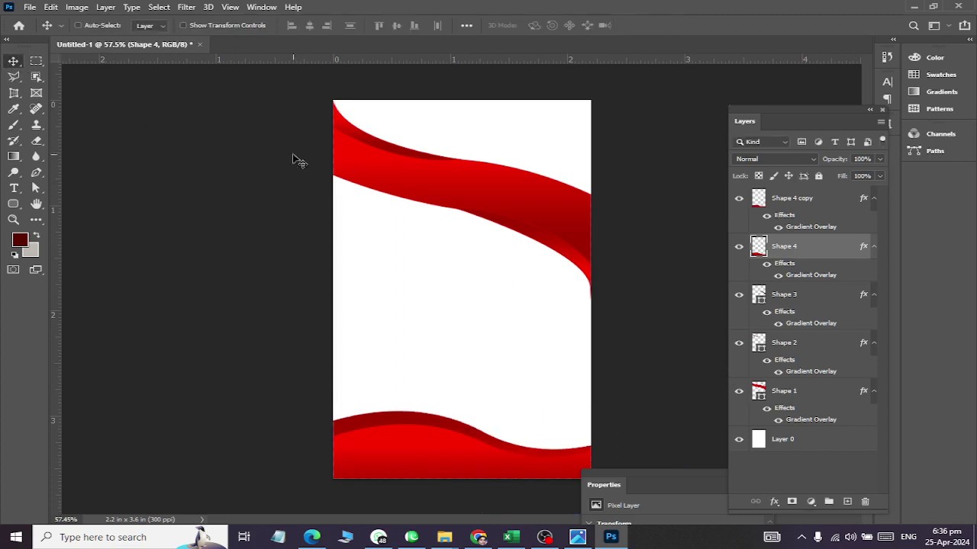
scroll(584, 358, "down", 1)
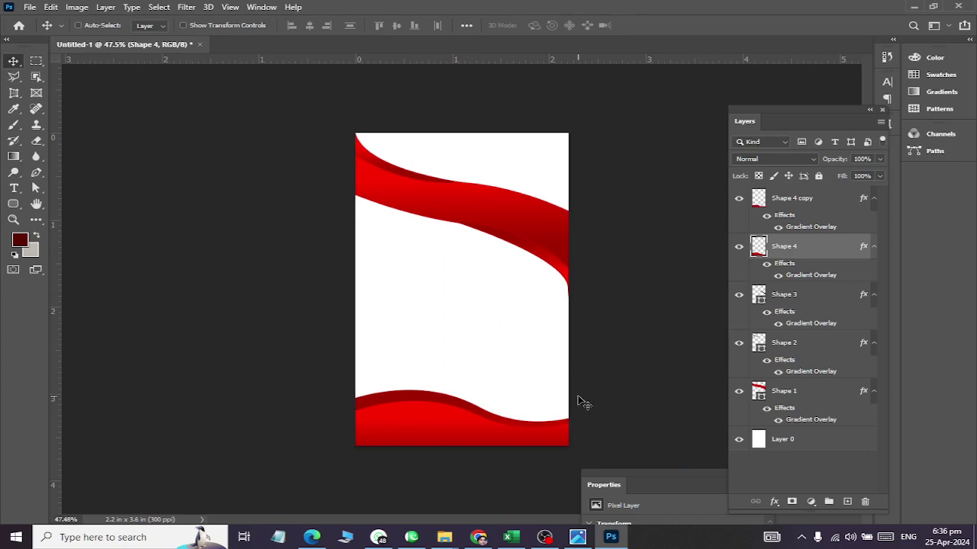
Check the reference image, try widening the canvas to 6.2 inches anchored at its left middle, and undo the change.
key("alt+Tab")
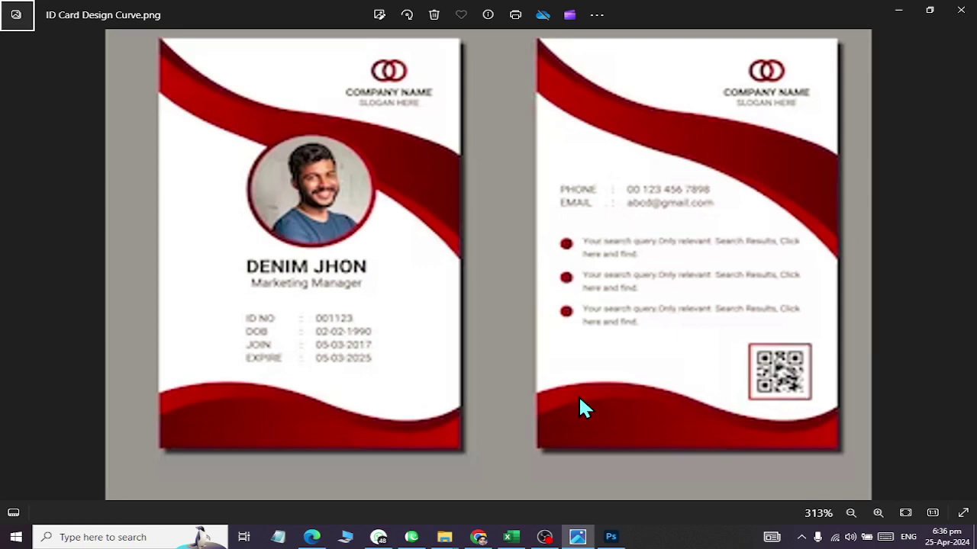
key("alt+Tab")
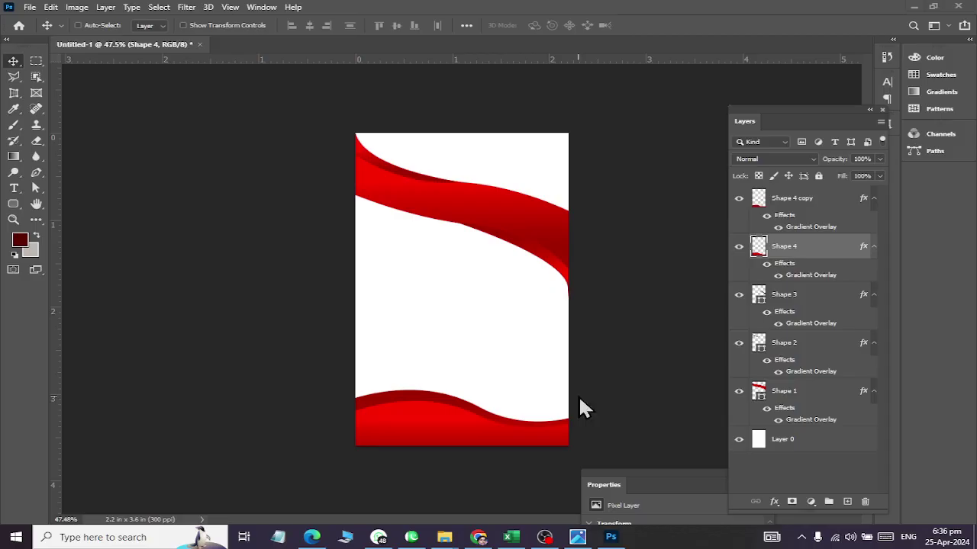
left_click(77, 7)
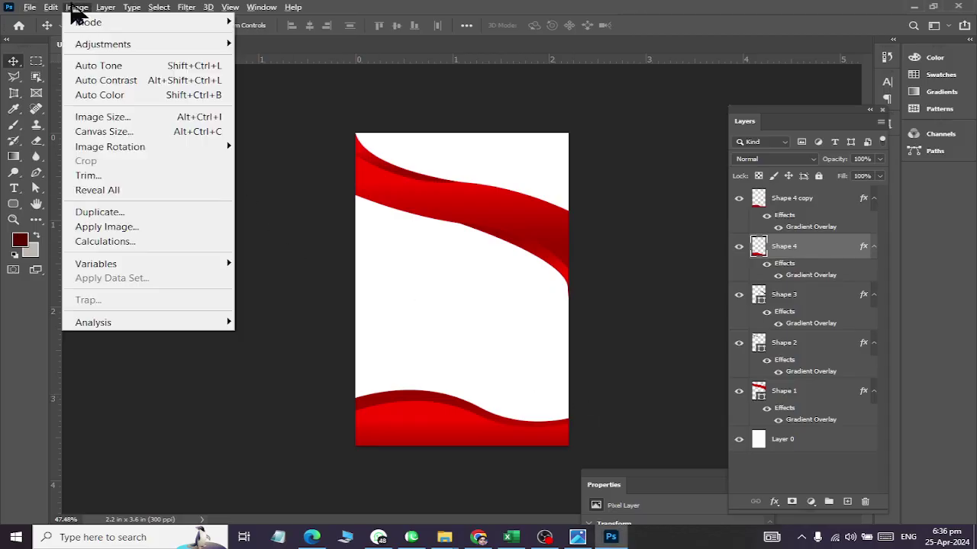
left_click(100, 130)
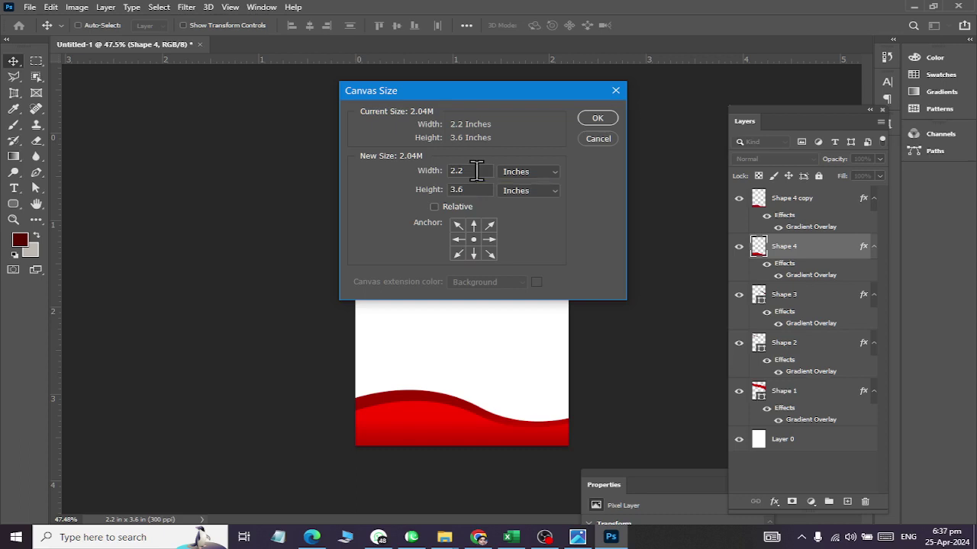
left_click_drag(476, 171, 389, 171)
type("62")
left_click(457, 239)
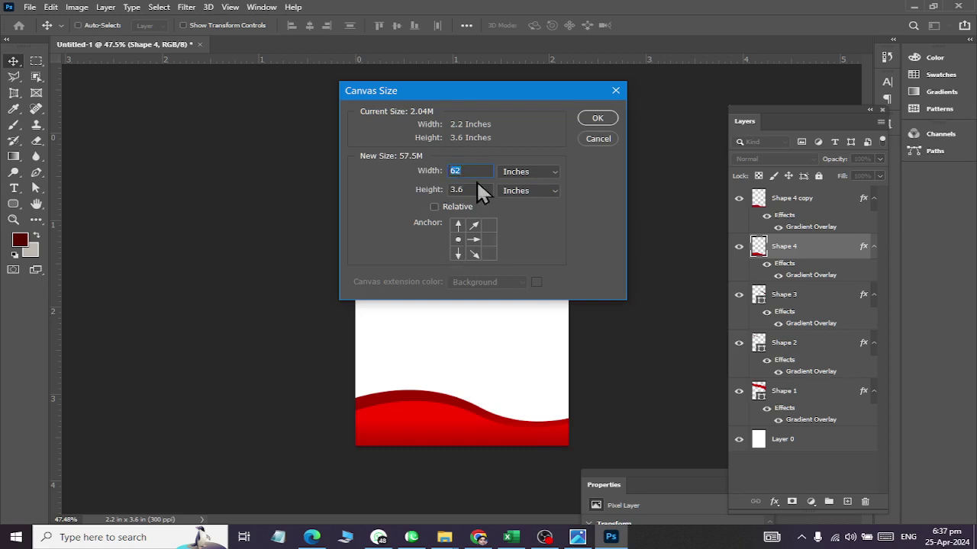
type("6.")
left_click(595, 118)
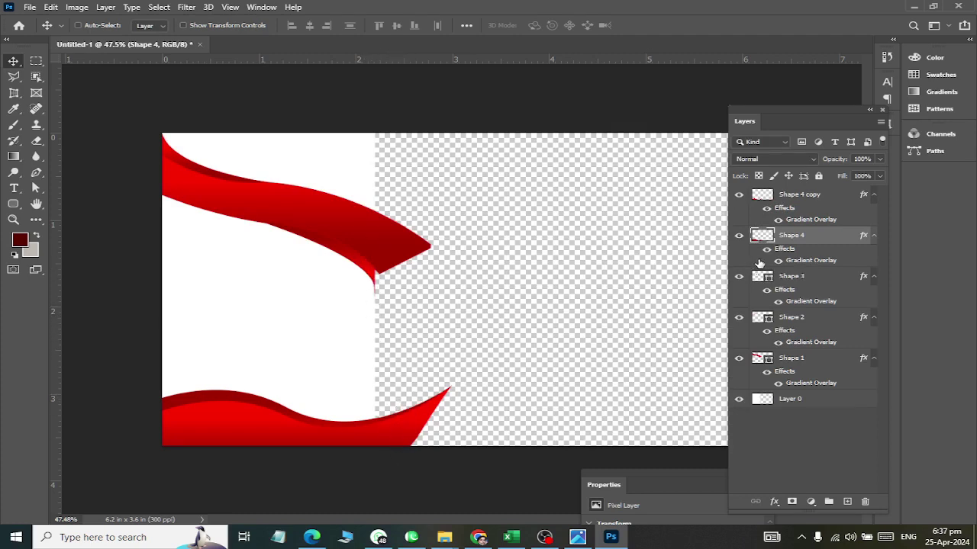
key("ctrl+z")
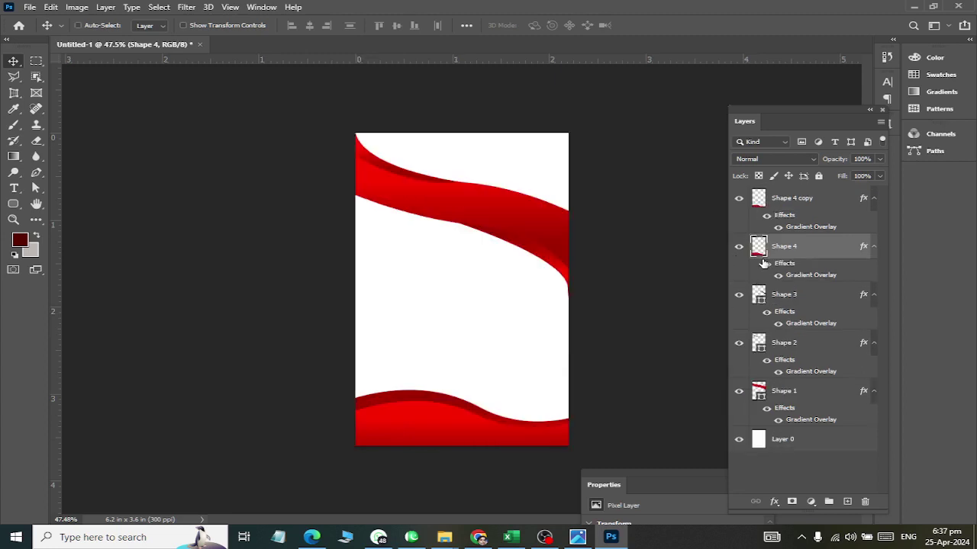
Rasterize the layer styles of the Shape 4 copy and Shape 4 bottom wave layers.
left_click(835, 214)
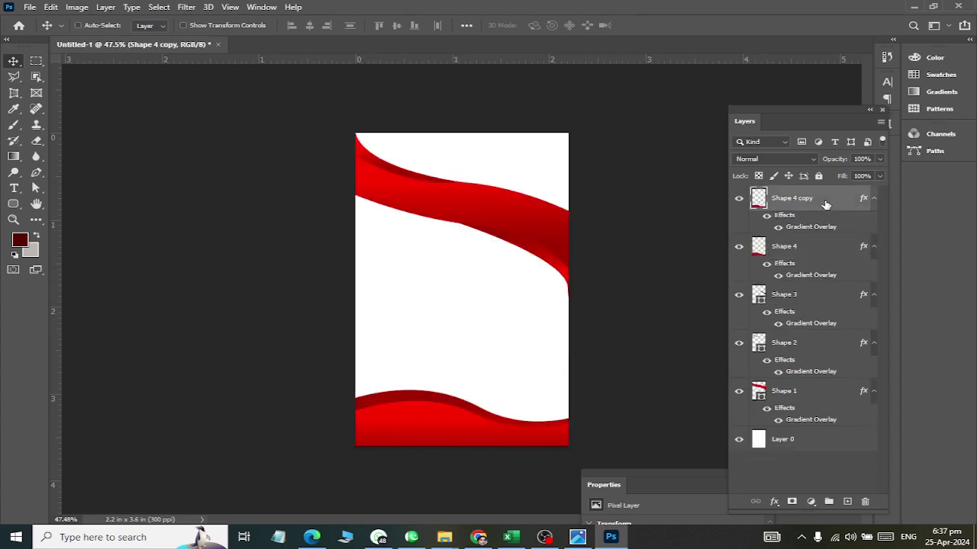
right_click(825, 208)
left_click(793, 201)
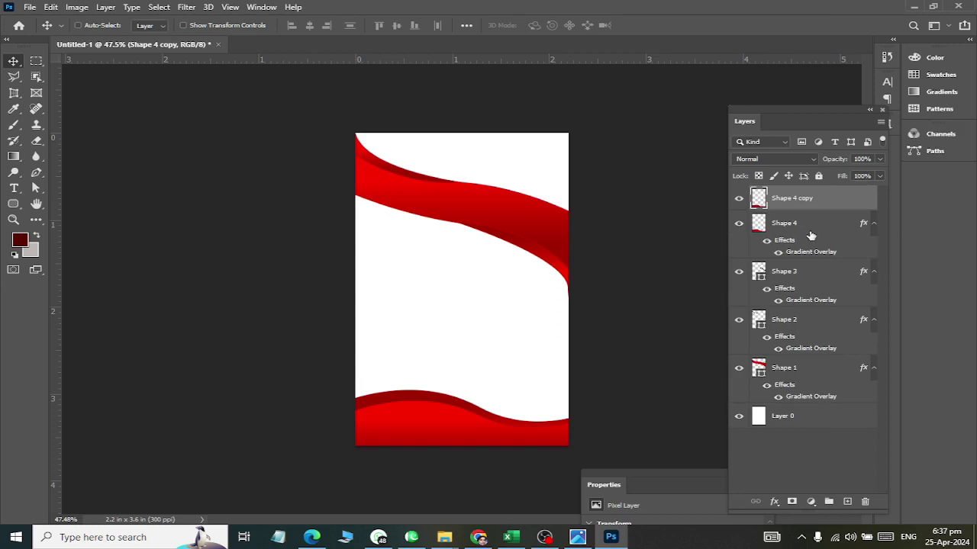
left_click(809, 225)
right_click(809, 226)
left_click(737, 201)
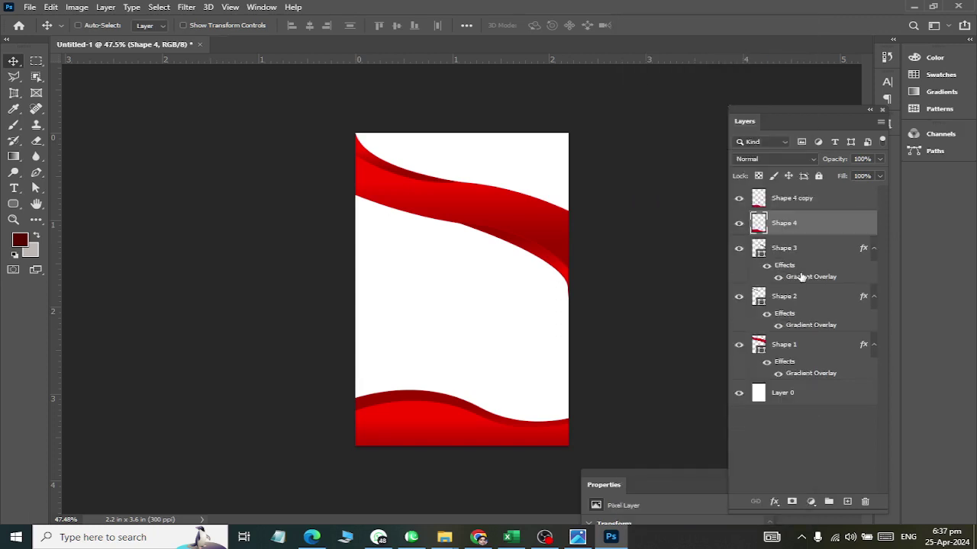
Rasterize the Shape 3, Shape 2 and Shape 1 layers, keeping their gradient overlay effects.
left_click(805, 259)
right_click(807, 258)
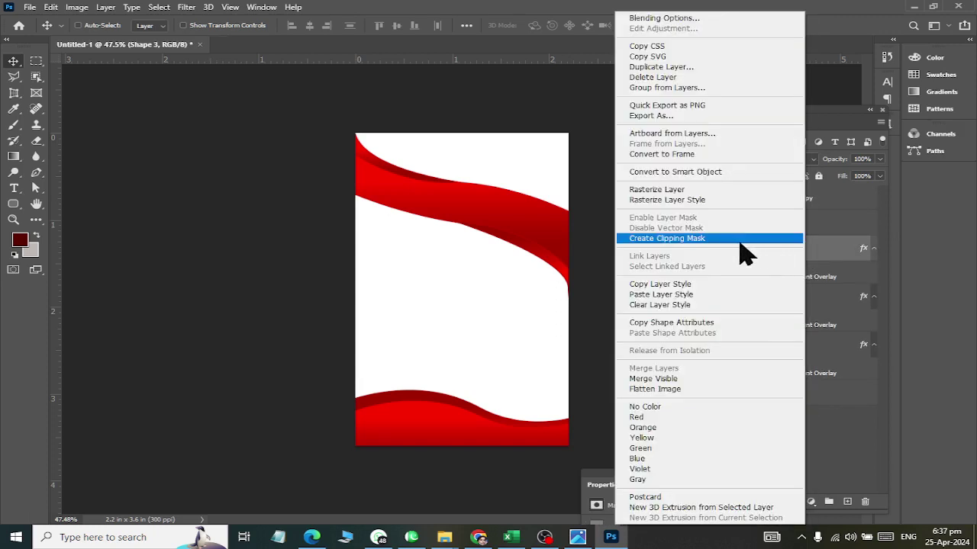
left_click(734, 202)
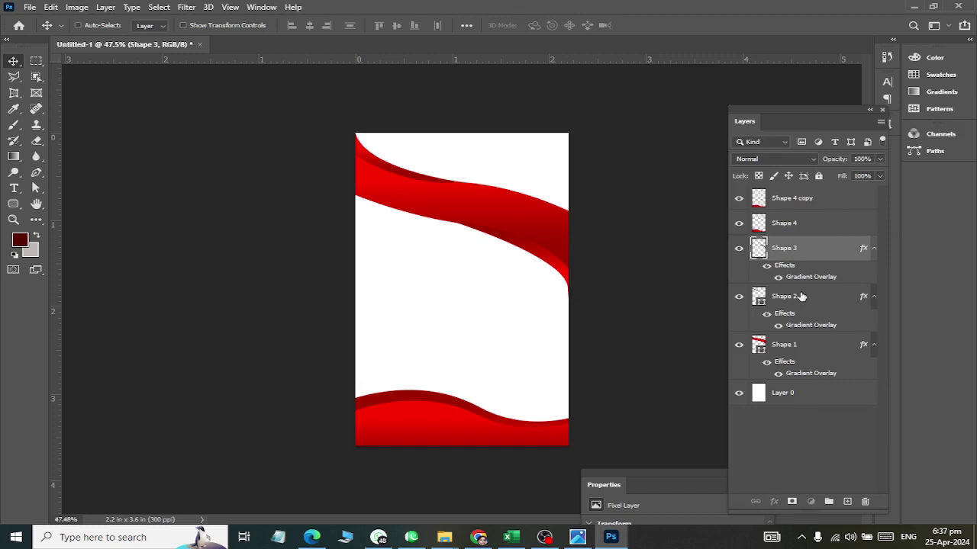
left_click(801, 298)
right_click(801, 298)
left_click(687, 190)
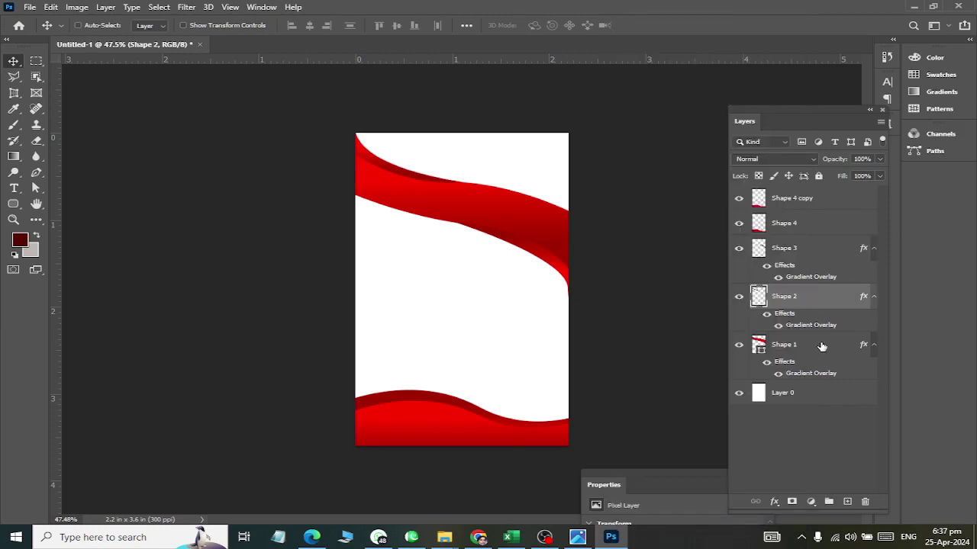
left_click(822, 346)
right_click(822, 345)
left_click(716, 188)
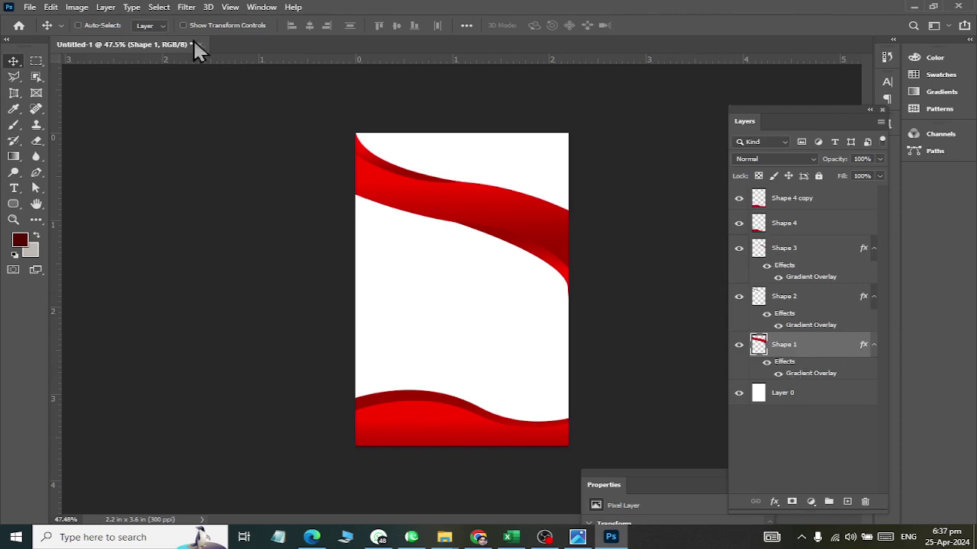
Widen the canvas to 6.2 inches, anchored at its left middle so the extra space extends to the right.
left_click(77, 7)
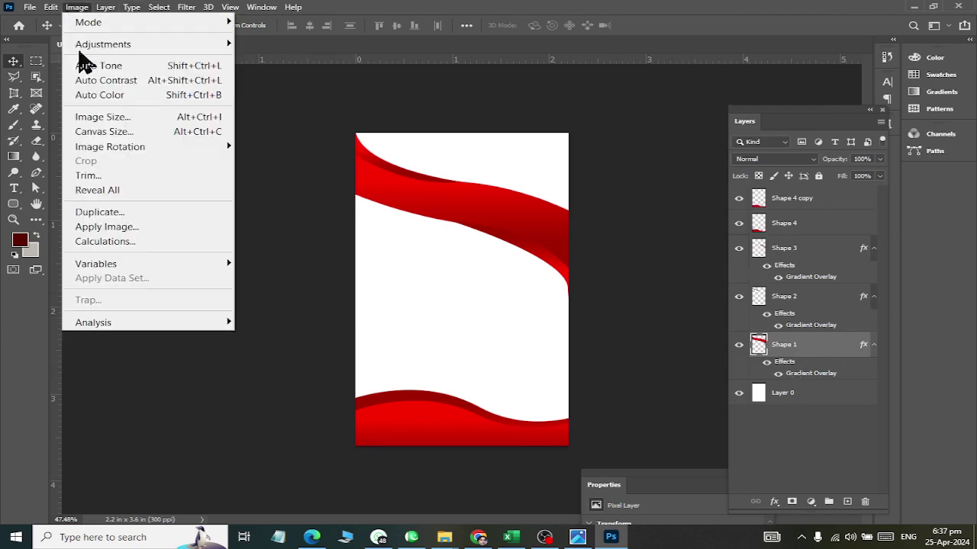
left_click(97, 131)
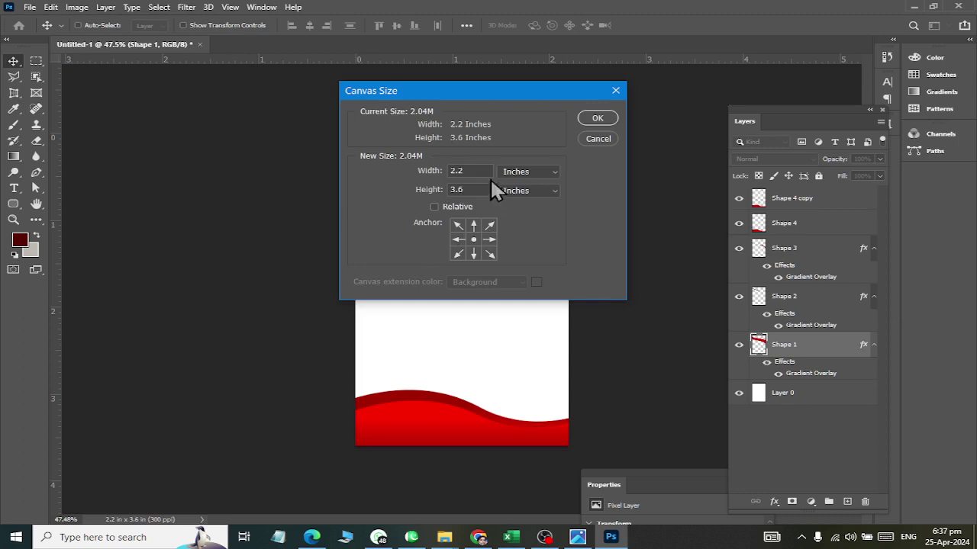
type("6")
left_click(456, 254)
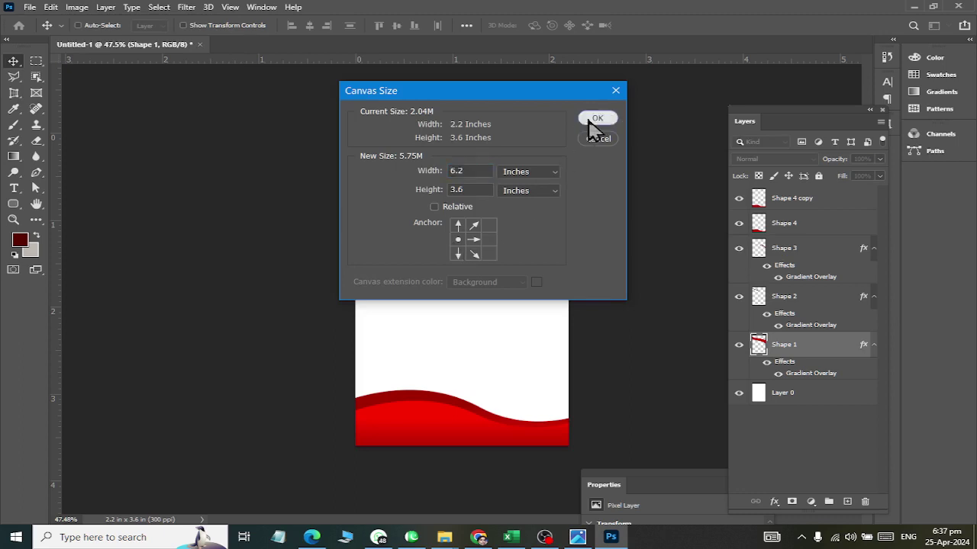
left_click(595, 119)
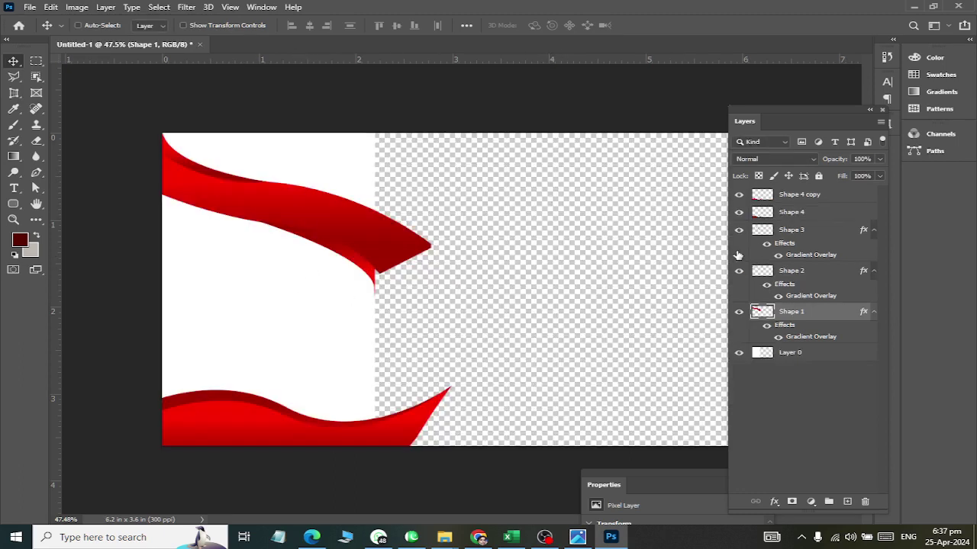
Create a new layer group above the Shape 4 copy layer.
left_click(791, 229)
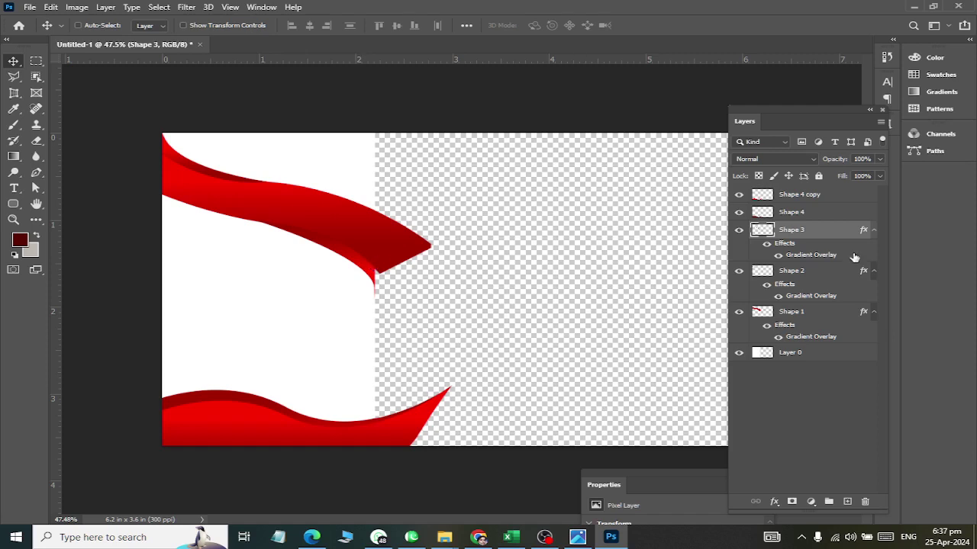
left_click(810, 196)
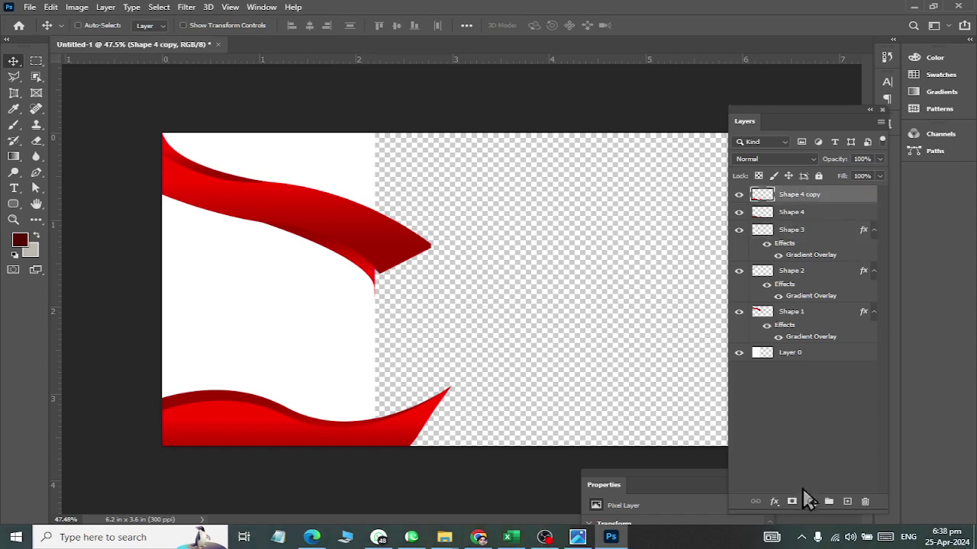
left_click(828, 501)
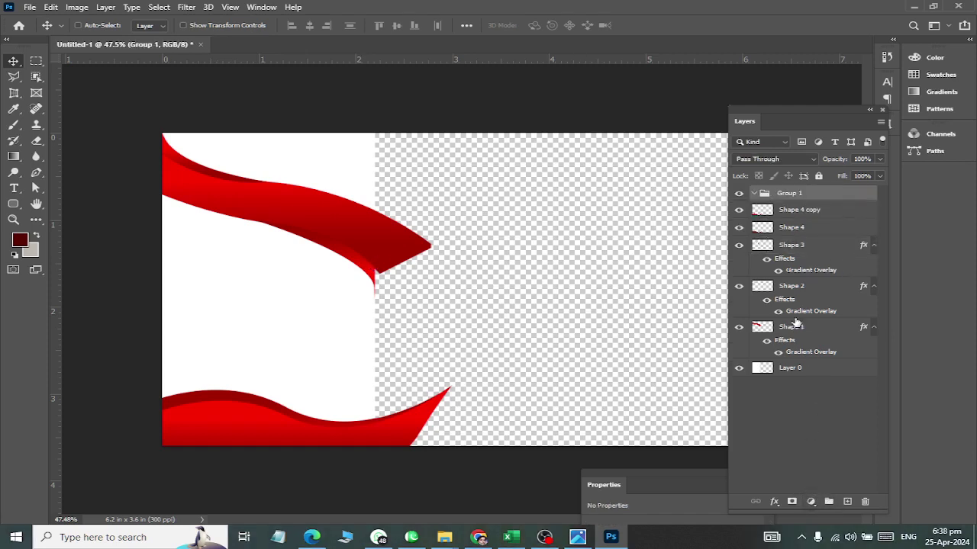
Rename the new layer group as Front.
double_click(791, 193)
type("Front")
key("Return")
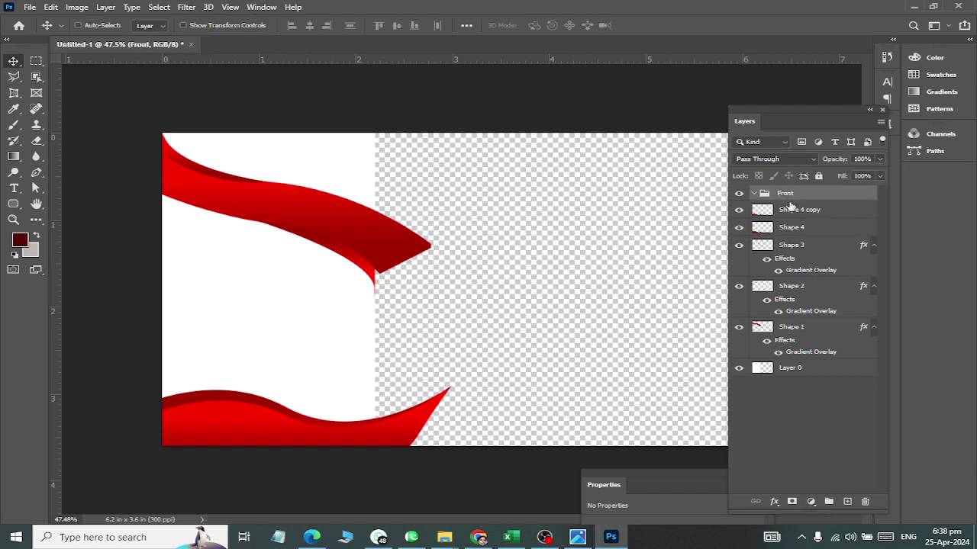
Move all five layers from Shape 4 copy down to Shape 1 into the Front group and collapse it.
left_click(783, 213)
left_click(786, 339, "shift")
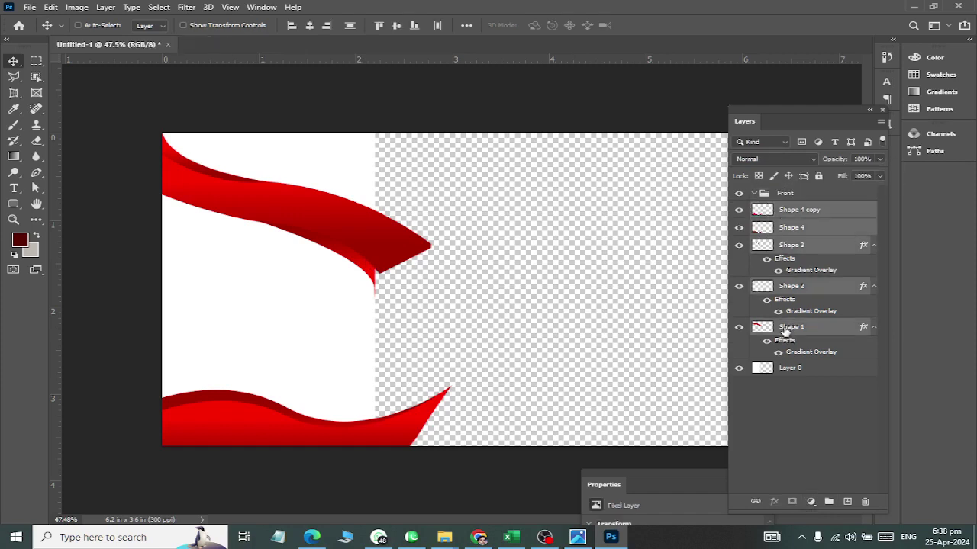
left_click_drag(780, 195, 782, 196)
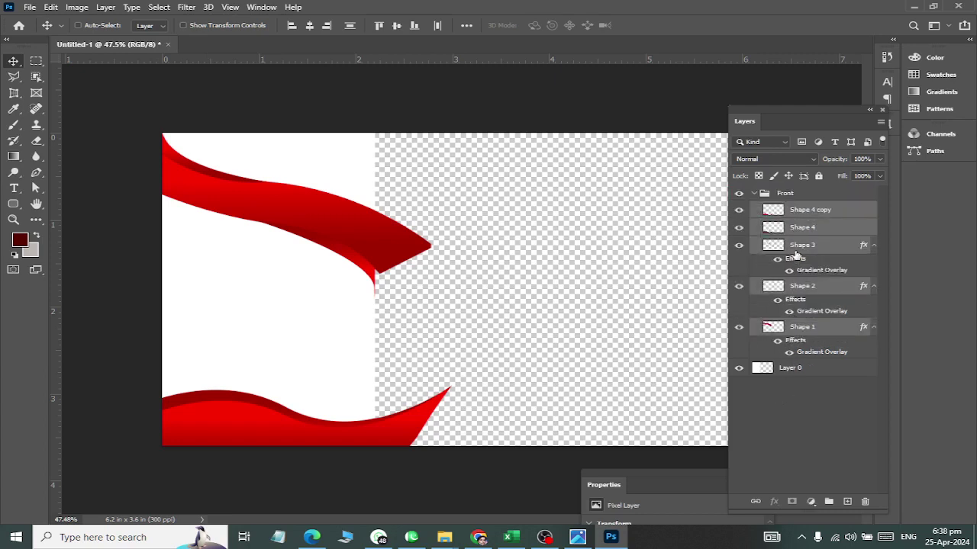
left_click(763, 195)
left_click(754, 194)
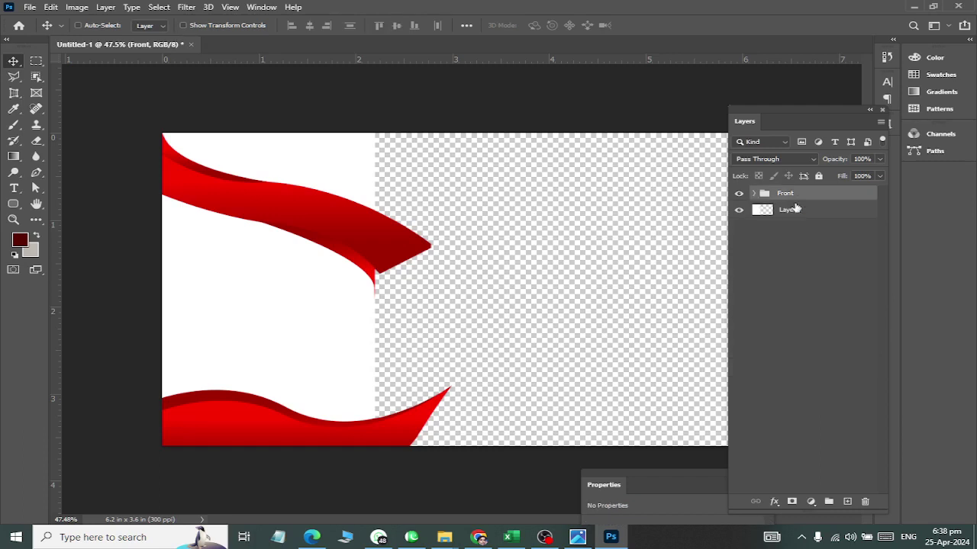
Try to clear the waves' overhang beyond the white card's right edge from the whole Front group using a rectangular selection.
left_click(806, 197)
left_click(36, 61)
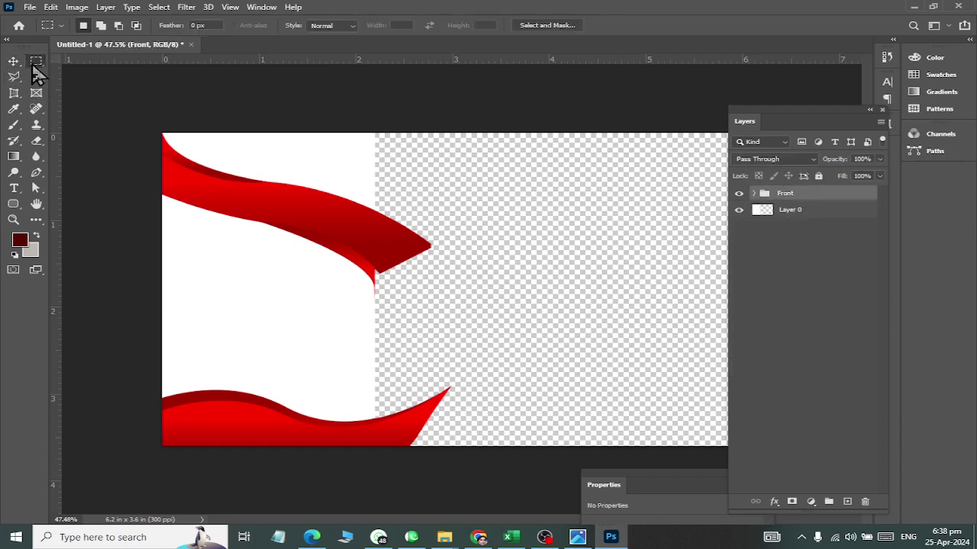
scroll(438, 402, "up", 1)
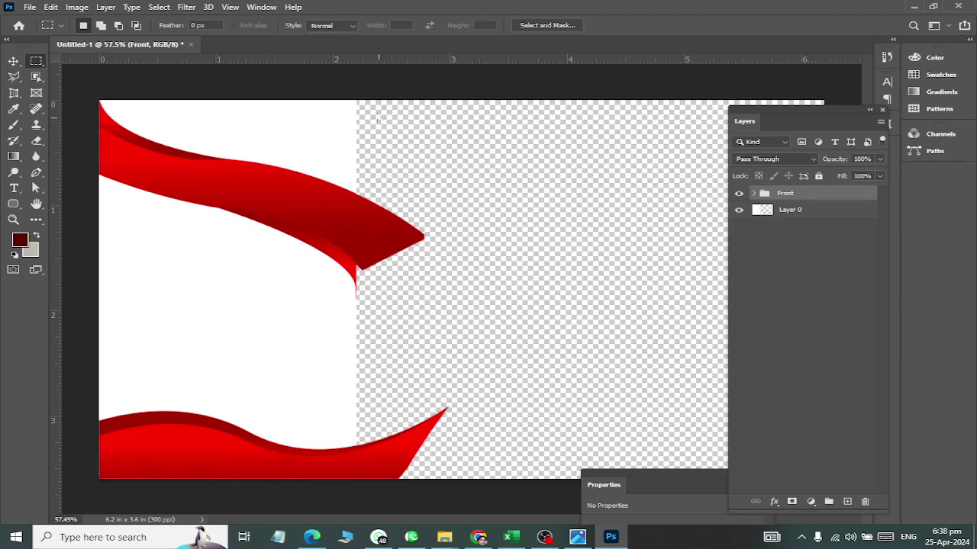
scroll(377, 119, "up", 1)
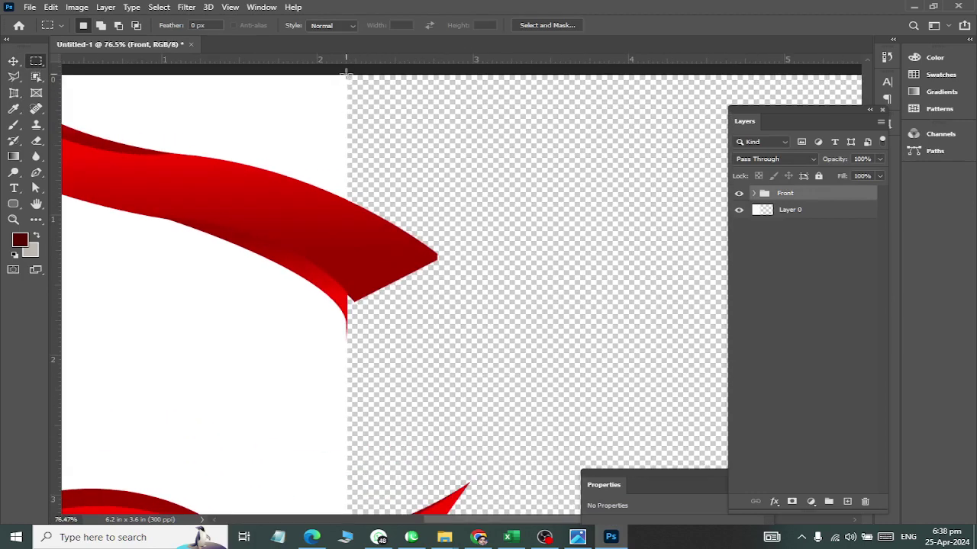
left_click_drag(345, 72, 608, 447)
key("Delete")
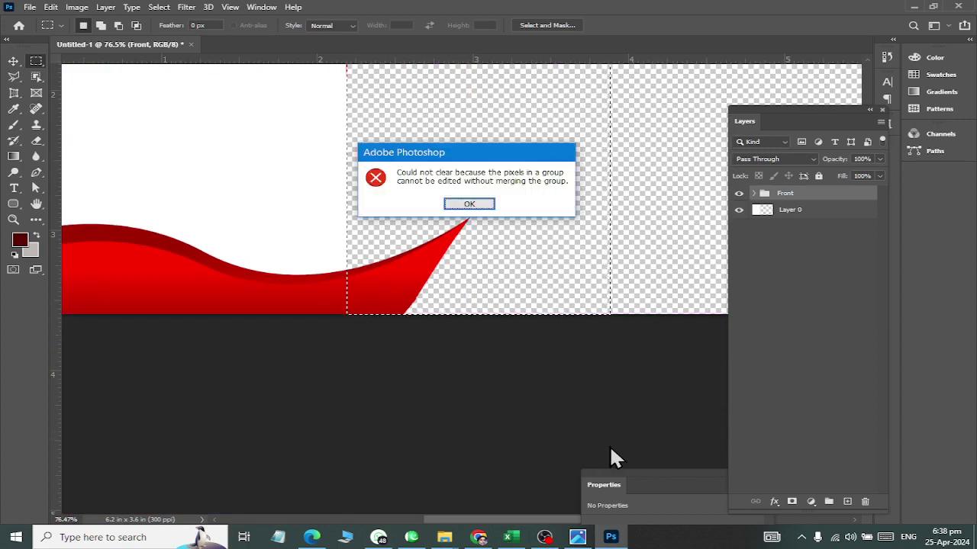
left_click(469, 205)
scroll(610, 246, "down", 2)
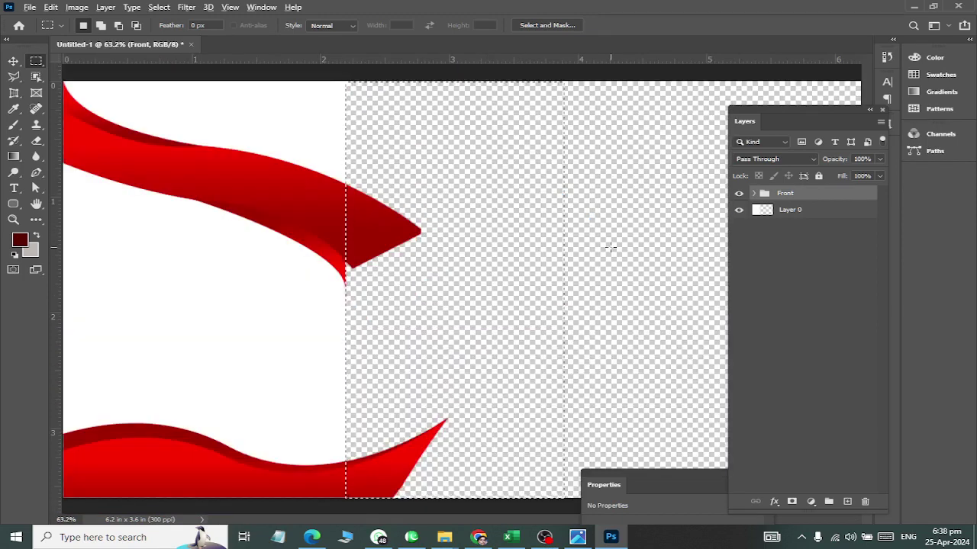
scroll(611, 247, "down", 1)
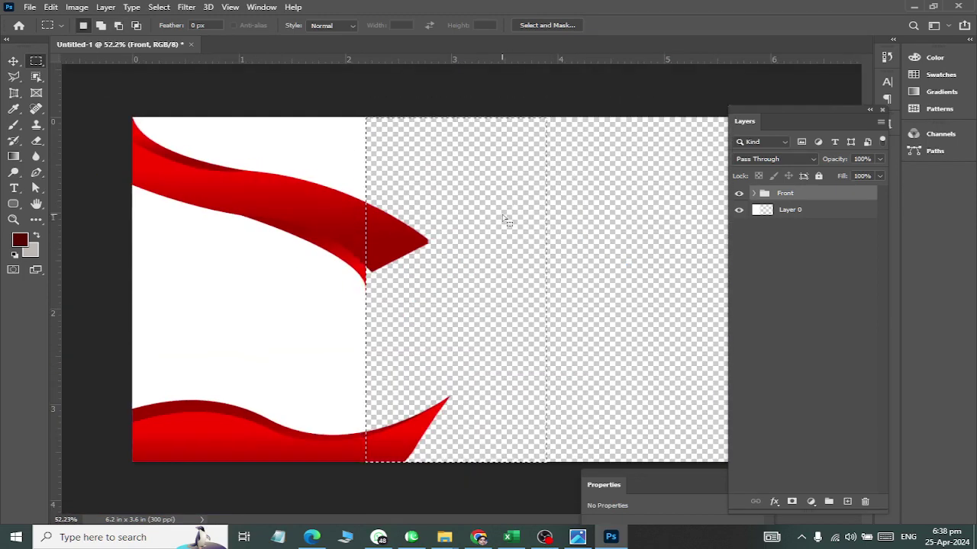
key("ctrl+d")
Clear the overhang beyond the white card's right edge from each of the five shape layers in the Front group, and deselect.
left_click(751, 194)
left_click(794, 211)
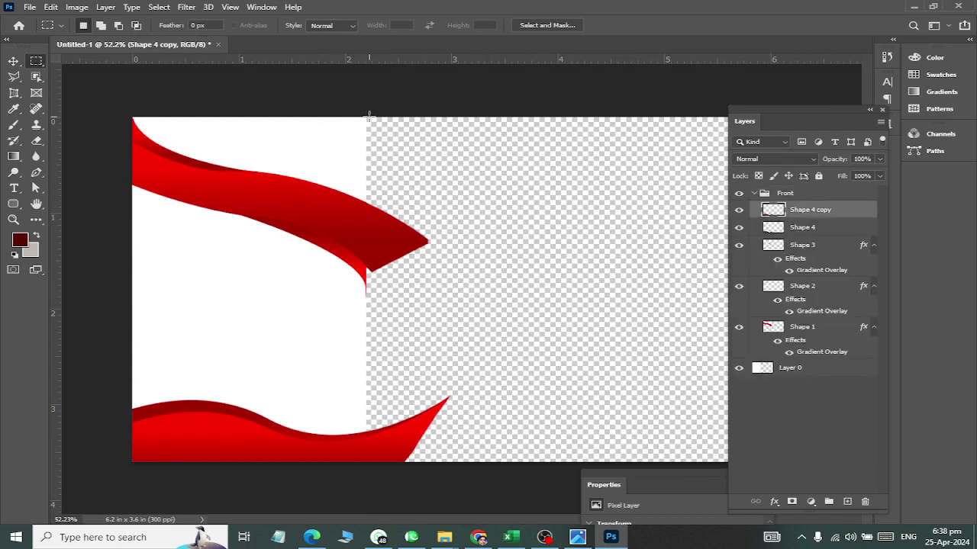
left_click_drag(366, 116, 505, 511)
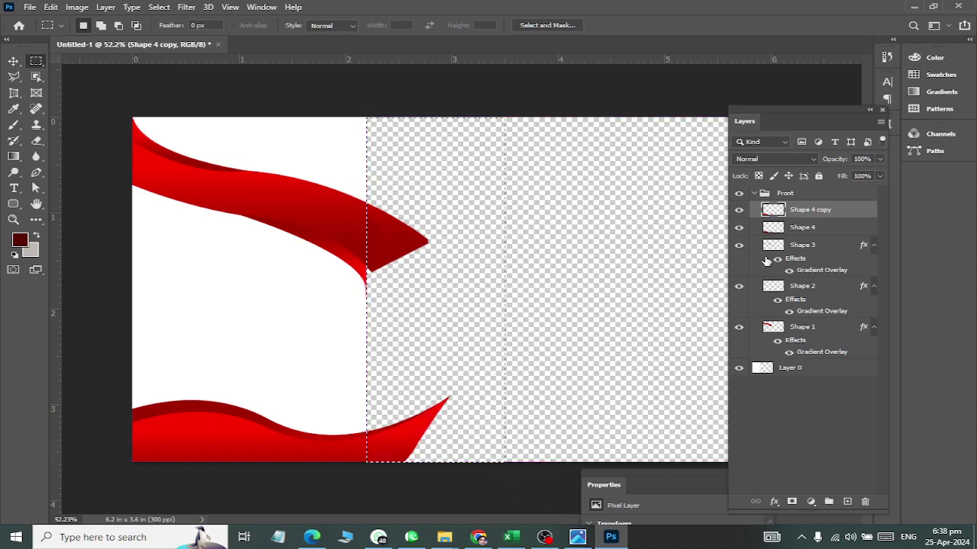
left_click(812, 200)
left_click(810, 213)
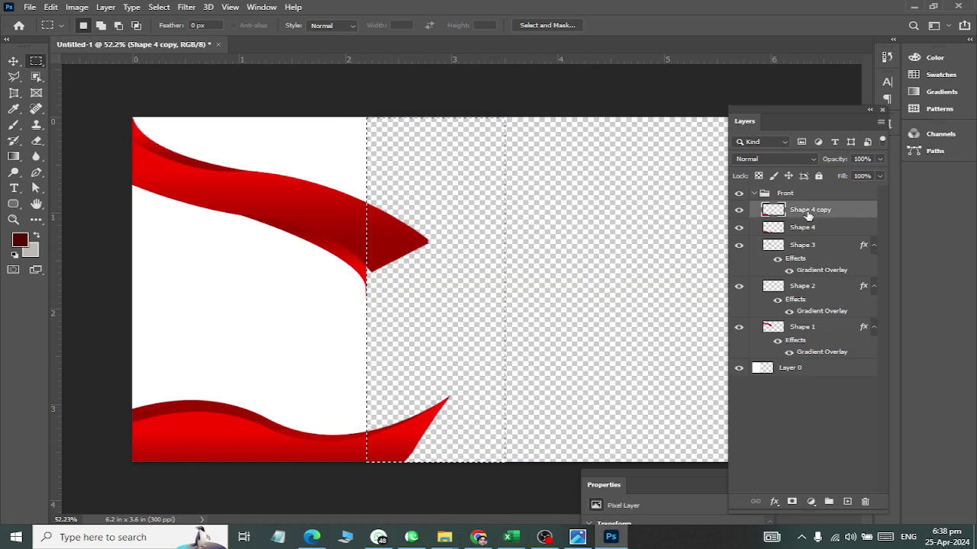
left_click(784, 228)
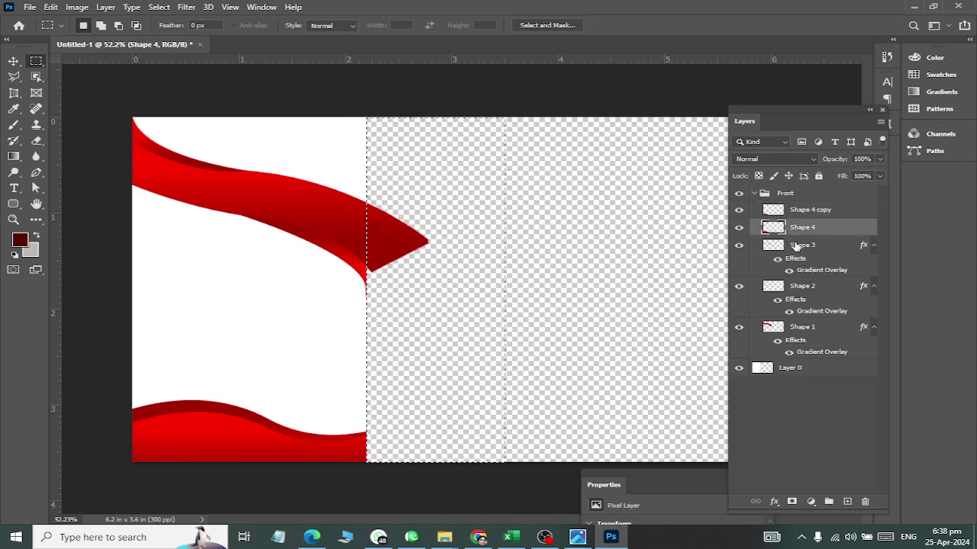
left_click(796, 246)
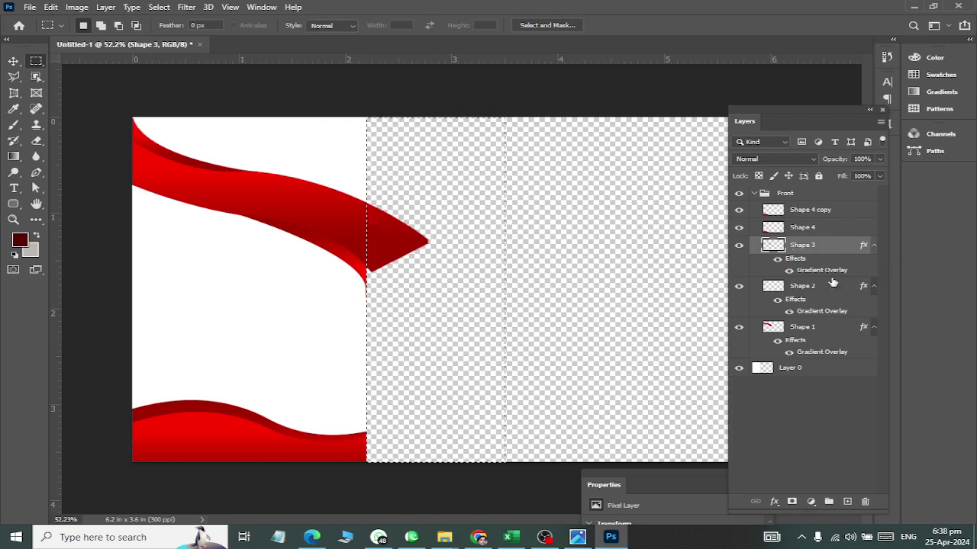
left_click(784, 290)
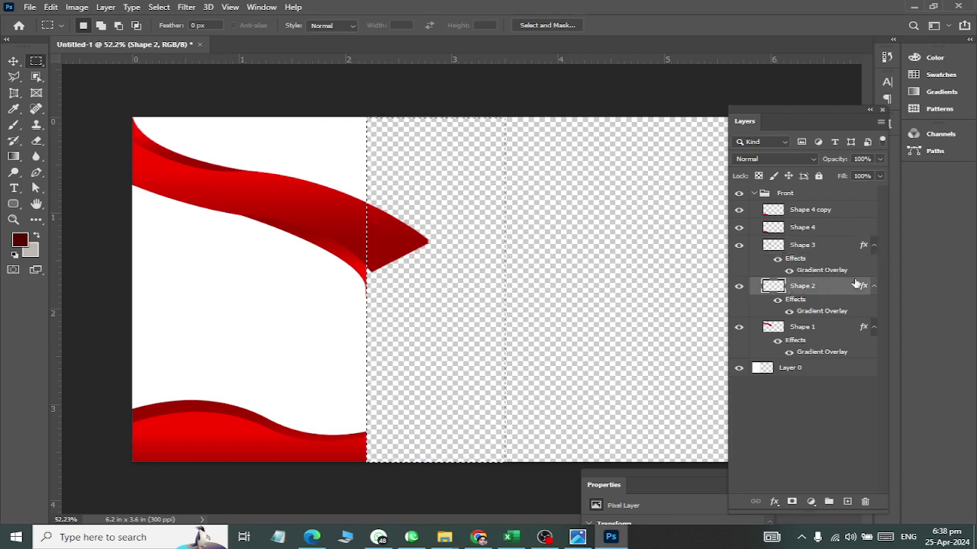
left_click(790, 338)
key("Delete")
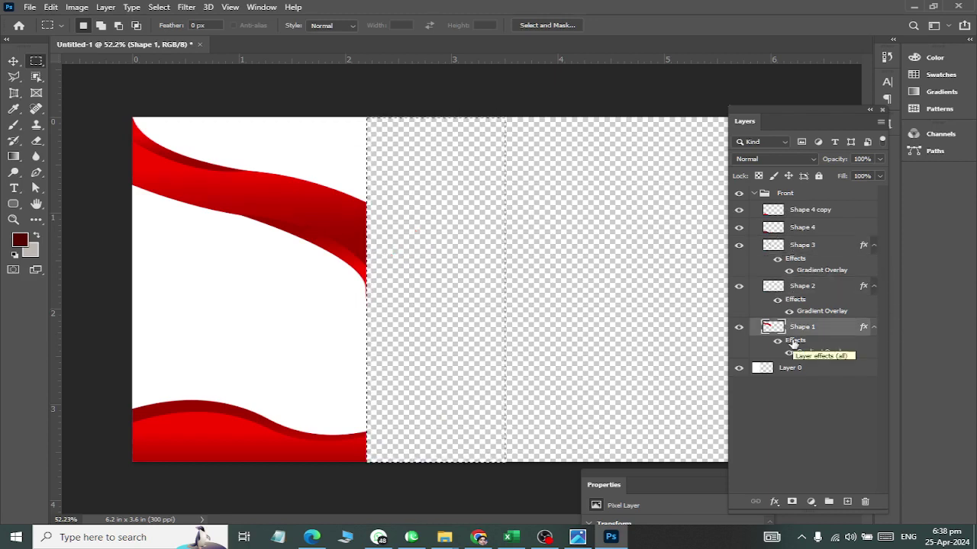
key("ctrl+d")
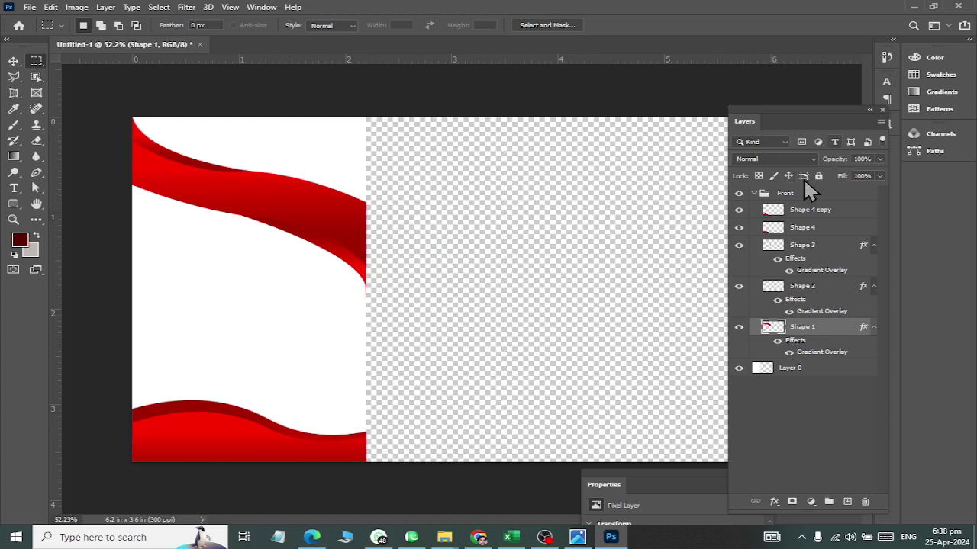
Collapse the Front group and duplicate it, leaving the copy in its original position.
left_click(752, 195)
left_click(753, 193)
scroll(574, 347, "down", 2)
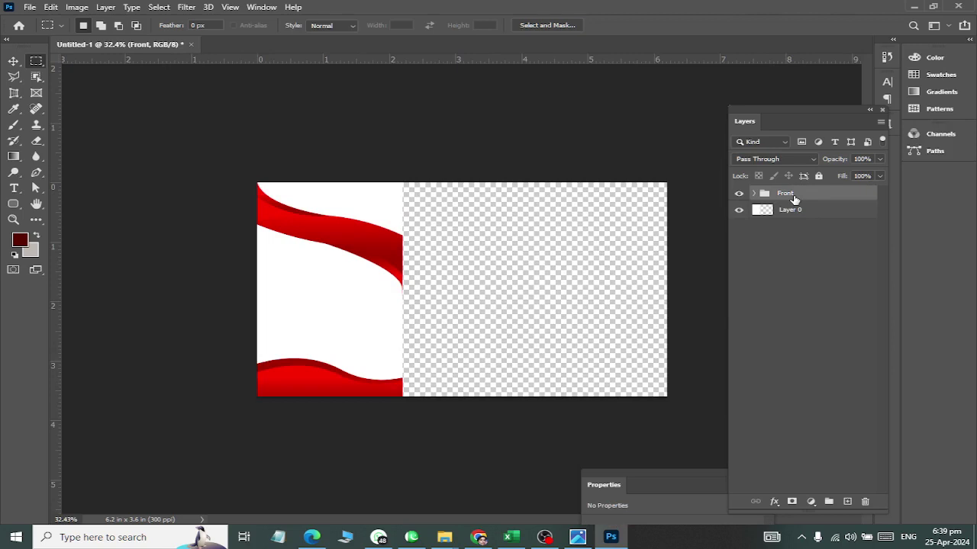
key("ctrl+j")
left_click(13, 61)
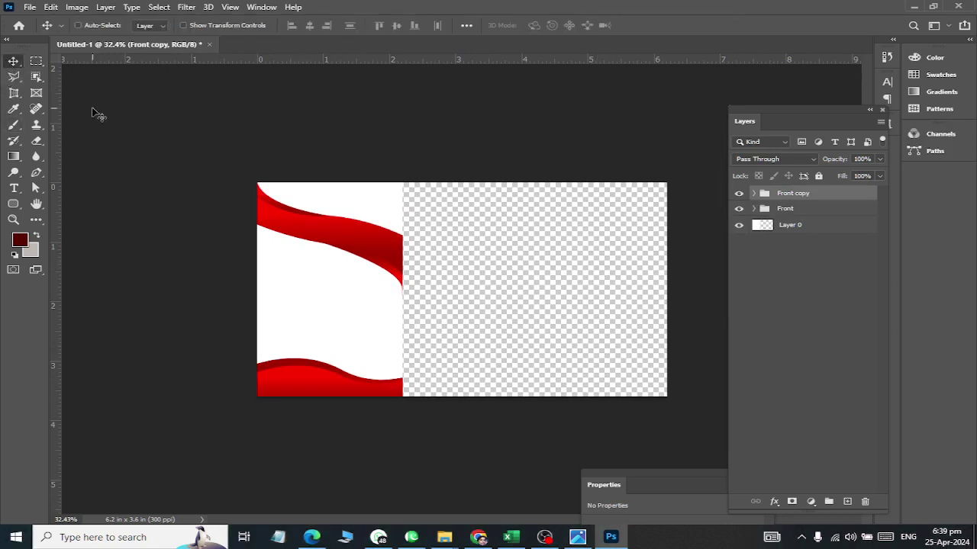
left_click_drag(351, 309, 553, 320)
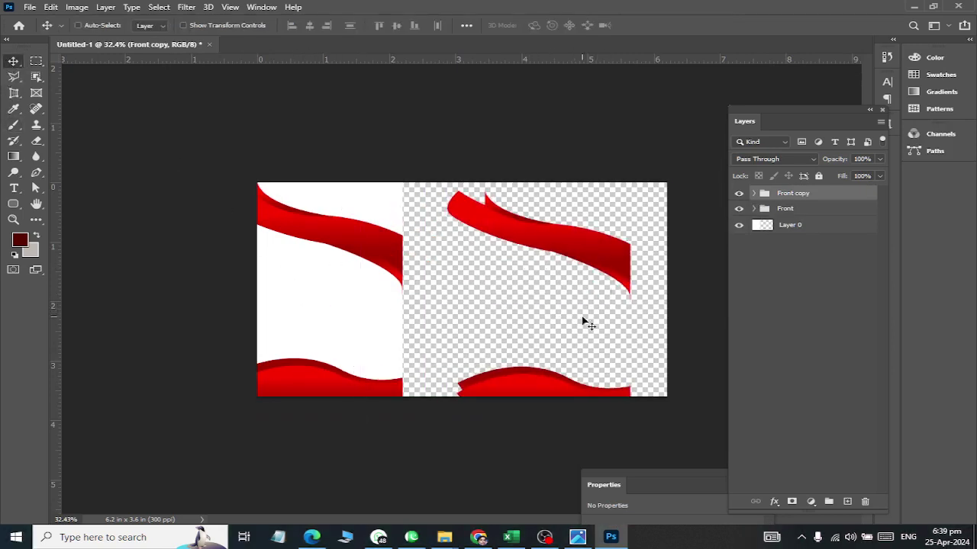
key("ctrl+z")
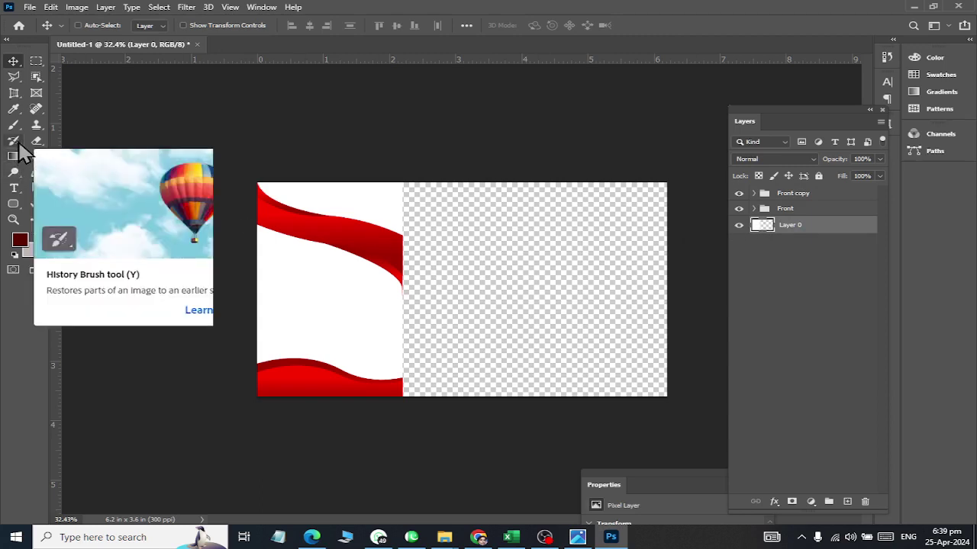
Duplicate the white Layer 0 and move the copy right so its left edge sits at about 3.5 inches.
key("ctrl+j")
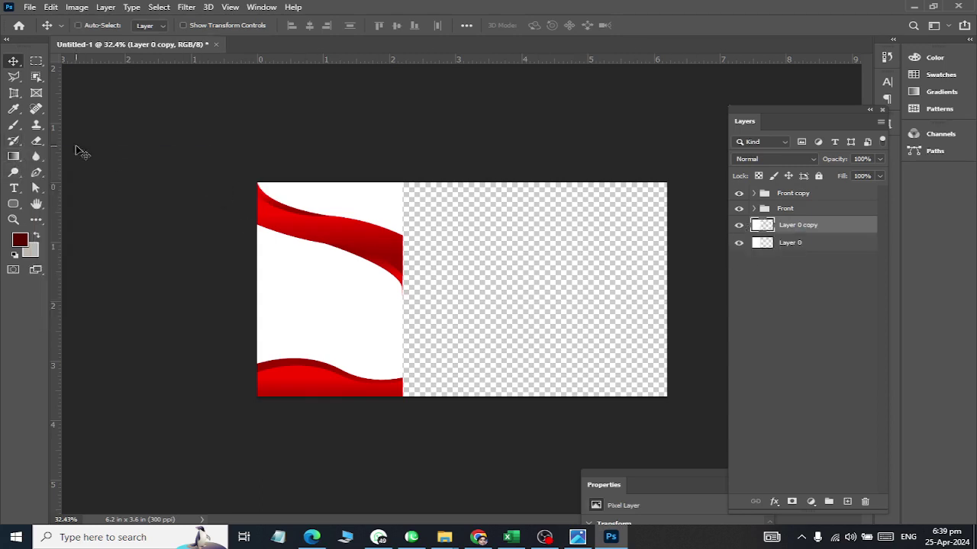
left_click_drag(343, 304, 577, 302)
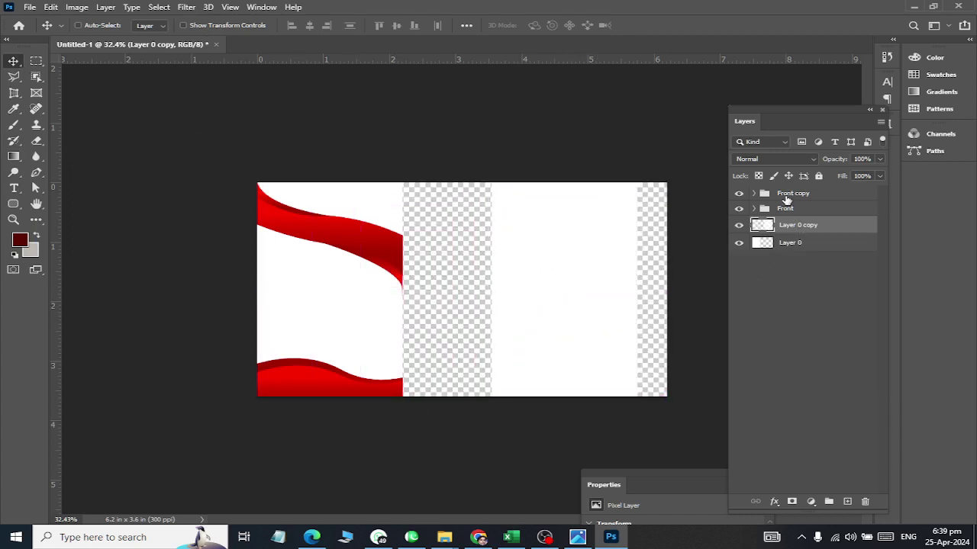
Try to move the Front copy group over the second white card.
left_click(786, 195)
left_click_drag(338, 236, 547, 278)
key("ctrl")
key("ctrl+z")
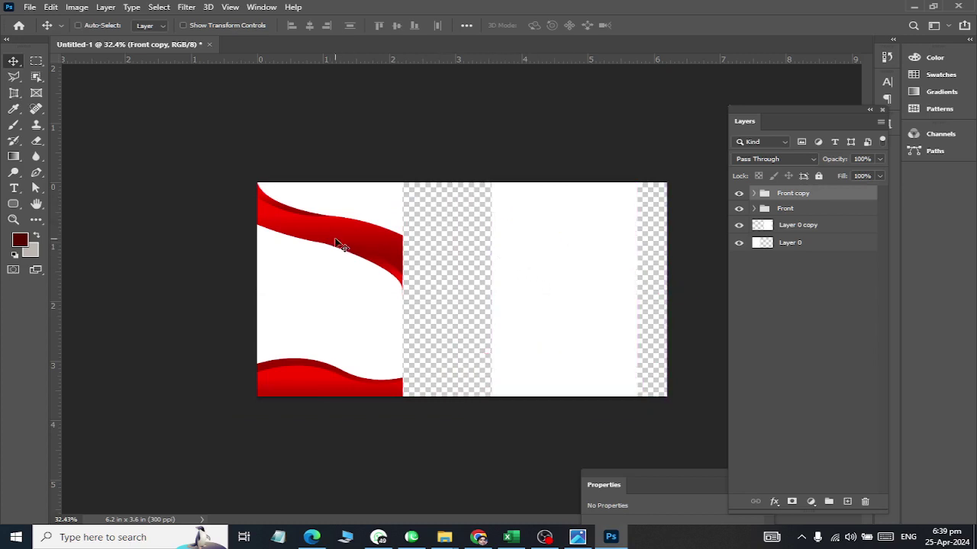
Move the Front copy group onto the second white card and nudge it left until the waves meet the card's right edge.
left_click_drag(312, 236, 546, 255)
scroll(546, 260, "up", 3)
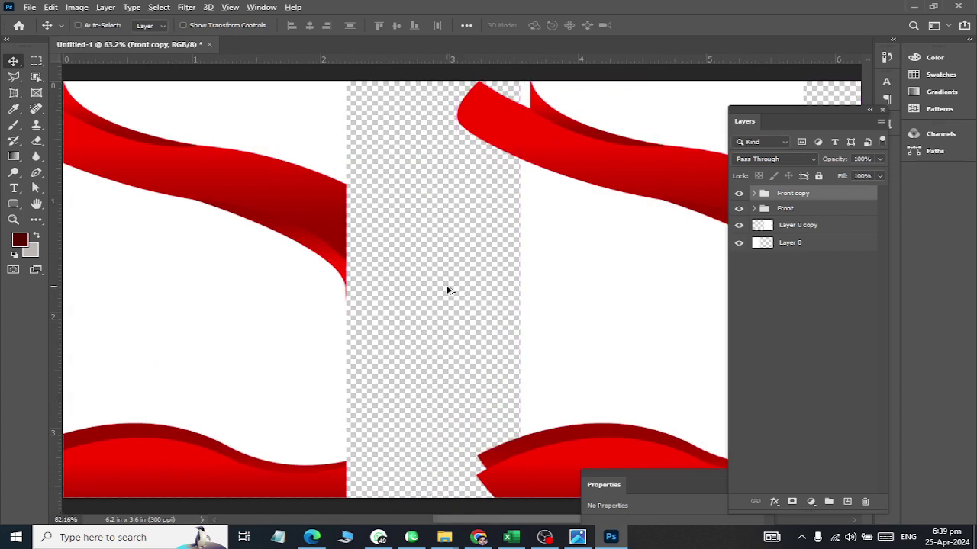
scroll(450, 299, "up", 1)
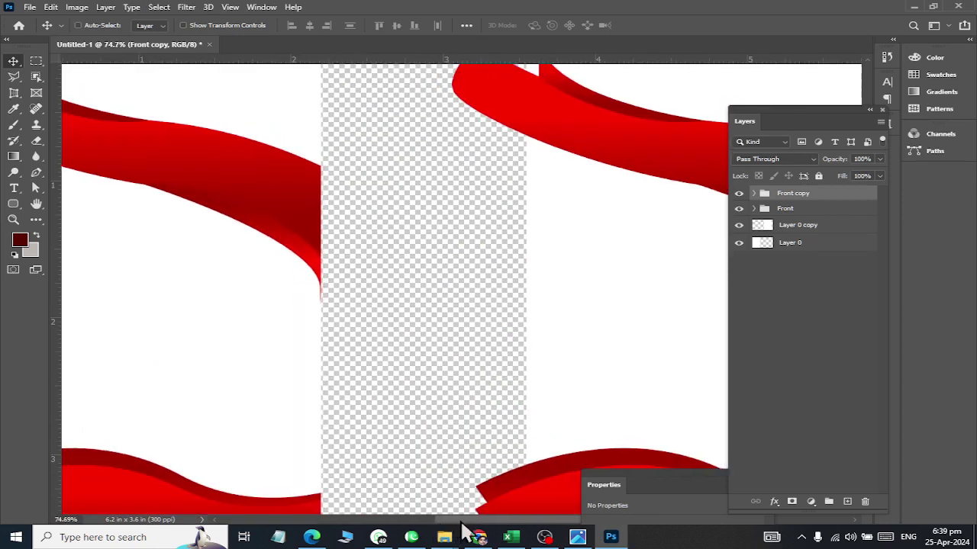
left_click_drag(453, 520, 534, 521)
key("Left")
key("Left")
key("Left")
key("Left")
key("Left")
key("Left")
key("Left")
key("Left")
key("Left")
key("Left")
key("Left")
key("Left")
key("Left")
key("Left")
key("Left")
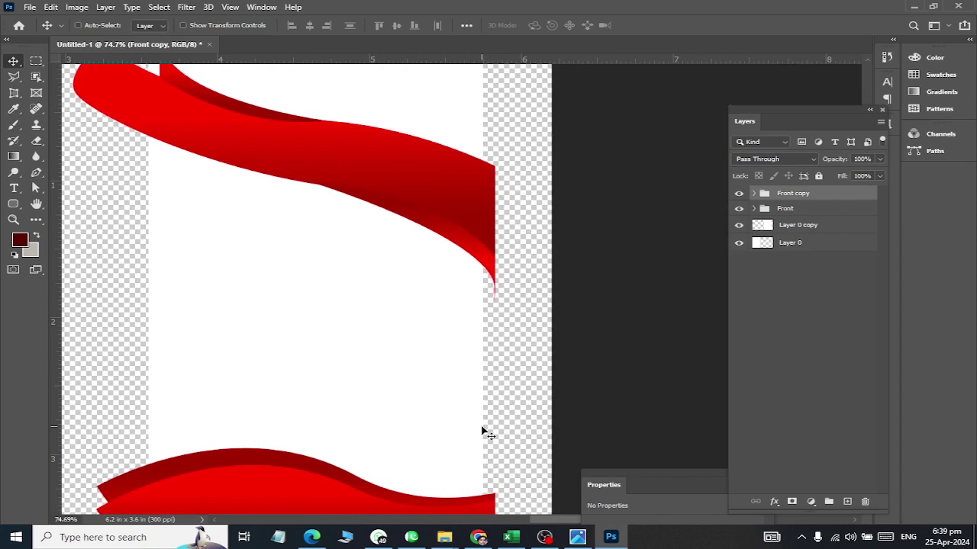
key("Left")
key("Left")
key("Left")
key("Left")
key("Left")
key("Left")
key("Left")
key("Left")
key("Left")
key("Left")
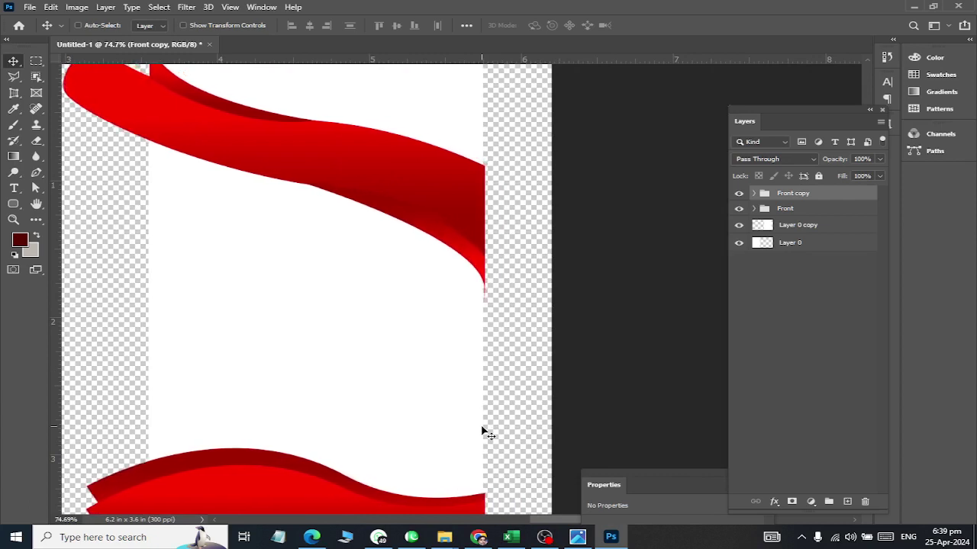
key("Left")
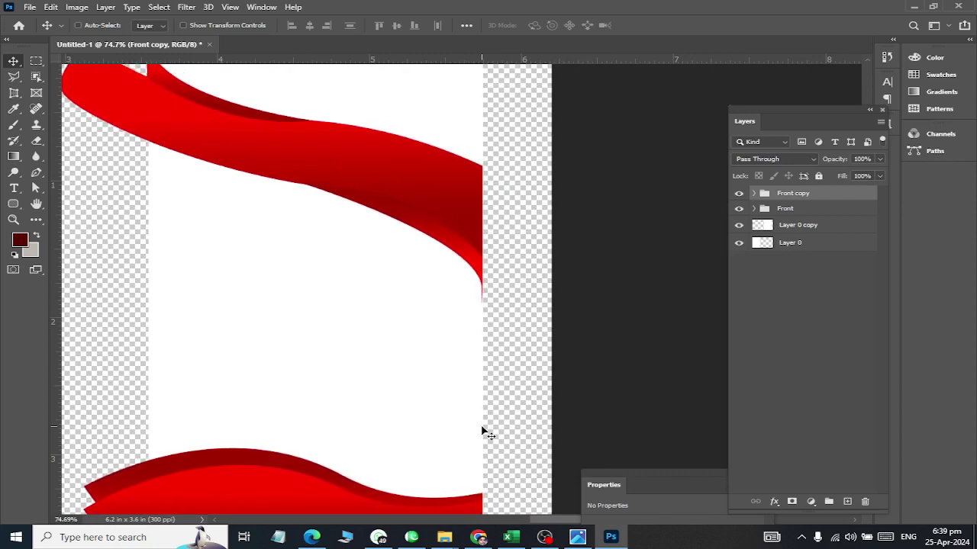
scroll(525, 221, "down", 3)
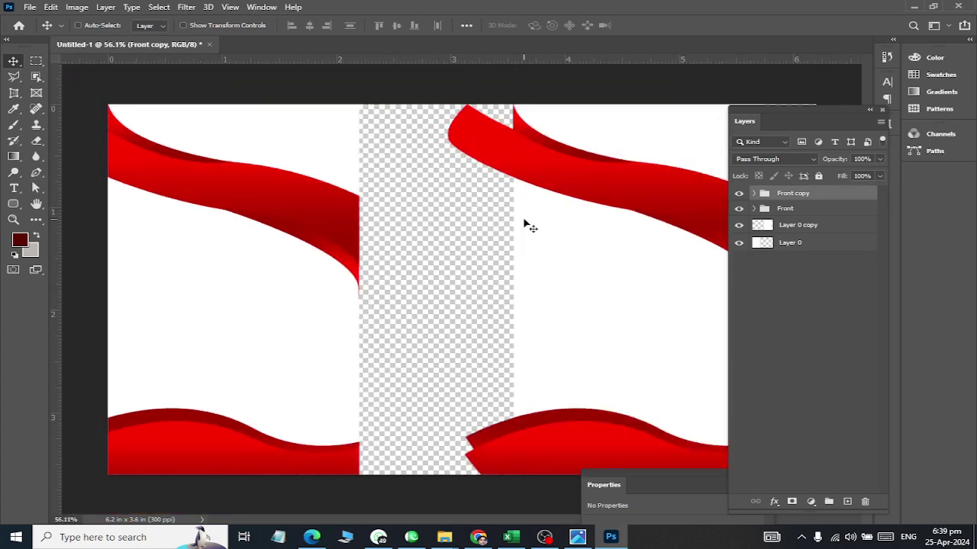
Select the strip overhanging the second card's left edge and delete it from Shape 4 copy and Shape 4 in the Front copy group.
left_click(752, 193)
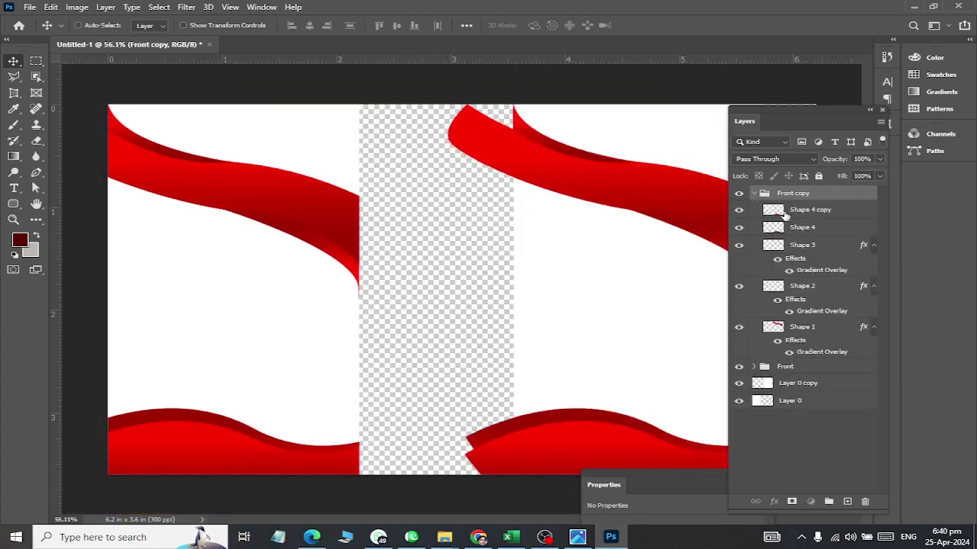
left_click(785, 213)
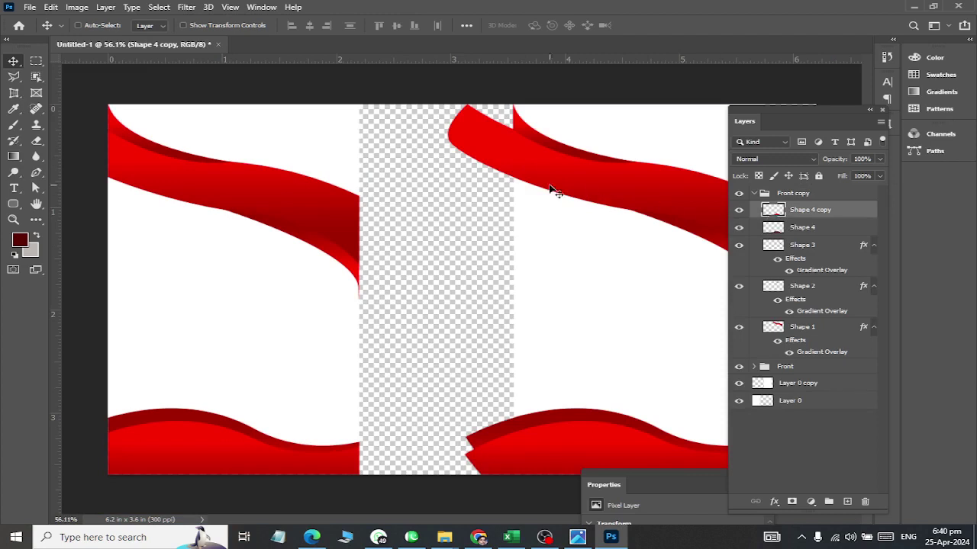
left_click(36, 61)
scroll(562, 139, "up", 2)
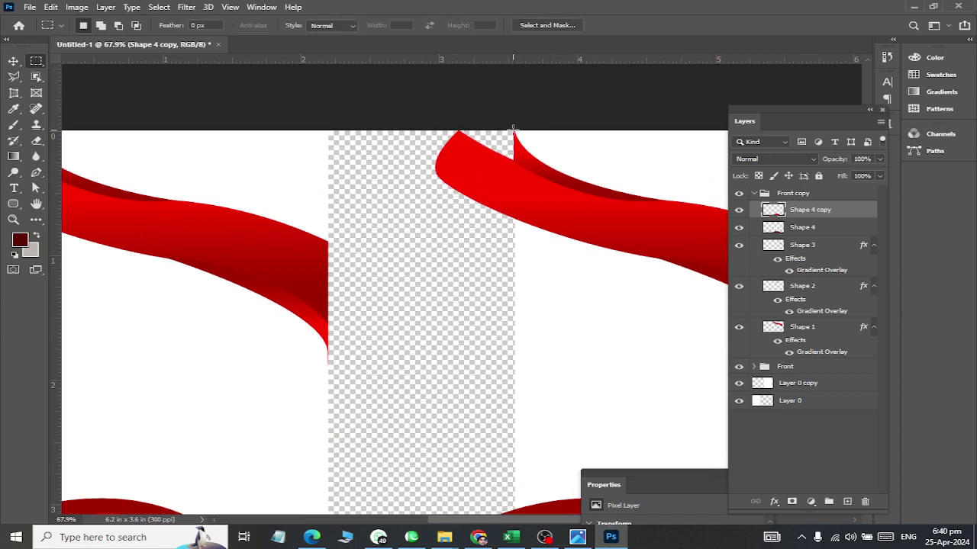
left_click_drag(512, 130, 414, 464)
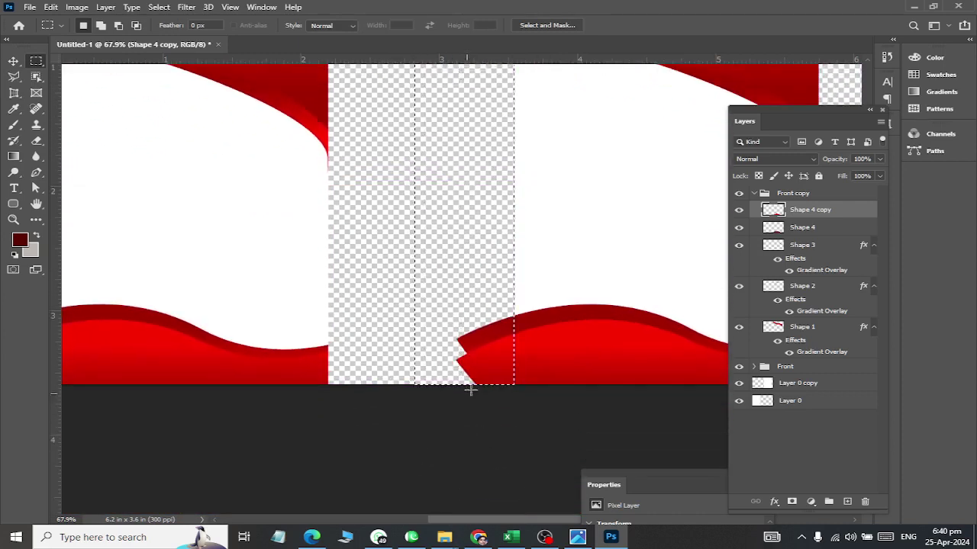
left_click(807, 227)
key("Delete")
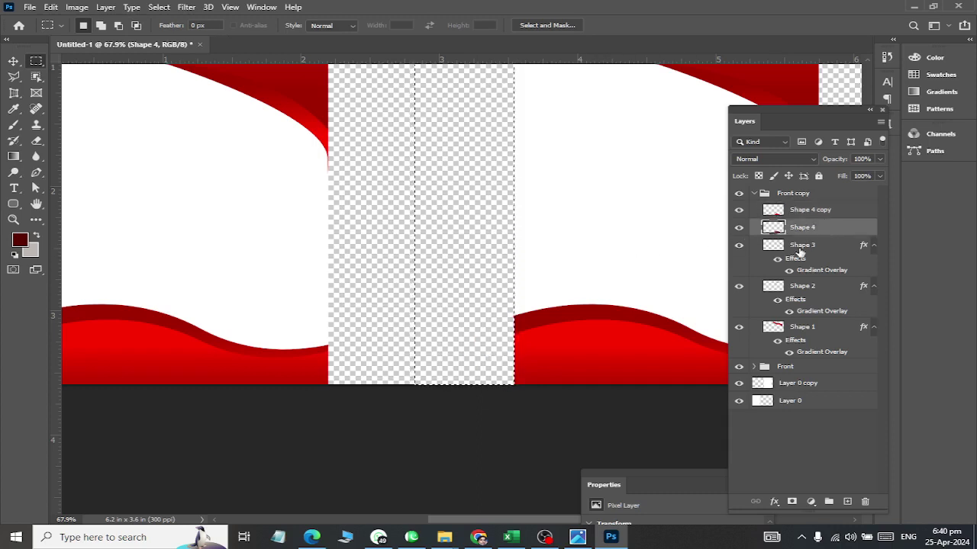
Delete the upper wave's overhang from Shape 1 within the same selection, and deselect.
scroll(500, 215, "up", 5)
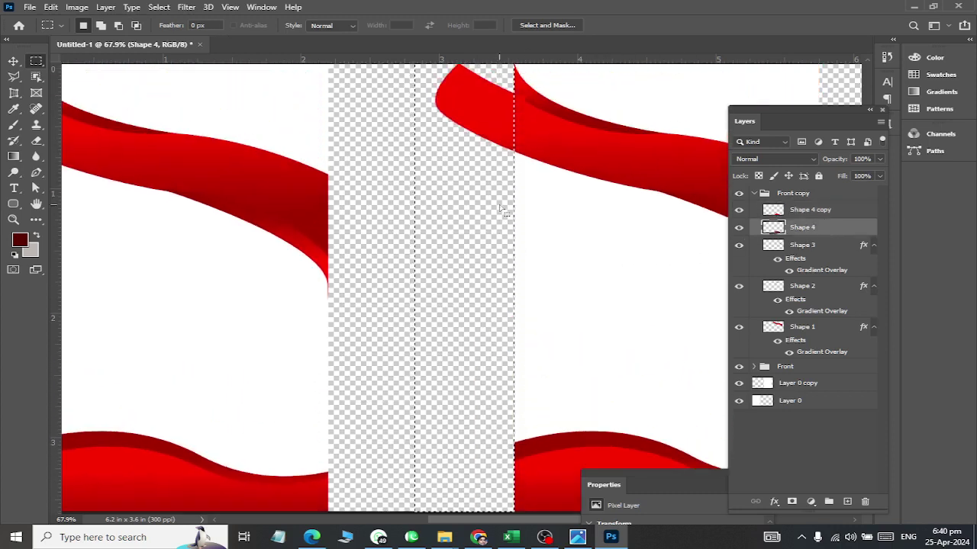
left_click(803, 328)
key("Delete")
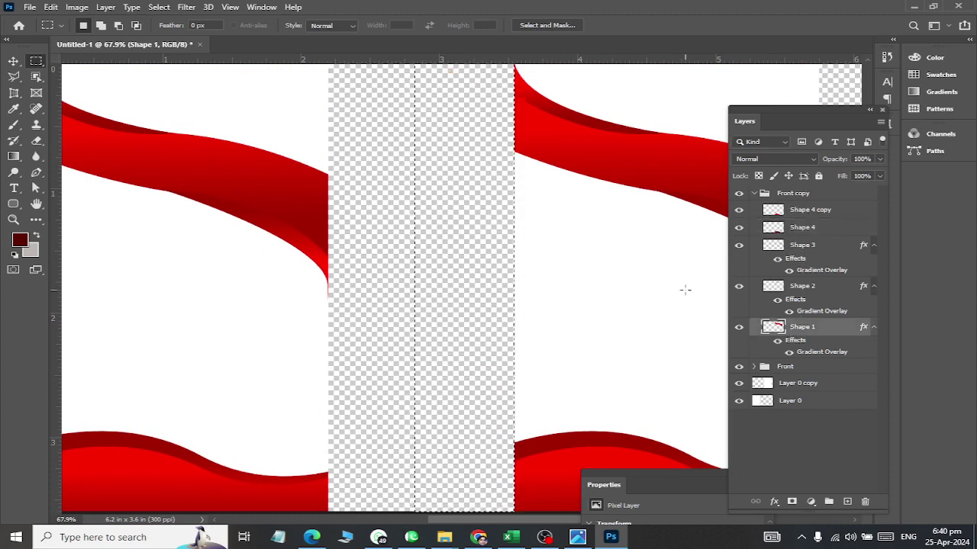
key("ctrl+d")
scroll(510, 300, "down", 3)
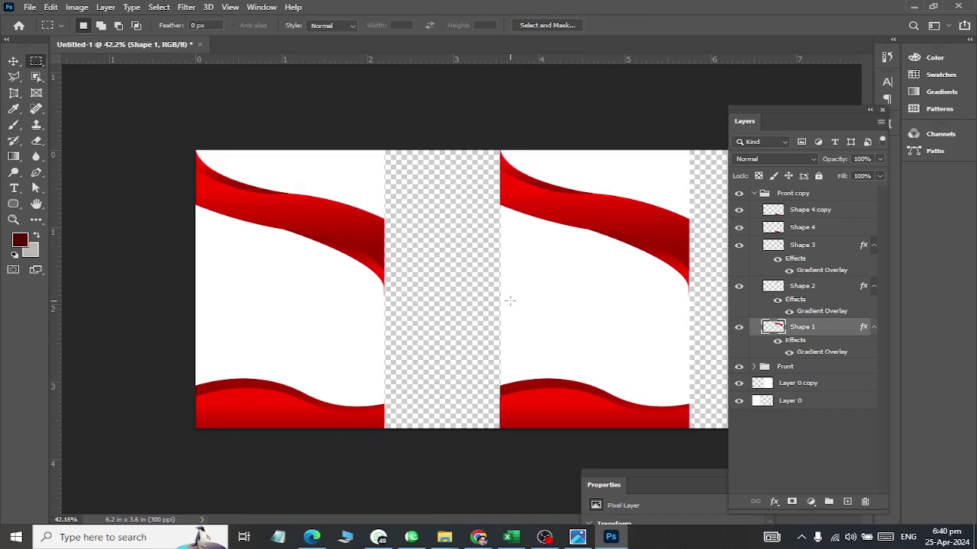
Collapse the Front copy group, hide the original Front group, and duplicate Front copy.
left_click(753, 193)
left_click(769, 211)
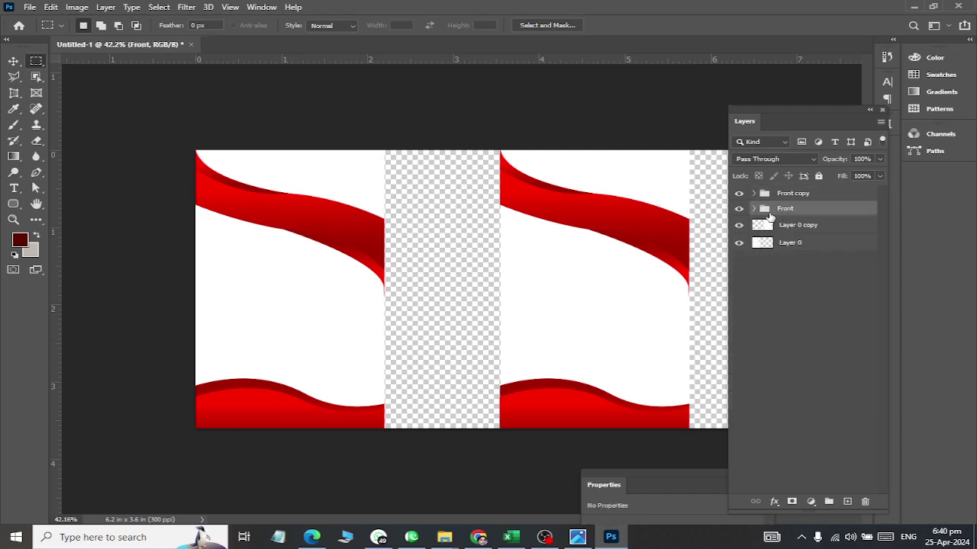
left_click(739, 209)
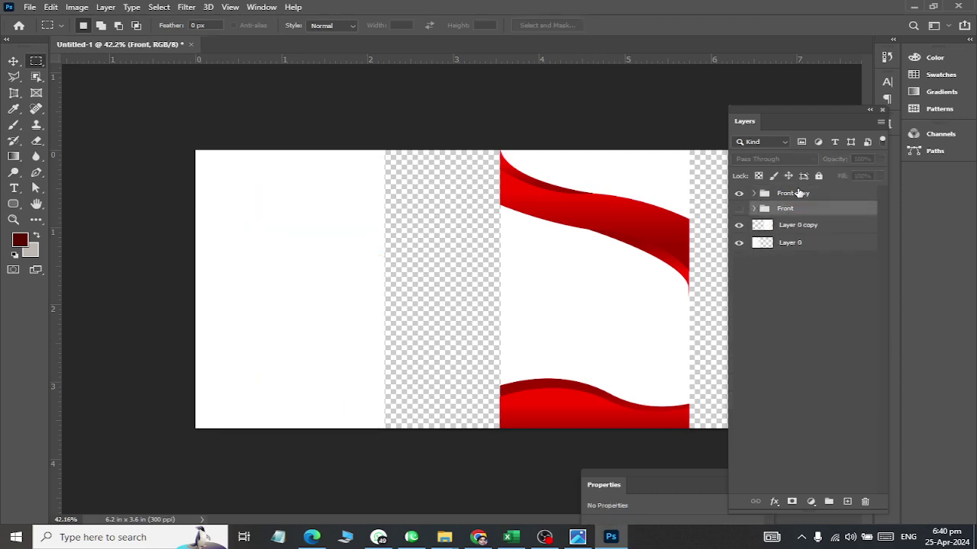
left_click(796, 195)
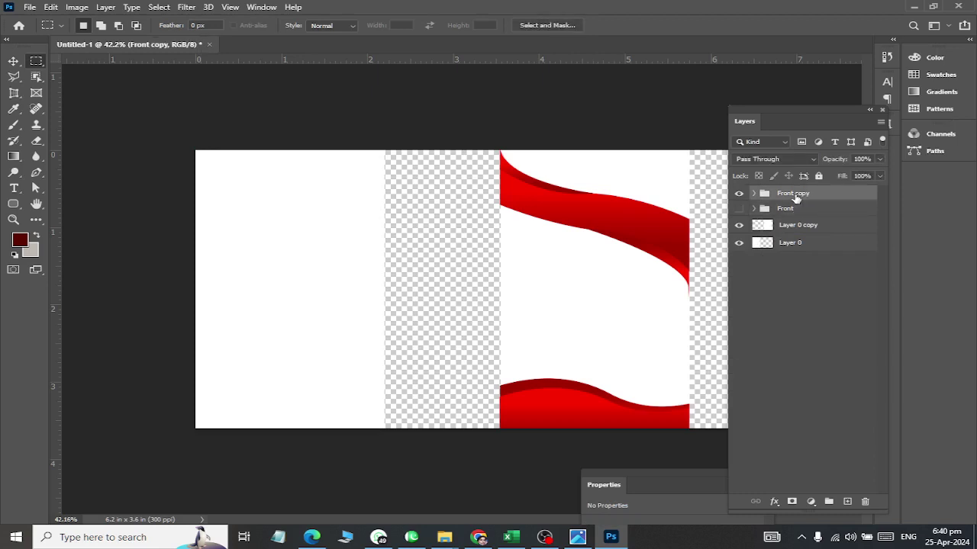
key("ctrl+j")
Move the Front copy 2 group onto the first white card and nudge it left until the waves meet the card's left edge.
left_click(17, 64)
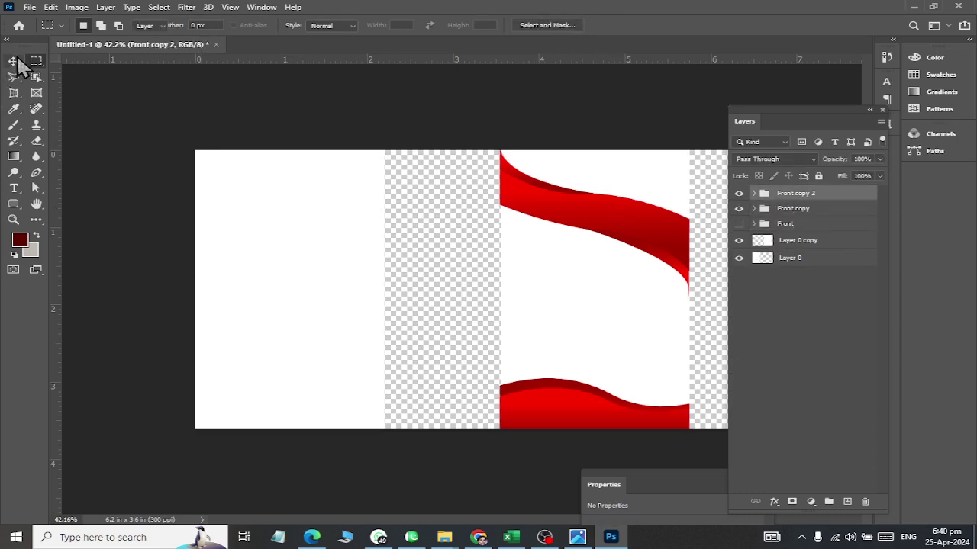
left_click_drag(548, 260, 264, 251)
key("ctrl+z")
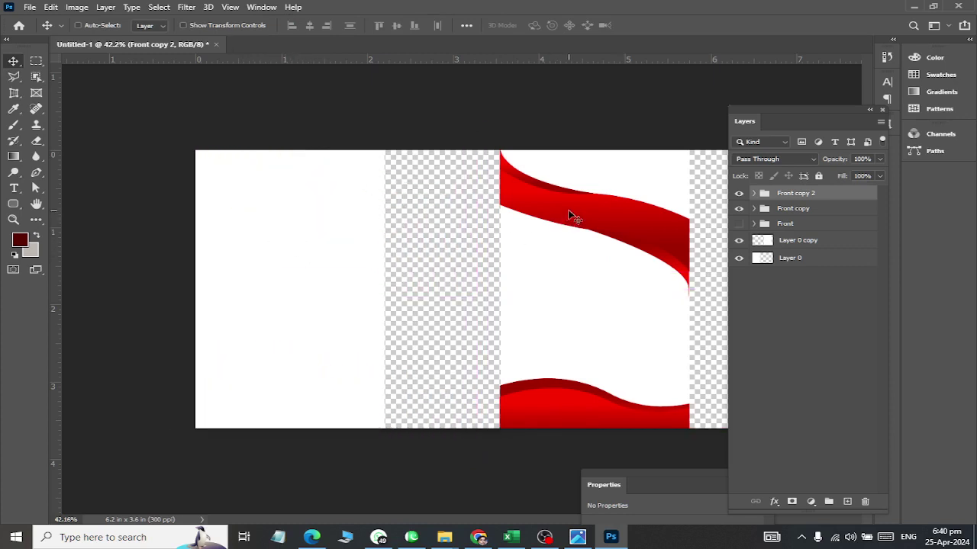
left_click_drag(584, 216, 281, 208)
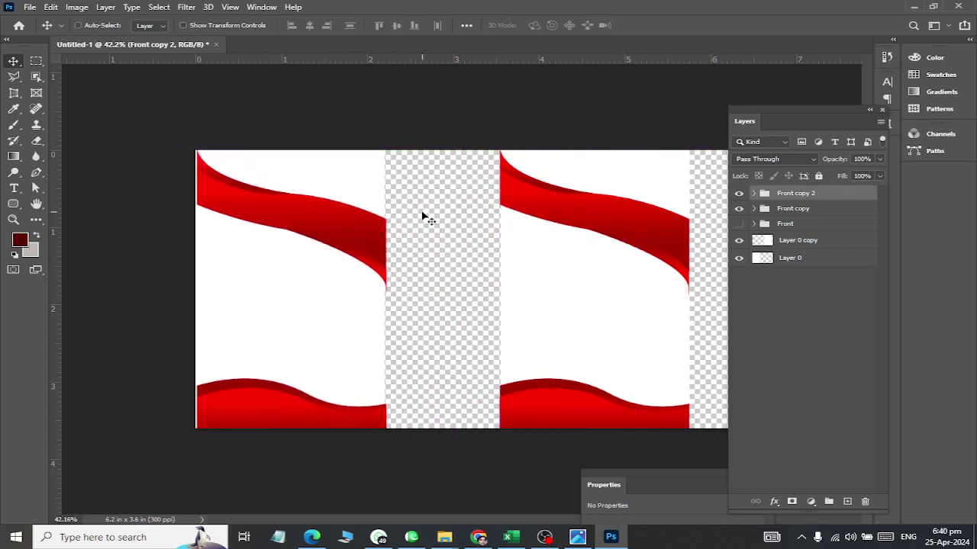
key("Left")
key("Left")
key("Left")
key("Left")
key("Left")
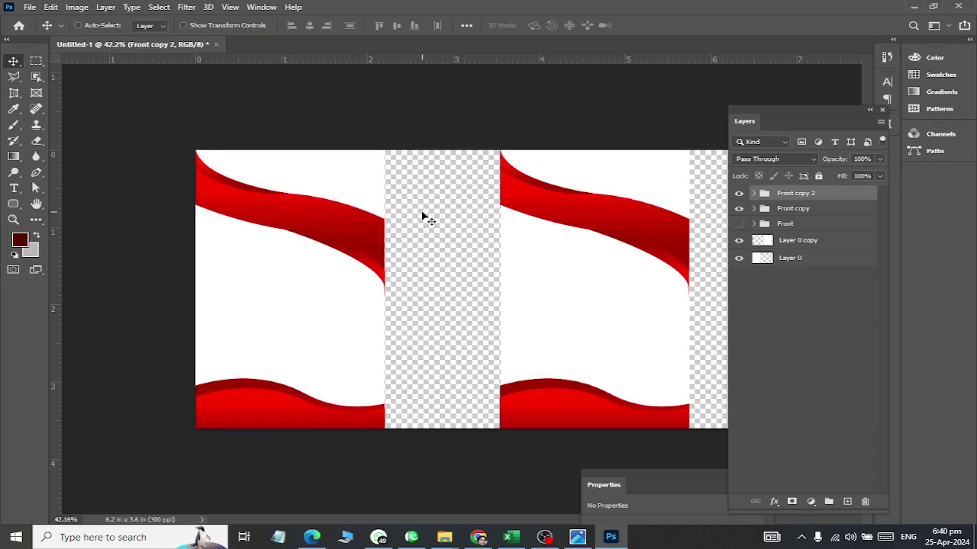
Put Layer 0 at the bottom of the Front copy 2 group and move the whole group right about 0.5 inch.
left_click(793, 261)
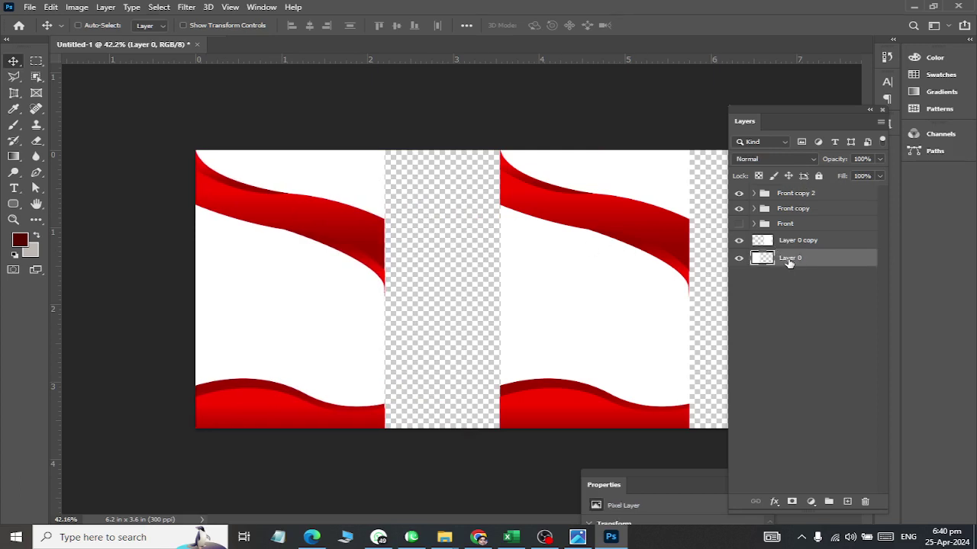
mouse_move(790, 262)
left_mouse_down()
mouse_move(798, 222)
mouse_move(798, 262)
left_mouse_up()
left_click_drag(798, 261, 792, 373)
left_click(753, 193)
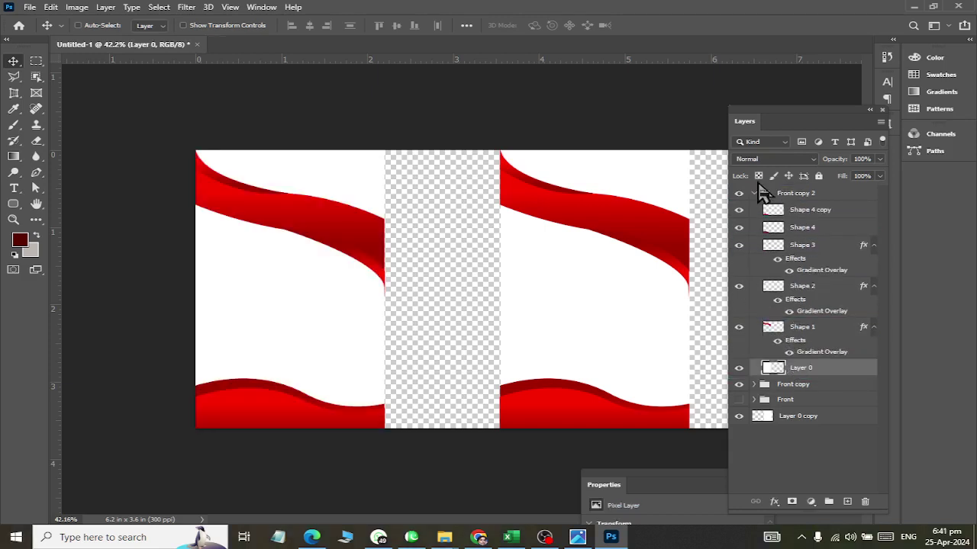
left_click(753, 194)
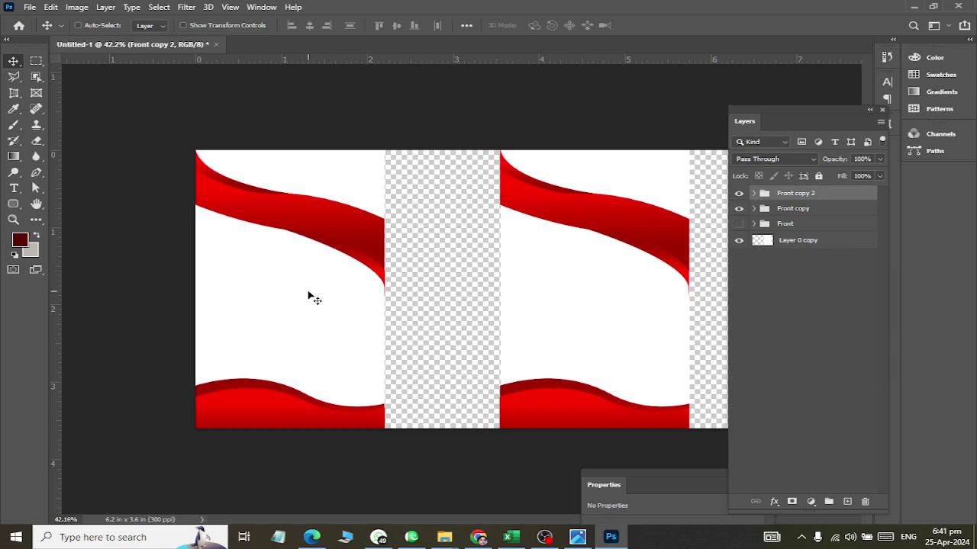
left_click_drag(309, 292, 351, 300)
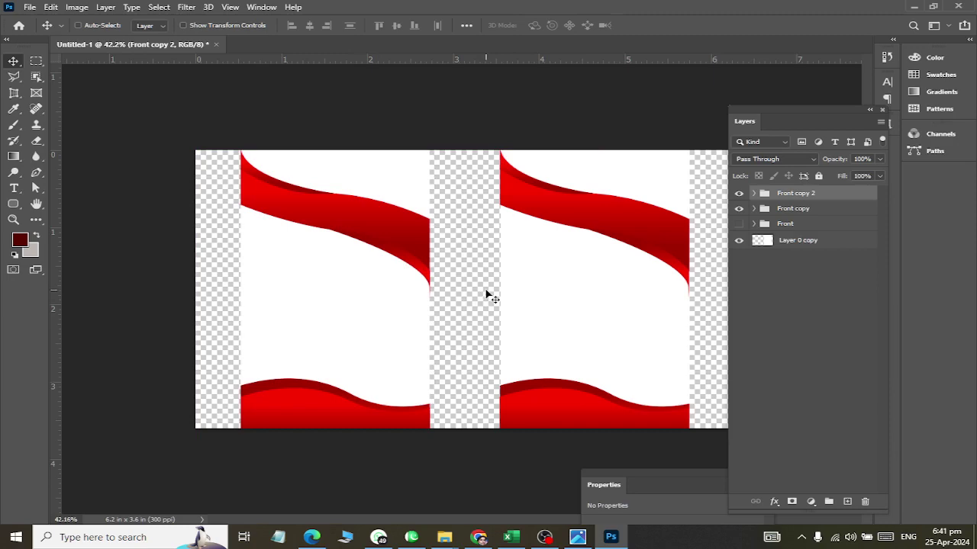
Start saving the document on the computer as a Photoshop file, browsing to the Ps Files folder in Documents.
key("ctrl+s")
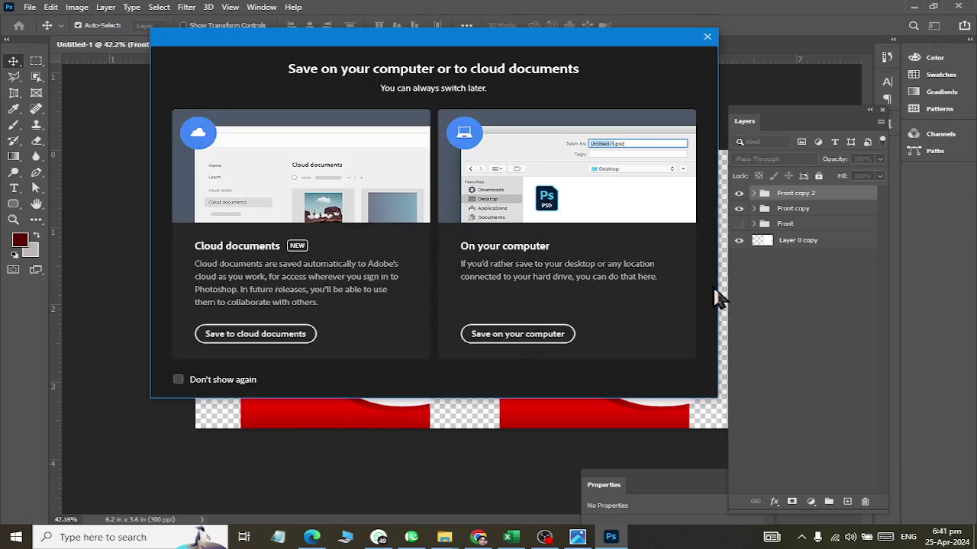
left_click(518, 333)
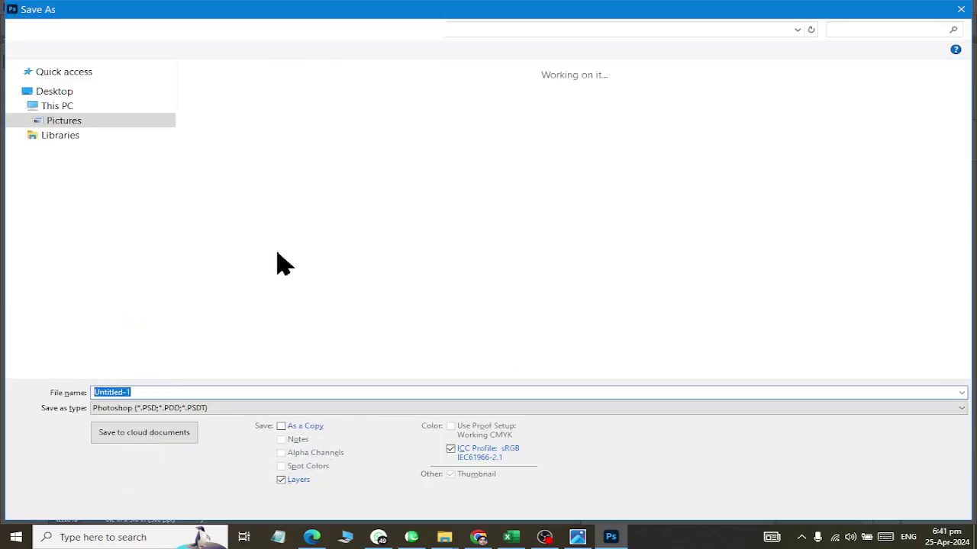
left_click(76, 105)
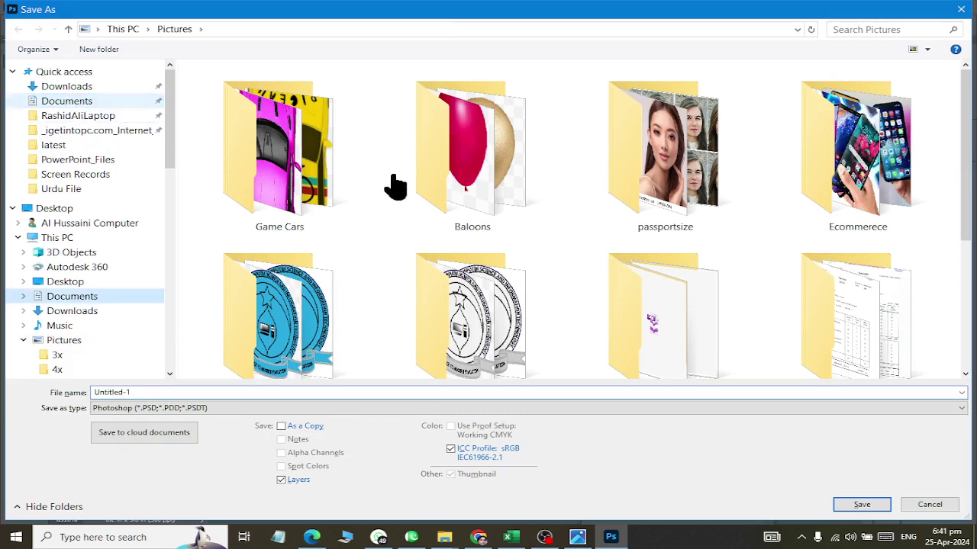
key("Return")
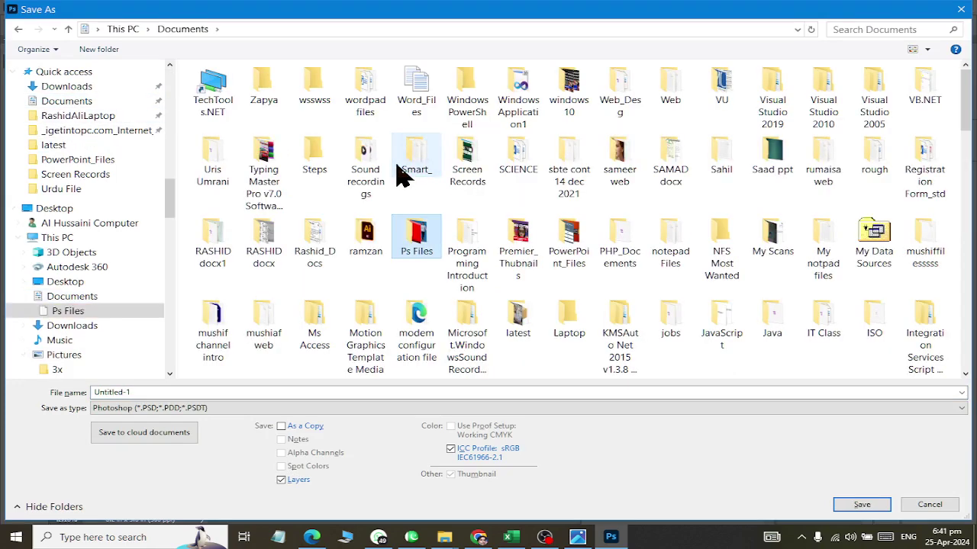